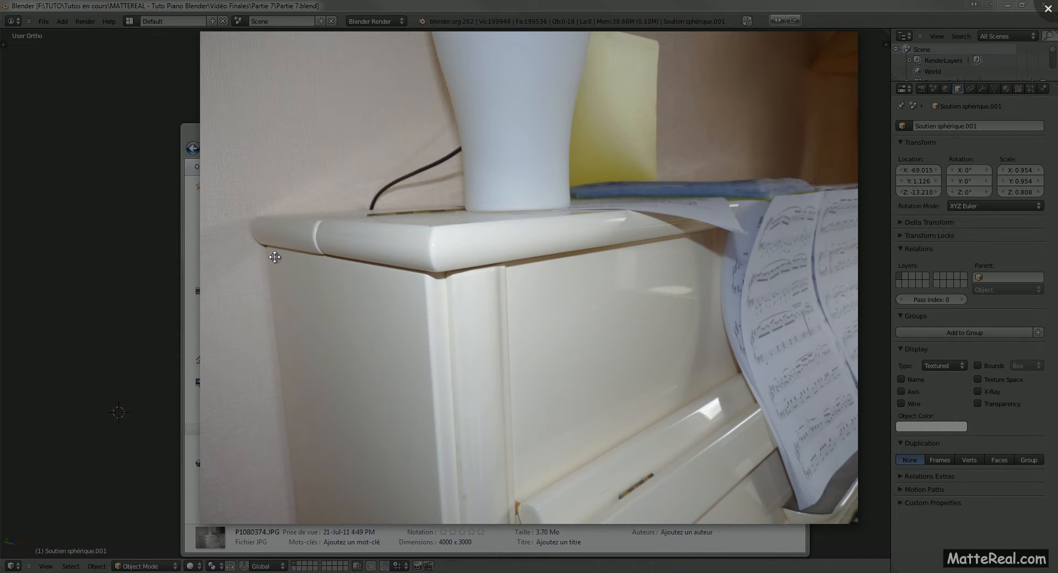
Close the reference photo and examine the existing keyboard and legs from the front, the side and in perspective
left_click(1048, 9)
left_click(758, 129)
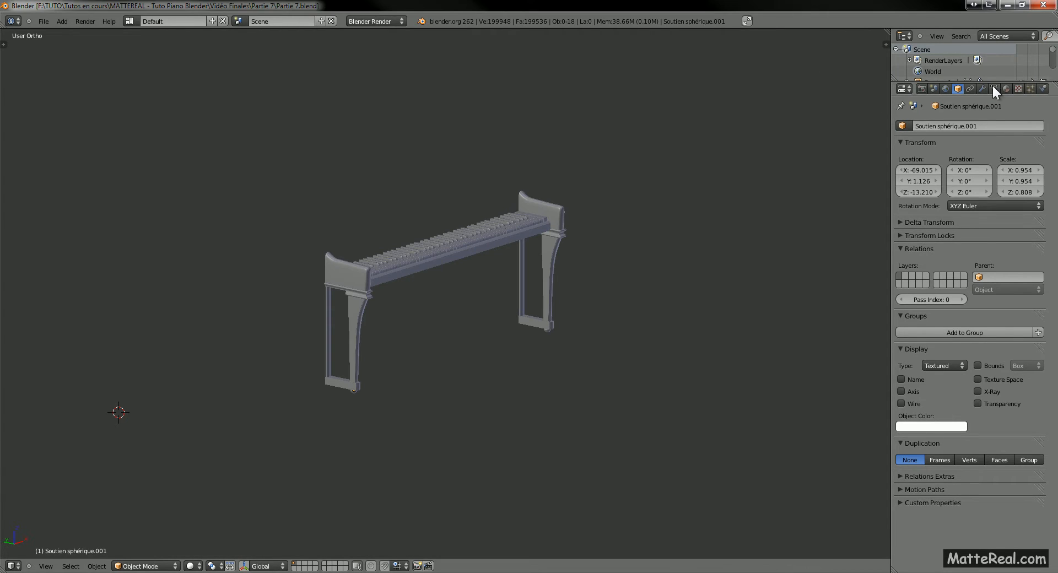
left_click(982, 88)
left_click(944, 139)
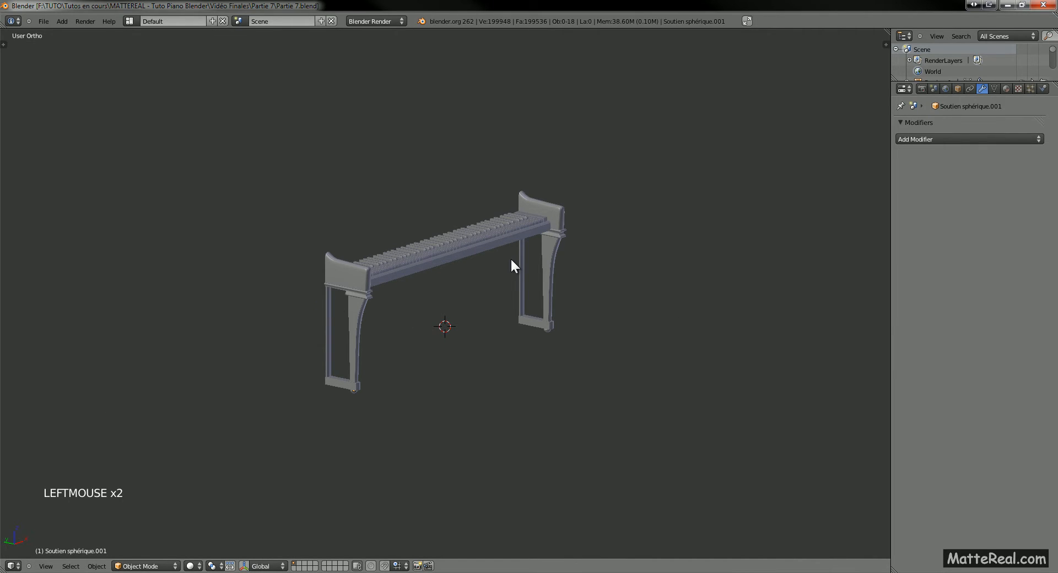
key("KP_1")
key("KP_3")
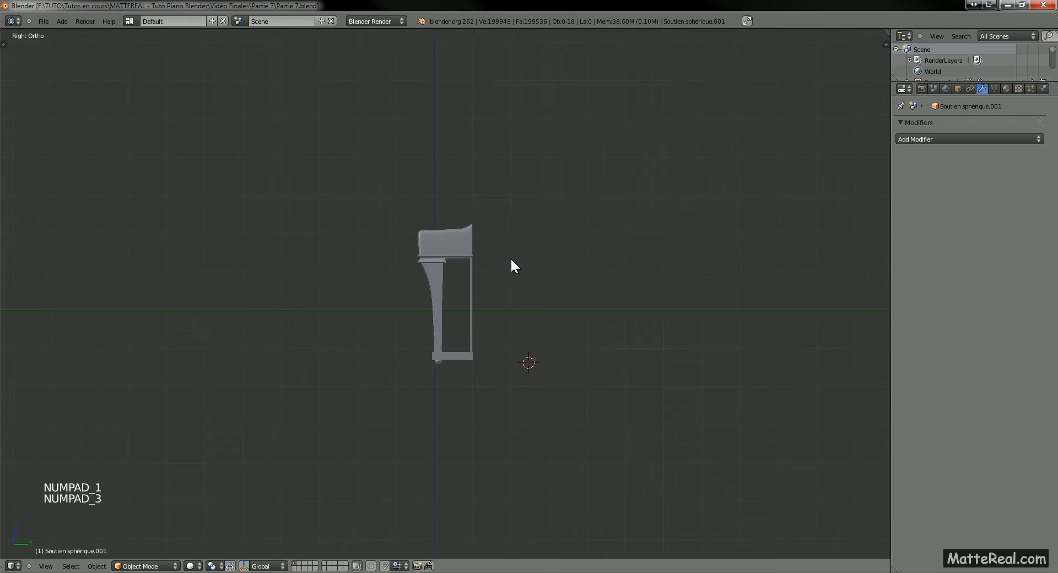
key("KP_1")
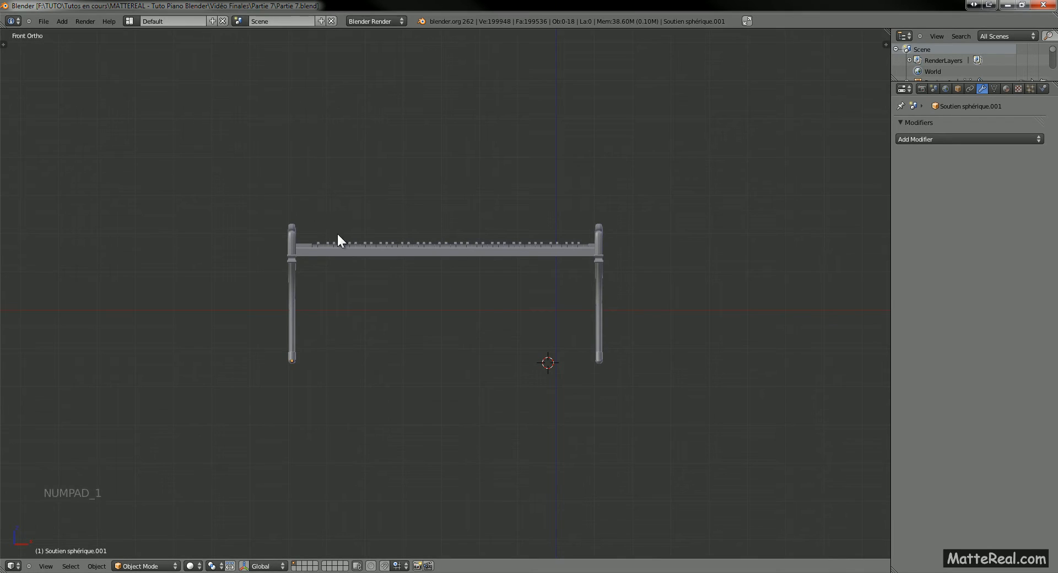
middle_click_drag(337, 241, 371, 71)
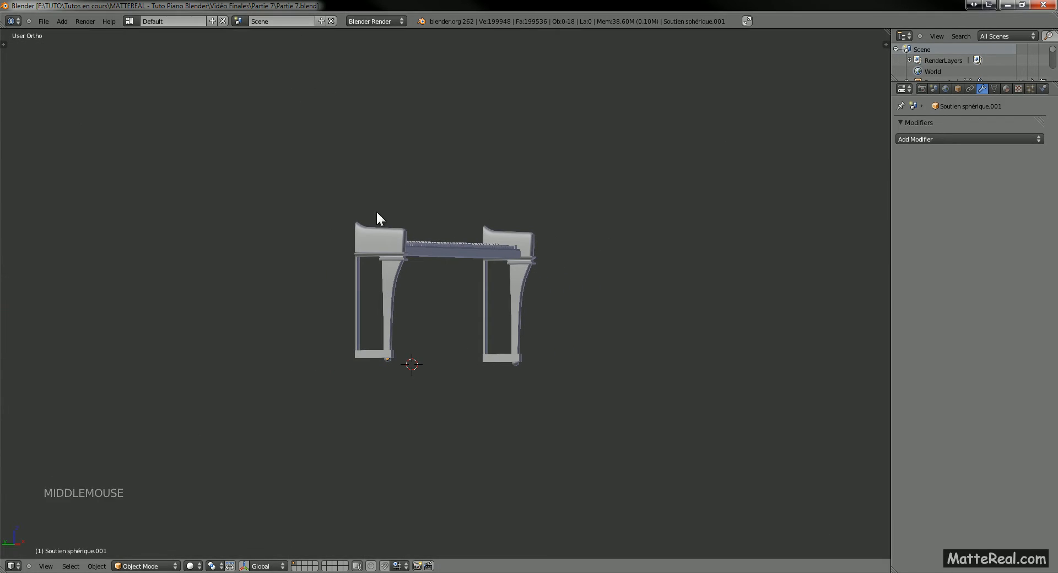
middle_click_drag(581, 193, 366, 278)
middle_click_drag(548, 263, 516, 251)
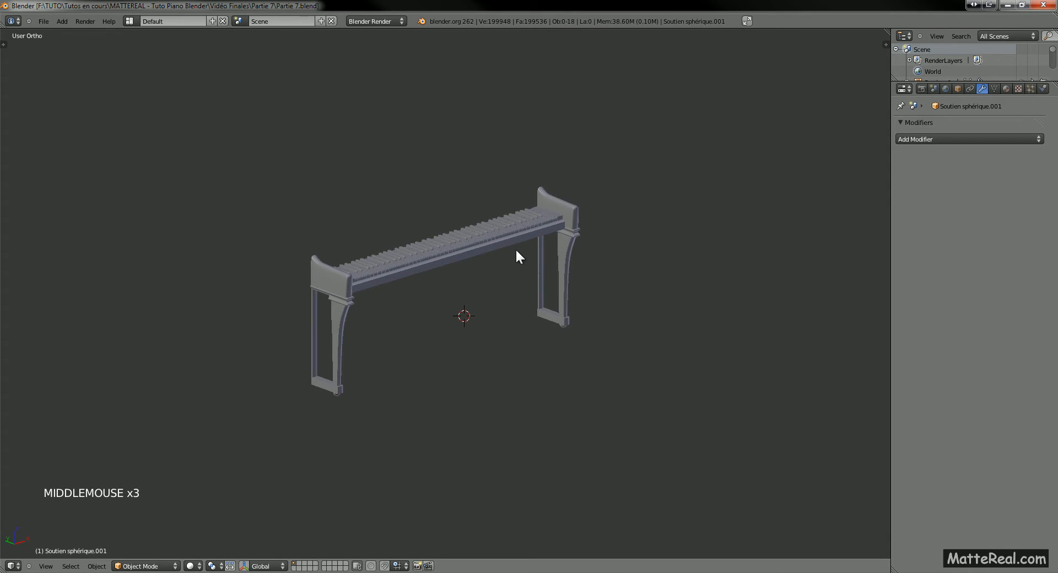
key("KP_1")
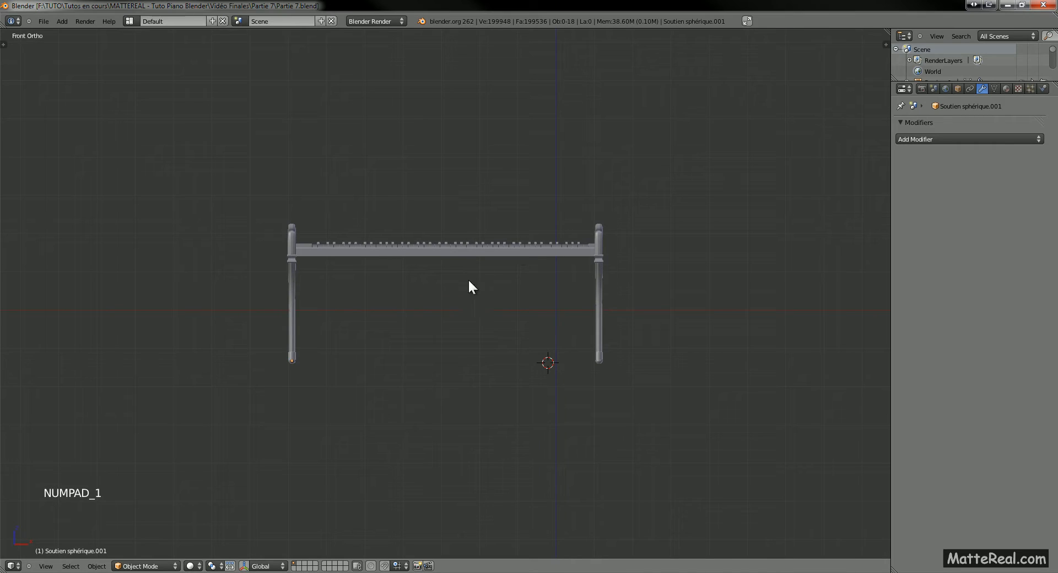
Add a cube behind the legs at the repositioned 3D cursor and scale it until its front face meets the leg frame
left_click(449, 312)
key("KP_3")
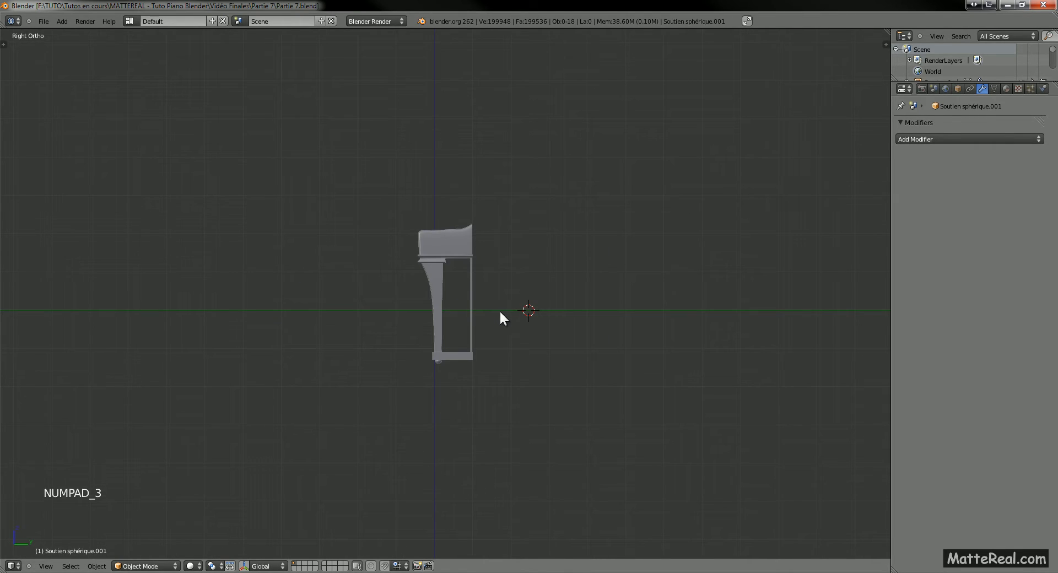
key("shift+a")
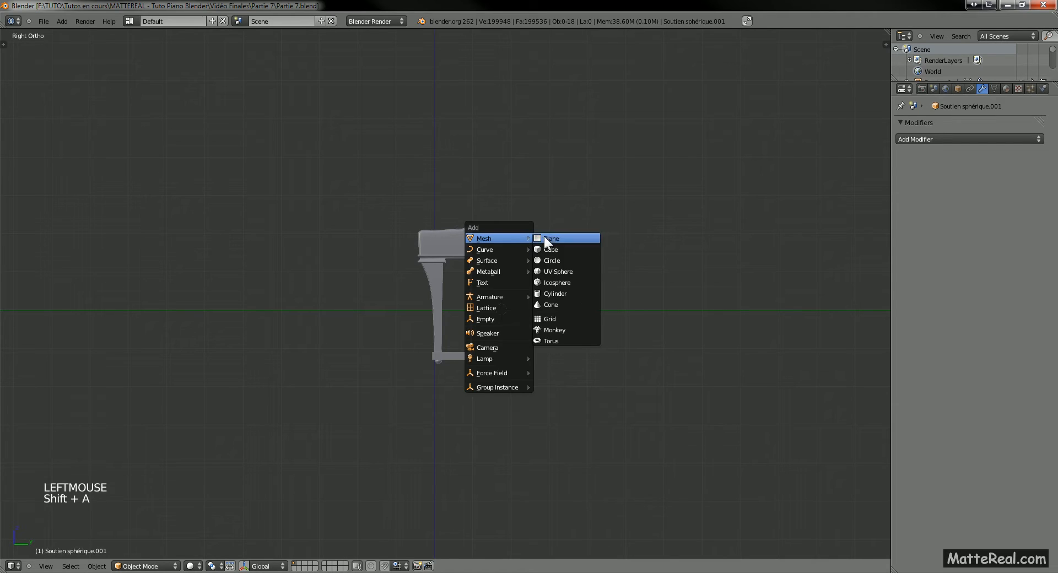
left_click(555, 248)
key("s")
left_click(710, 276)
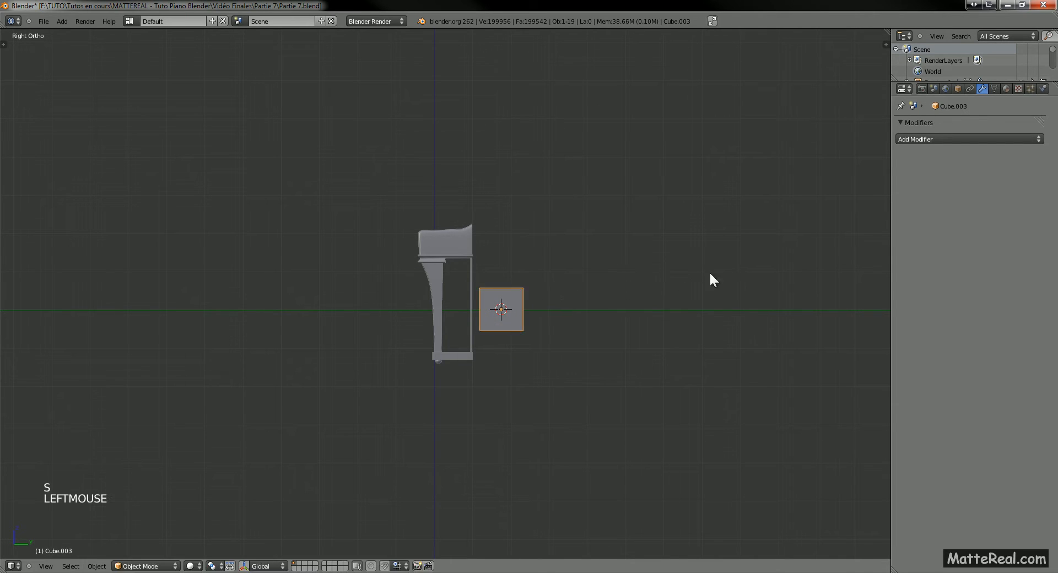
key("s")
left_click(621, 291, "shift")
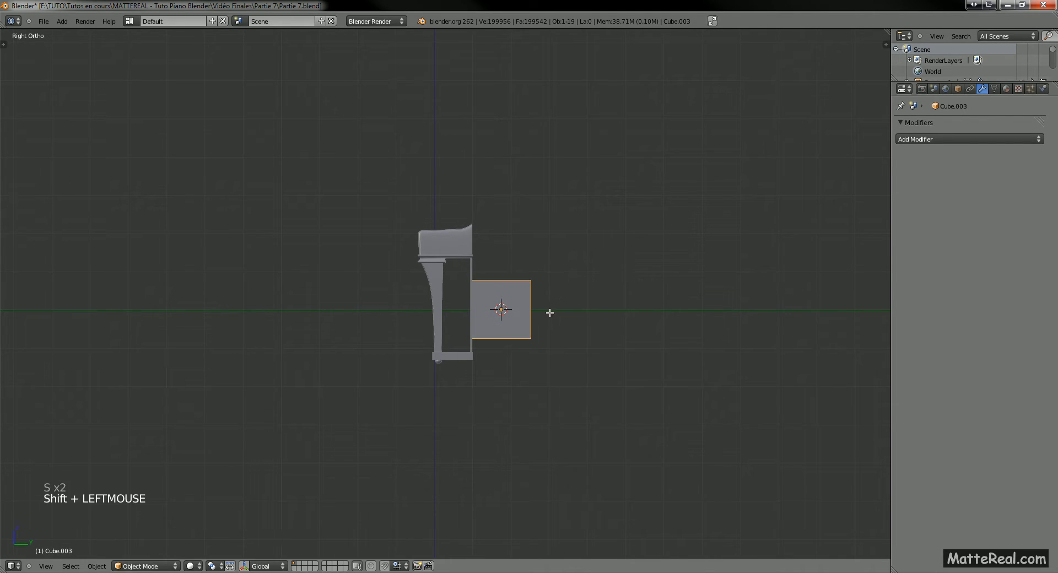
Lower the cube's bottom vertices about 6.3 units along Z to the level of the legs' feet
key("Tab")
key("a")
key("a")
key("z")
key("b")
left_click_drag(456, 319, 577, 362)
key("z")
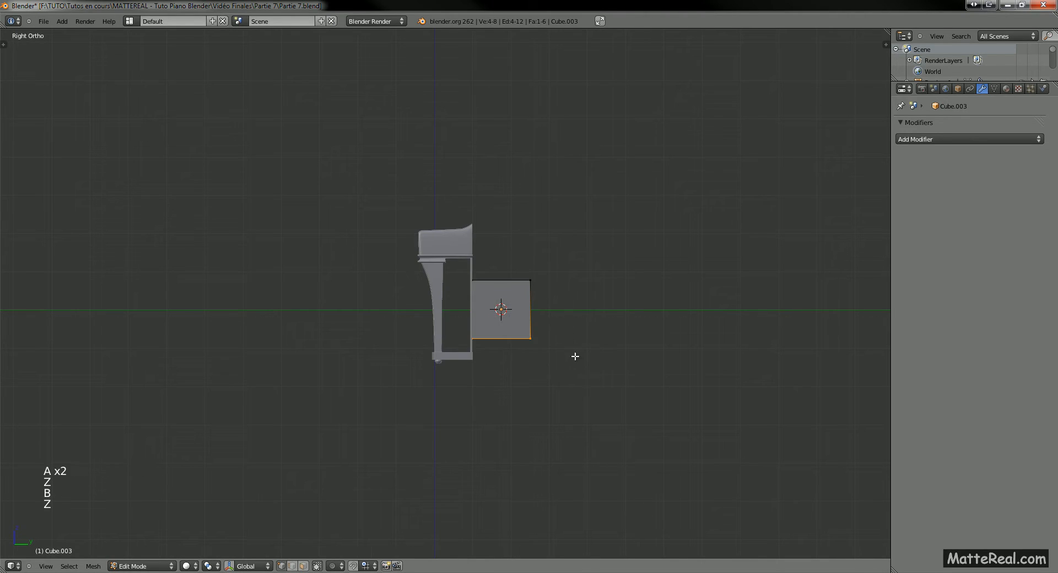
key("g")
key("z")
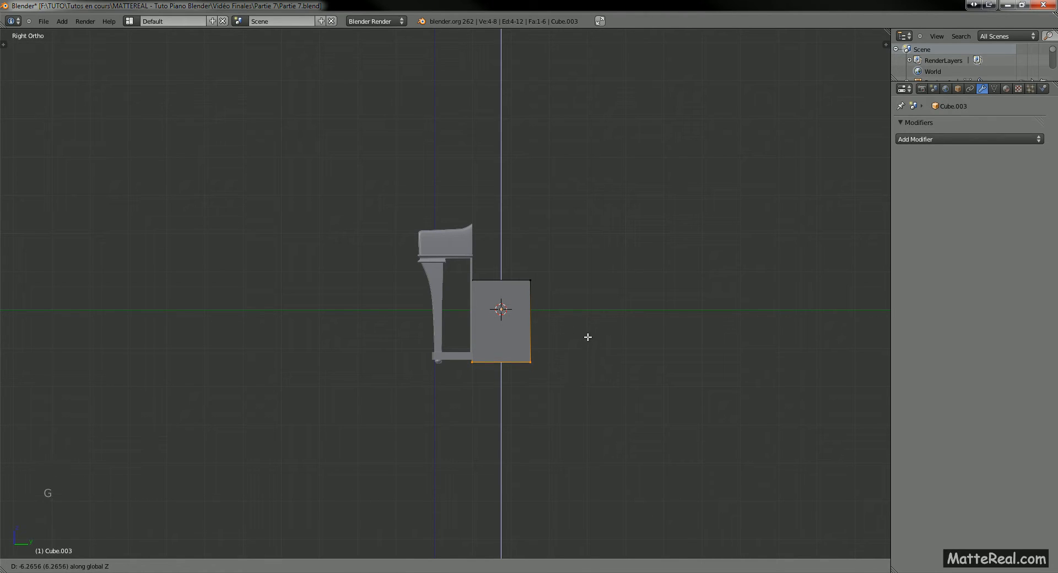
left_click(586, 339, "shift")
Raise the cube's top vertices about 34.7 units along Z so the block rises well above the keyboard
key("a")
key("z")
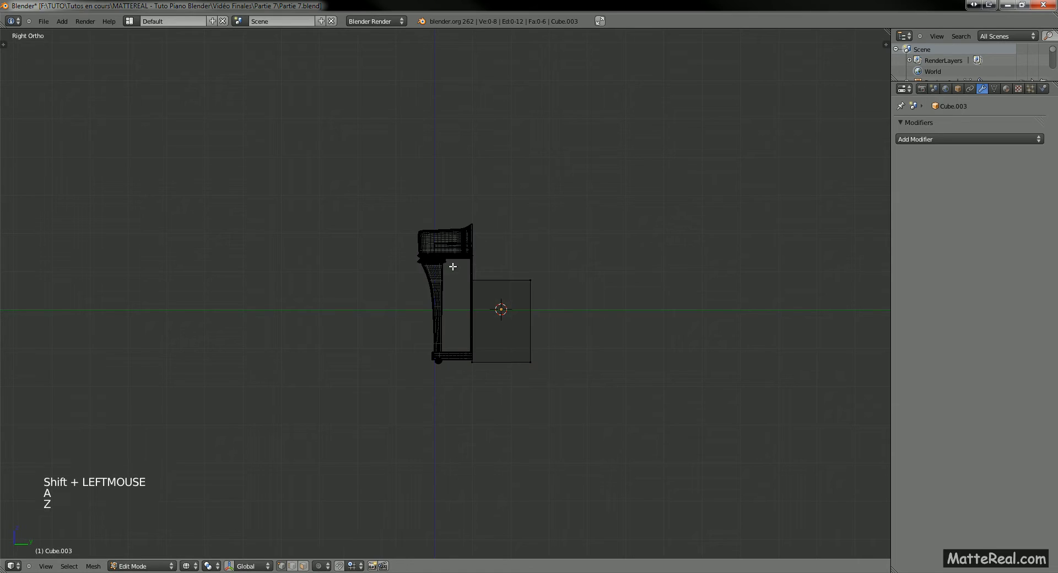
key("b")
left_click_drag(452, 264, 604, 297)
key("g")
key("z")
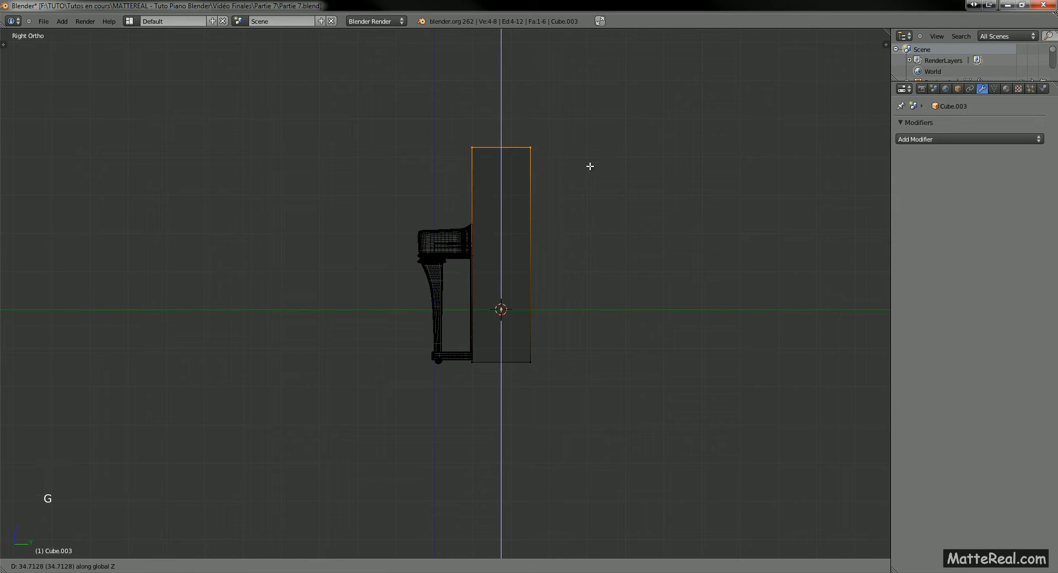
left_click(590, 167)
Move the block's rear vertices slightly backward along Y to deepen it a little
key("a")
key("b")
left_click_drag(511, 115, 612, 389)
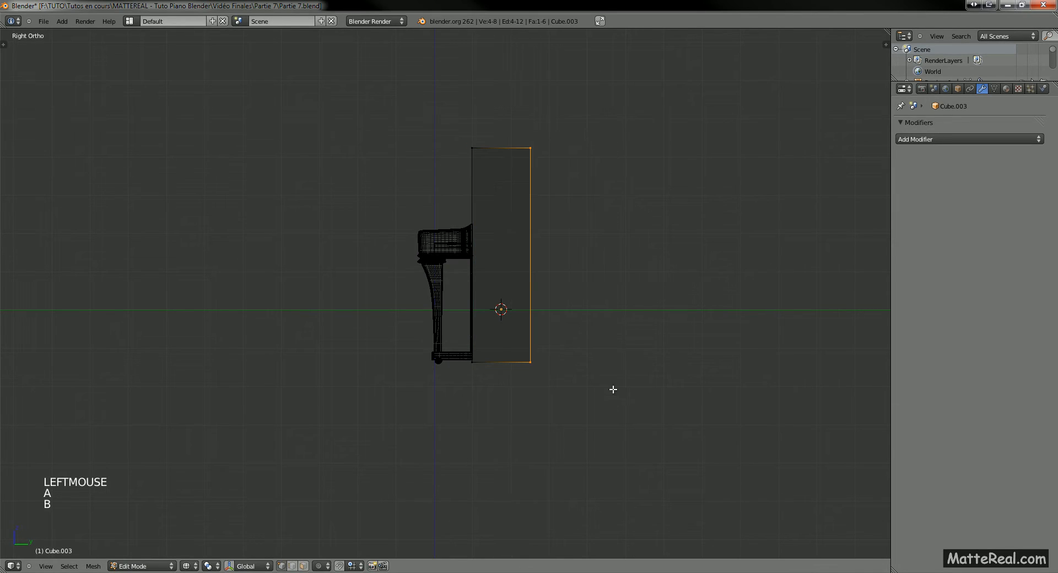
key("g")
key("y")
left_click(637, 339, "shift")
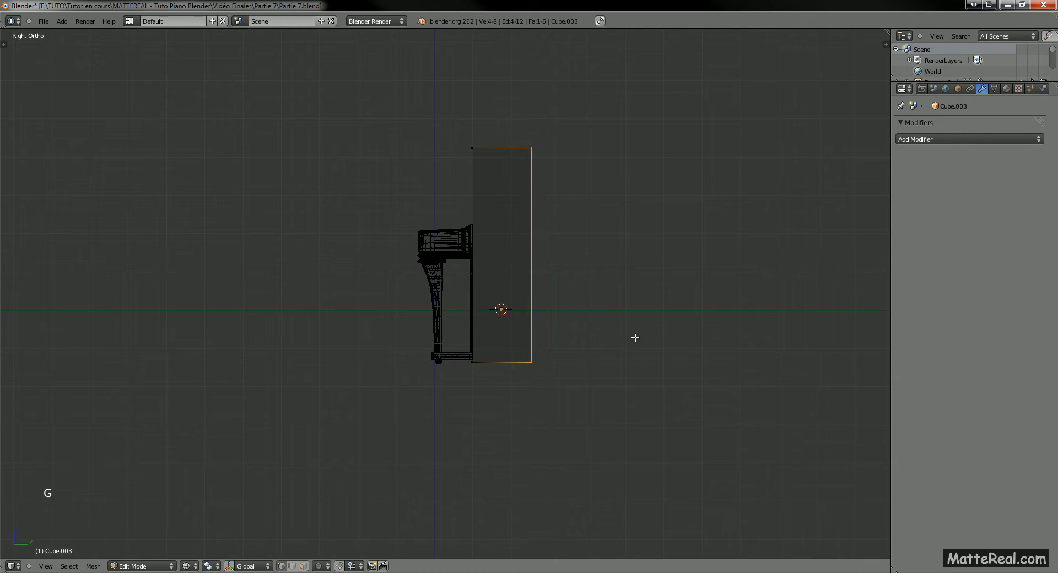
key("Tab")
key("z")
In front view, extend the block's right side about 33 units along X to the outer edge of the right leg
mouse_move(543, 279)
middle_mouse_down()
mouse_move(631, 289)
mouse_move(539, 283)
mouse_move(567, 286)
mouse_move(528, 266)
middle_mouse_up()
key("KP_1")
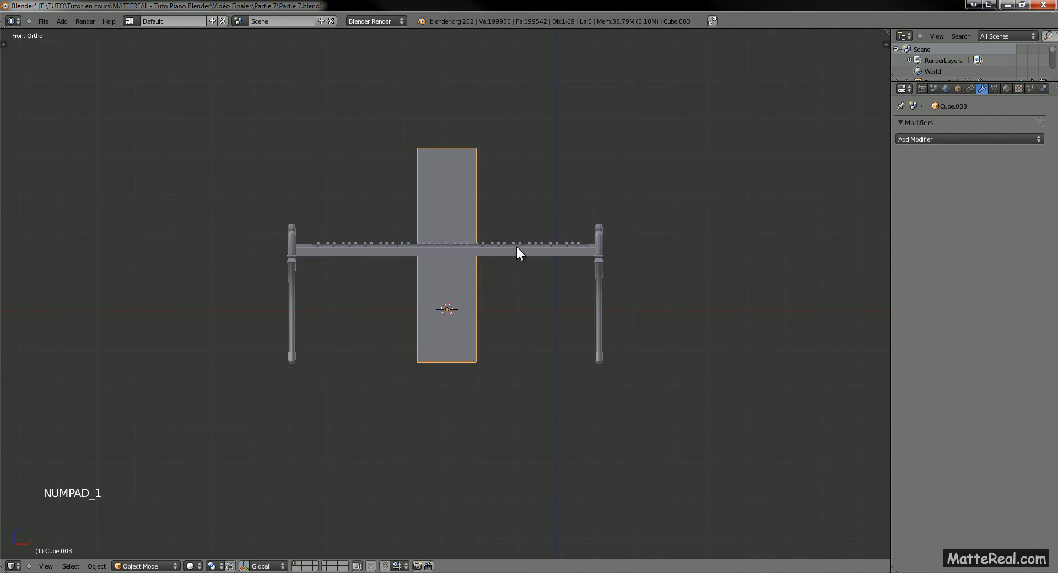
key("Tab")
key("a")
key("a")
key("z")
key("b")
left_click_drag(464, 133, 557, 366)
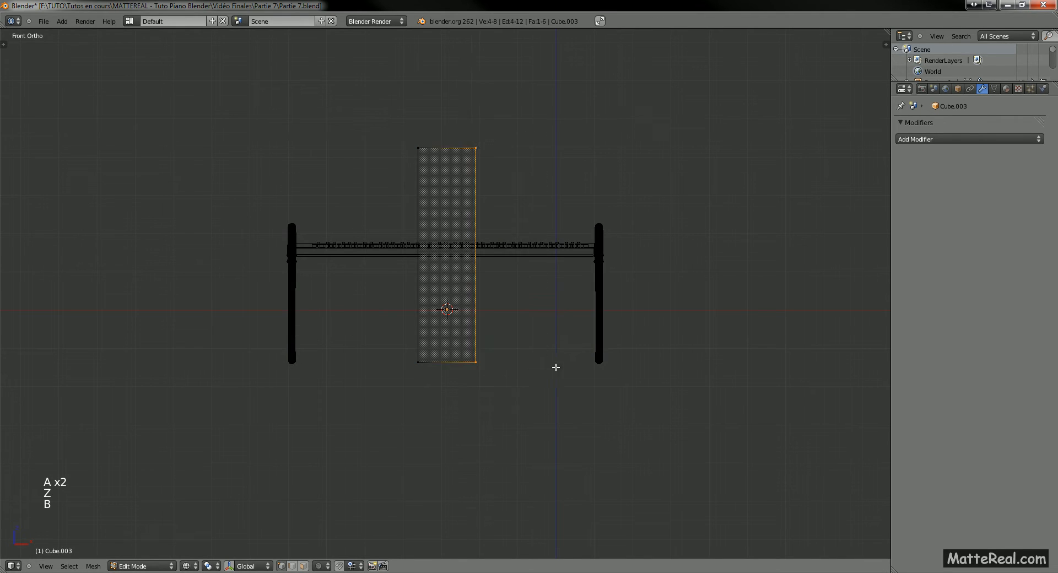
key("z")
key("g")
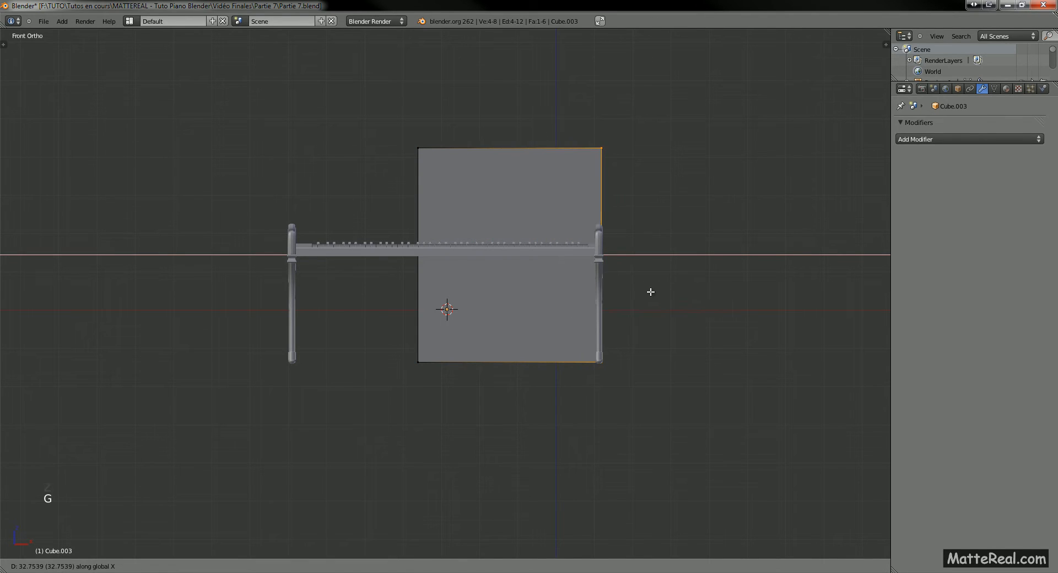
left_click(662, 293, "shift")
Extend the block's left side along X to the outer edge of the left leg
key("a")
key("z")
key("b")
key("z")
key("g")
left_click(338, 292, "shift")
key("Tab")
middle_click_drag(346, 294, 448, 302)
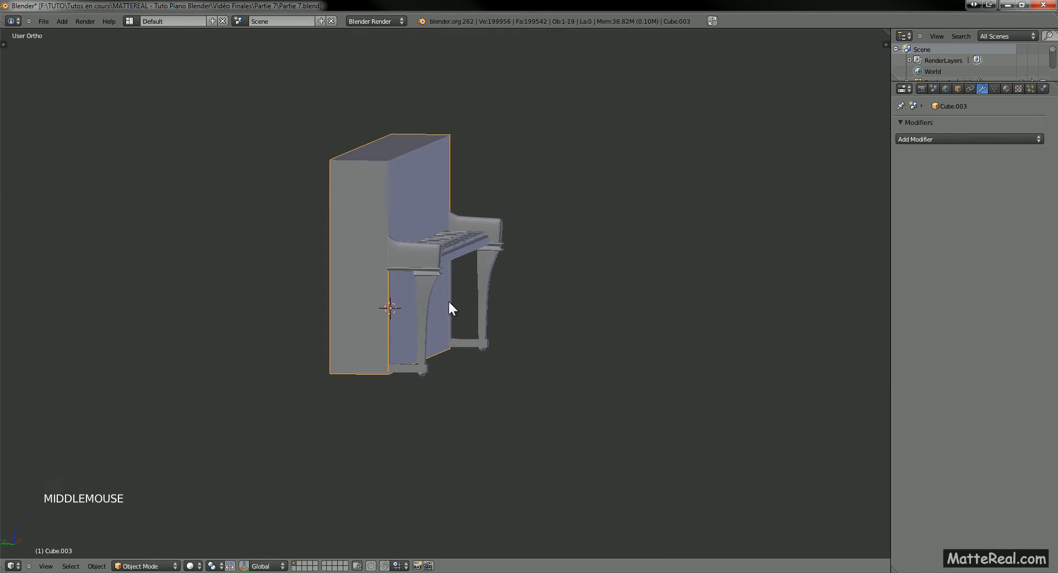
In side view, move the block's rear vertices backward about 1.35 units along Y
key("KP_3")
key("Tab")
key("a")
key("a")
key("z")
key("b")
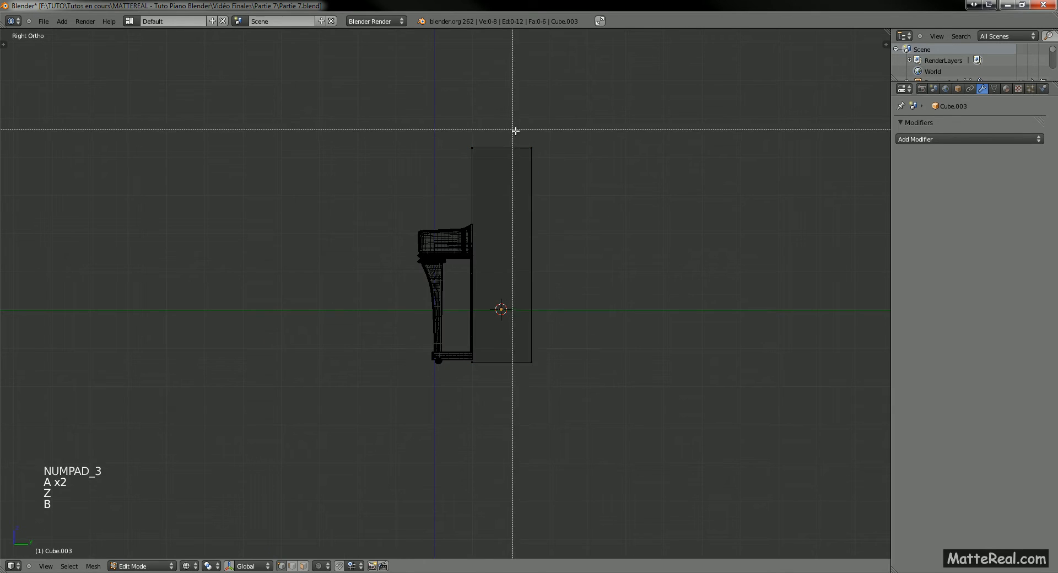
left_click_drag(515, 130, 598, 382)
key("z")
key("g")
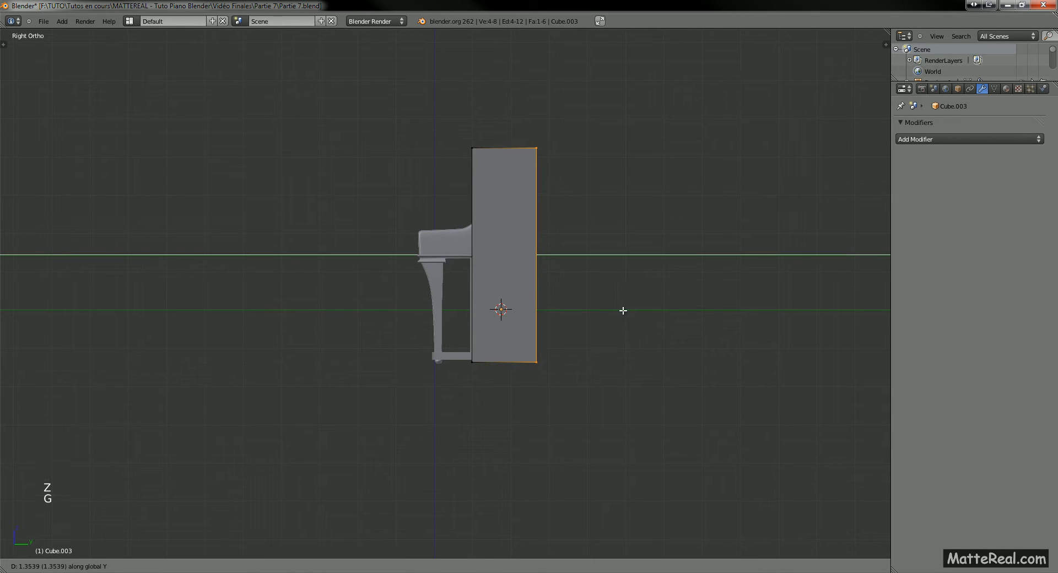
left_click(613, 313, "shift")
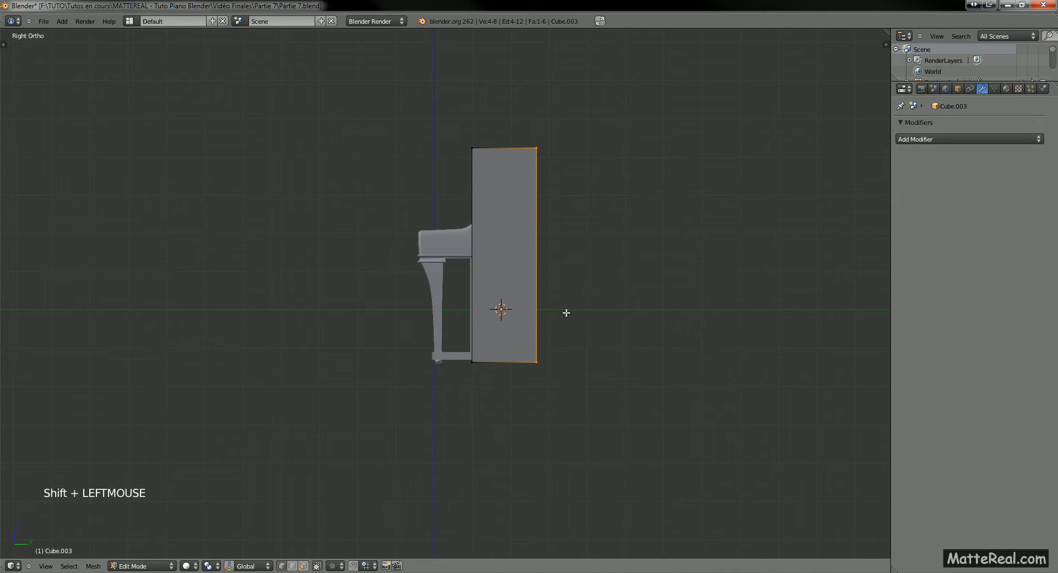
key("Tab")
key("z")
Raise the block's top vertices slightly along Z to make the piano body a little taller
mouse_move(424, 273)
middle_mouse_down()
mouse_move(555, 302)
mouse_move(532, 276)
mouse_move(503, 273)
mouse_move(489, 297)
mouse_move(549, 285)
mouse_move(557, 264)
mouse_move(546, 273)
mouse_move(503, 266)
middle_mouse_up()
key("z")
key("Tab")
key("a")
key("a")
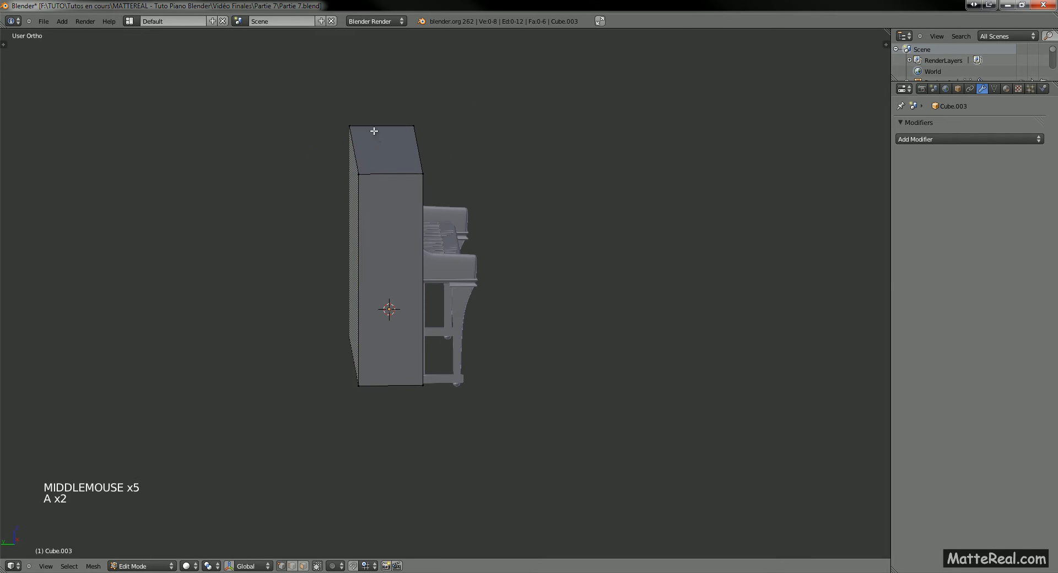
key("z")
key("b")
left_click_drag(343, 113, 449, 185)
key("z")
mouse_move(503, 253)
middle_mouse_down()
mouse_move(448, 233)
mouse_move(468, 229)
mouse_move(380, 239)
mouse_move(371, 276)
mouse_move(527, 231)
mouse_move(479, 265)
mouse_move(411, 246)
mouse_move(473, 219)
mouse_move(512, 229)
mouse_move(492, 247)
middle_mouse_up()
key("g")
key("z")
left_click(483, 226, "shift")
Select the block's rear vertices and shift them slightly backward along Y to increase its depth
key("z")
key("b")
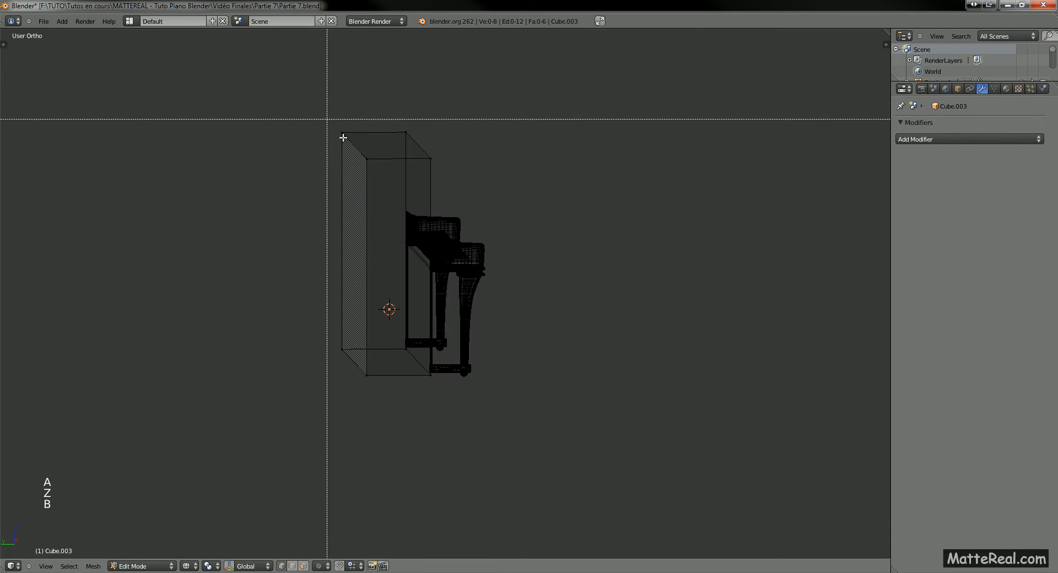
left_click_drag(334, 125, 375, 165)
key("b")
left_click_drag(324, 314, 375, 383)
key("z")
middle_click_drag(469, 299, 475, 300)
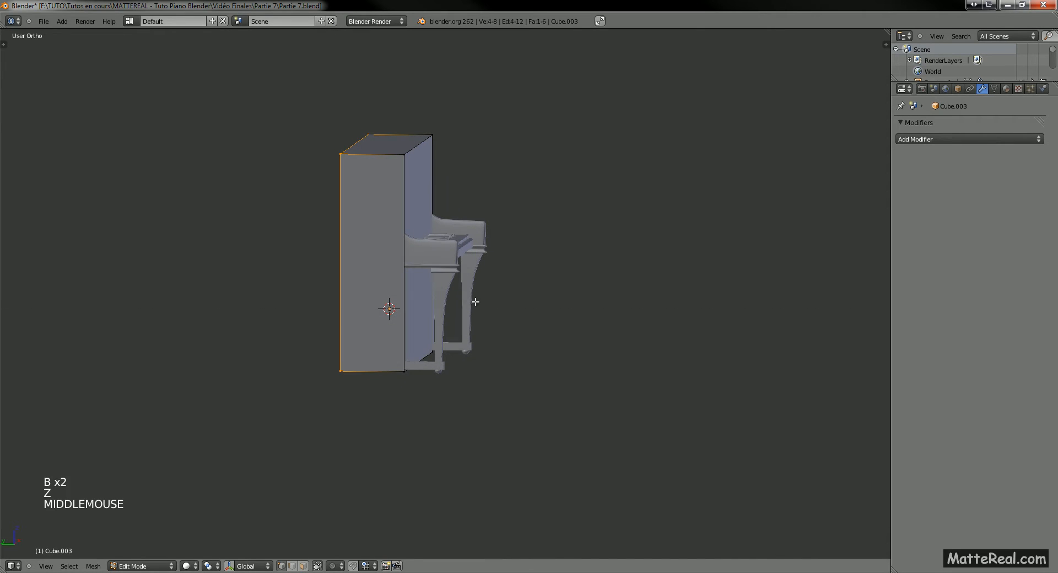
key("g")
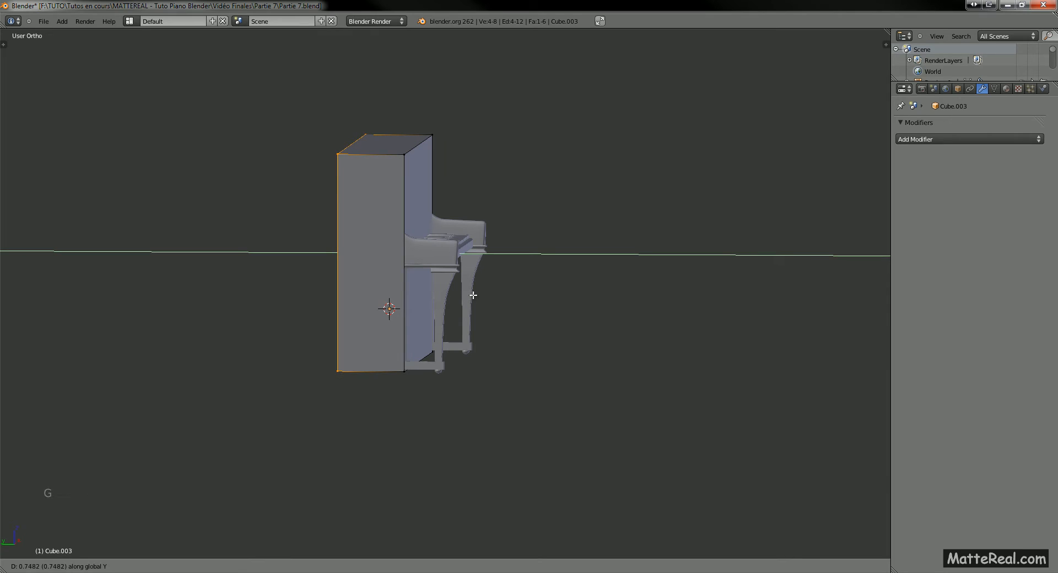
left_click(490, 297, "shift")
mouse_move(491, 296)
middle_mouse_down()
mouse_move(494, 266)
mouse_move(485, 295)
middle_mouse_up()
key("g")
key("y")
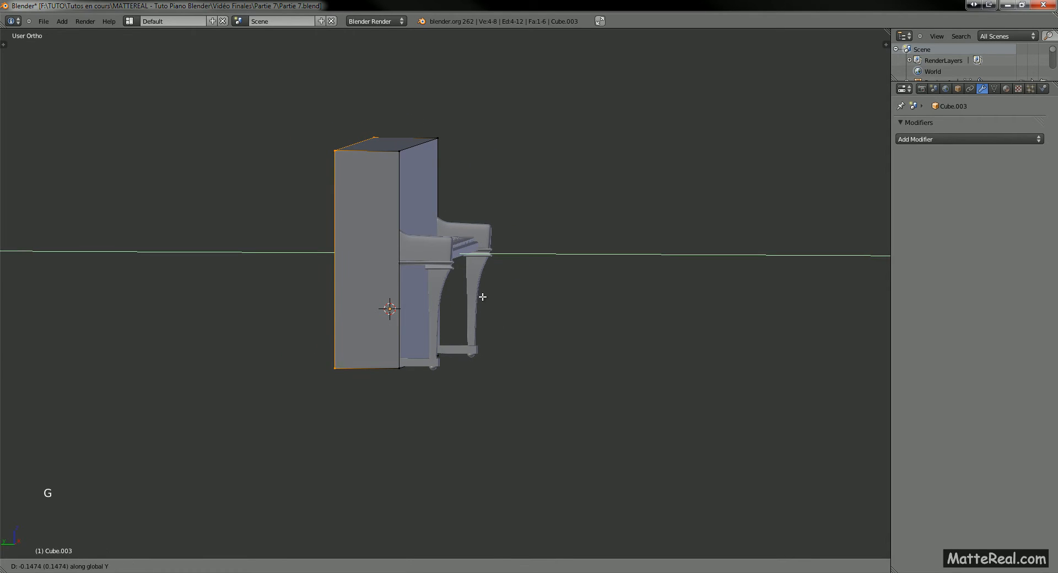
left_click(466, 293, "shift")
key("a")
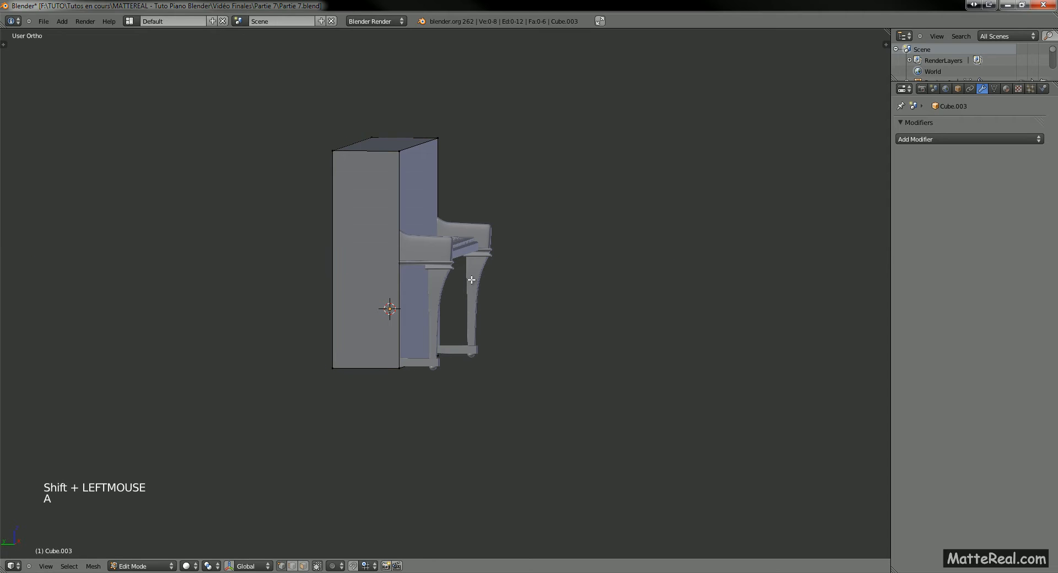
Move the block's rear vertices forward about 0.95 units along Y to reduce its depth
key("Tab")
middle_click_drag(471, 270, 483, 265)
key("Tab")
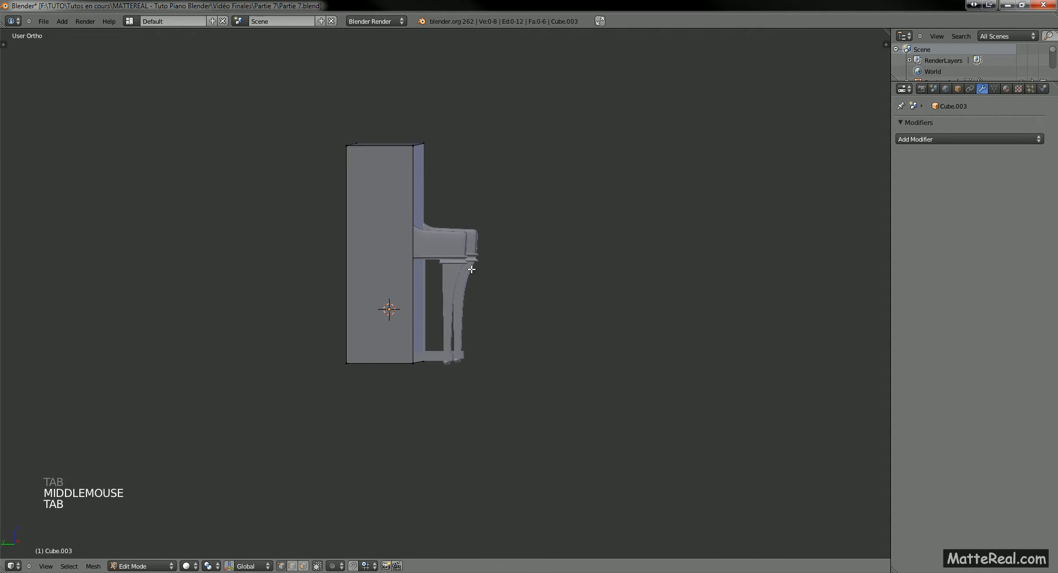
key("z")
key("b")
left_click_drag(332, 129, 389, 377)
key("z")
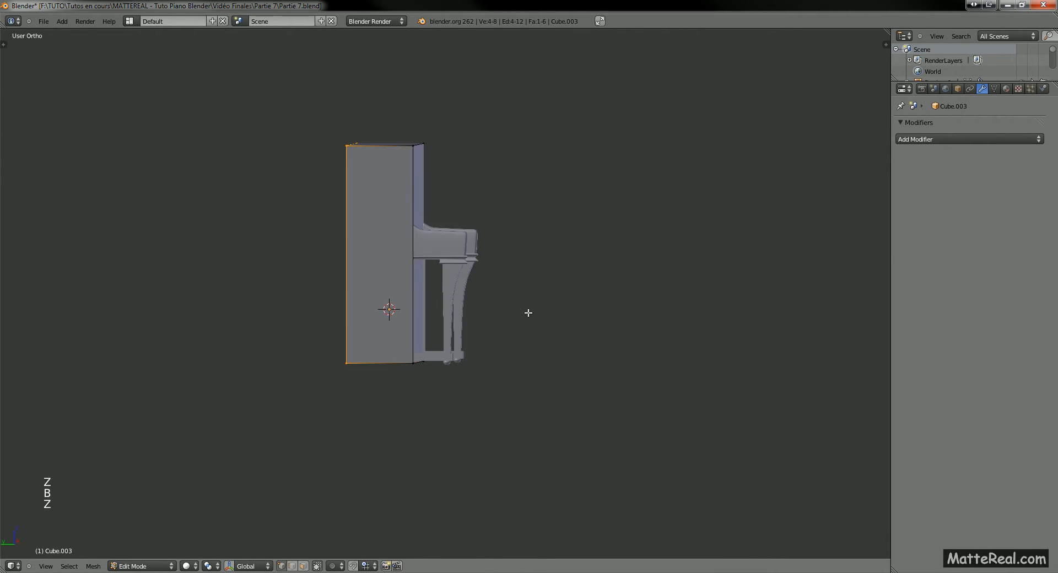
key("g")
key("y")
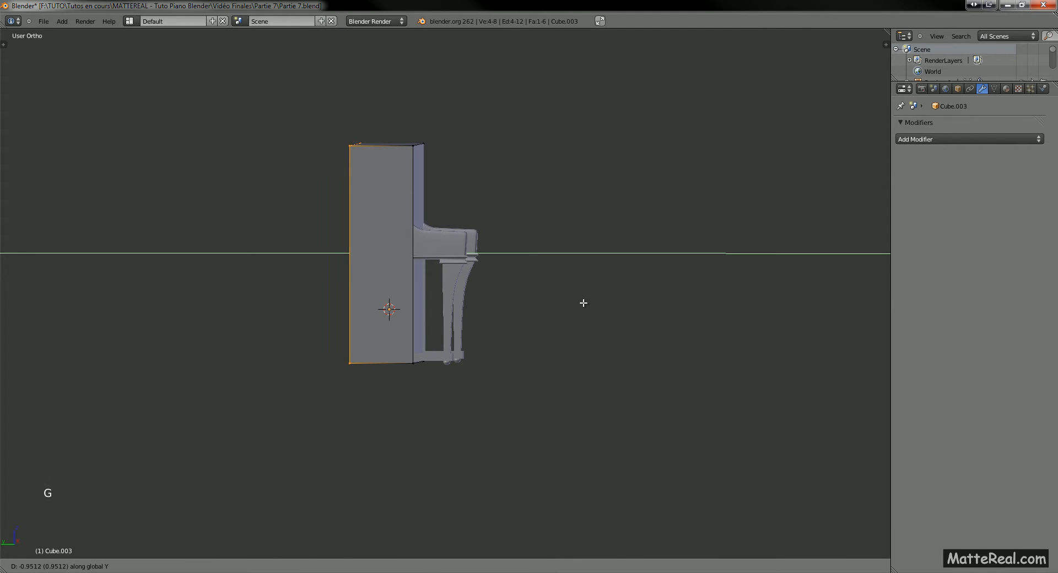
left_click(583, 302)
left_click(583, 302, "shift")
key("Tab")
Select the piano body block and examine the cabinet's top corner in the reference photo P1080374.JPG
middle_click_drag(535, 257, 404, 301)
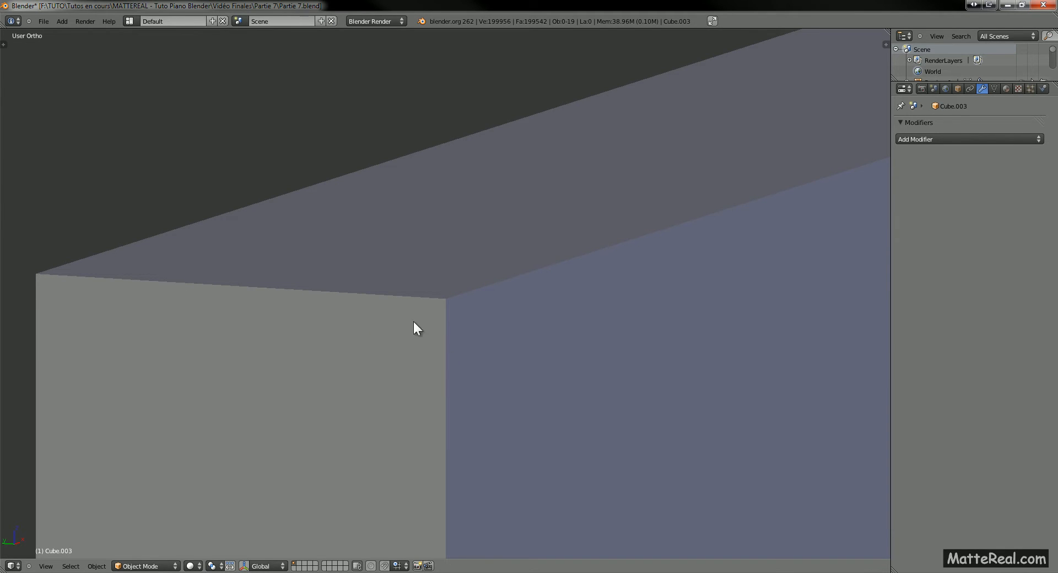
right_click(473, 316)
middle_click_drag(473, 317, 244, 296)
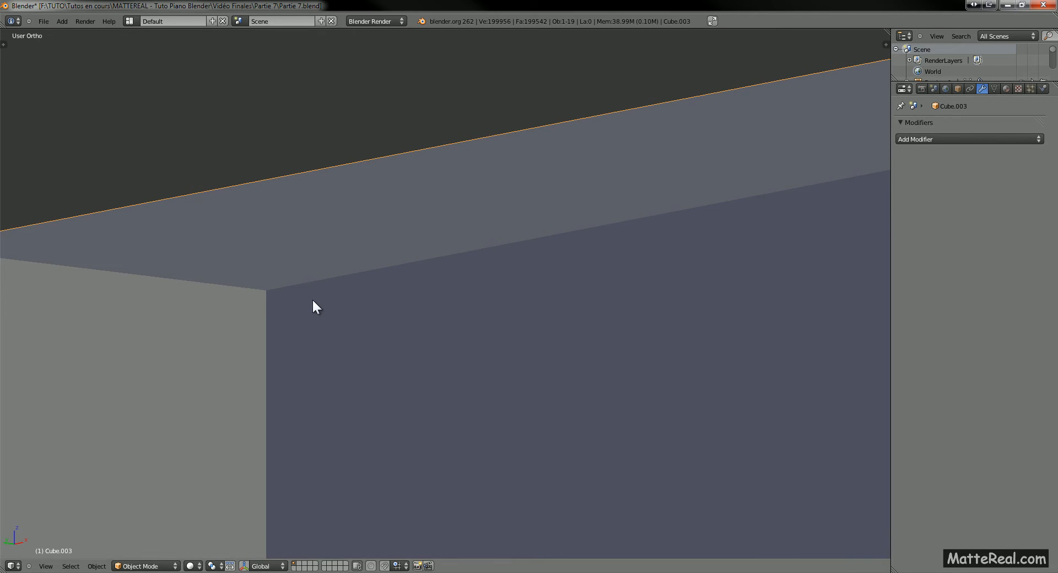
middle_click_drag(313, 301, 361, 273, "shift")
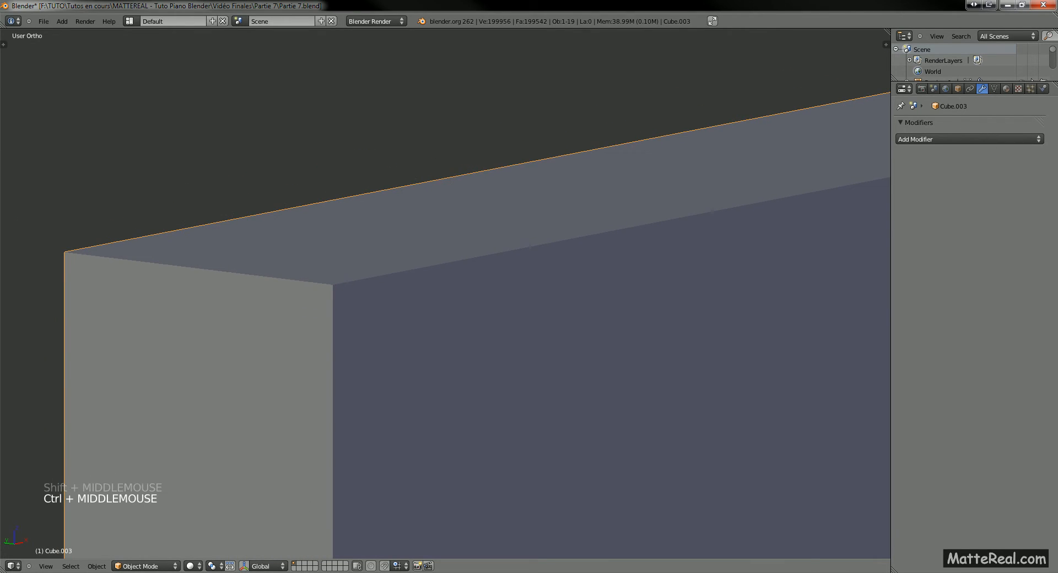
key("alt+Tab")
double_click(370, 310)
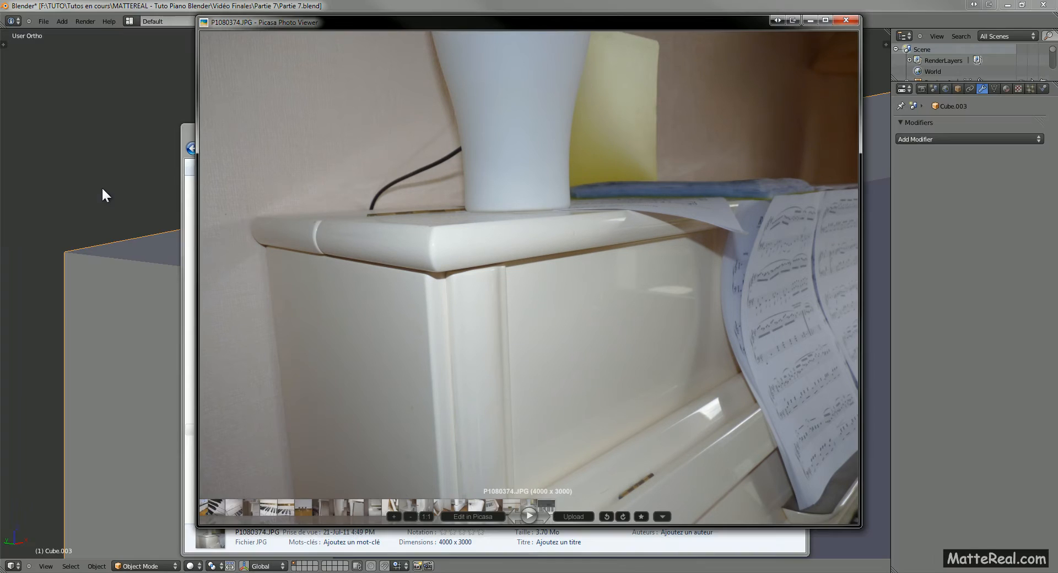
left_click(844, 18)
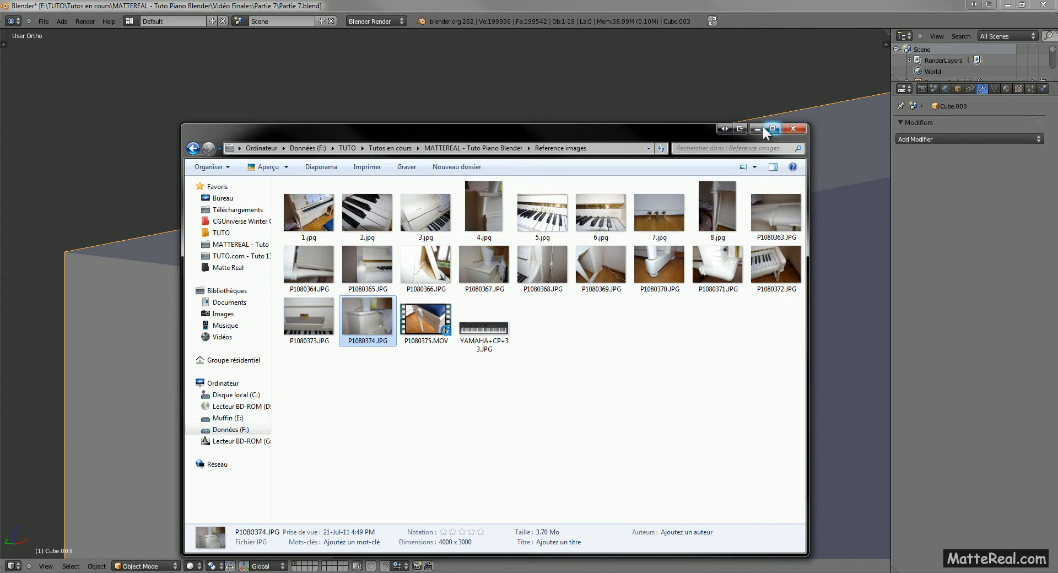
left_click(762, 128)
Add a Bevel modifier to the piano body block and set its width to 0.0100
left_click(928, 138)
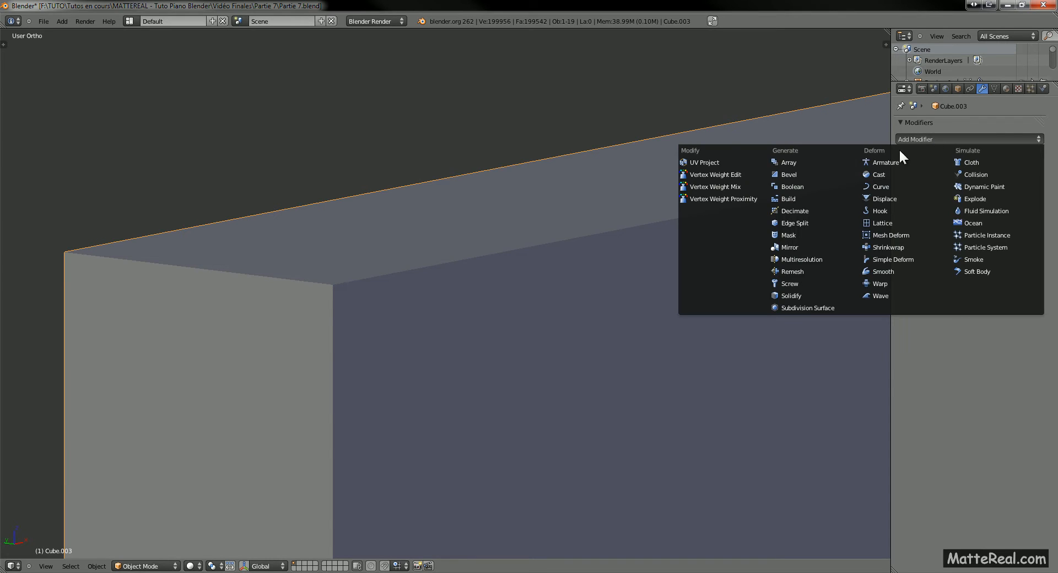
left_click(798, 174)
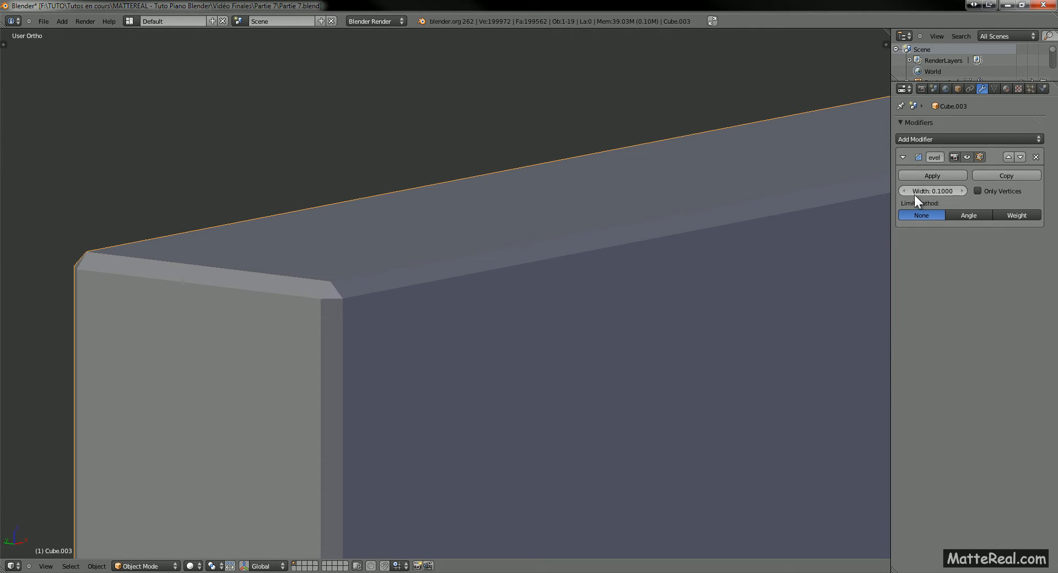
middle_click_drag(537, 302, 605, 283)
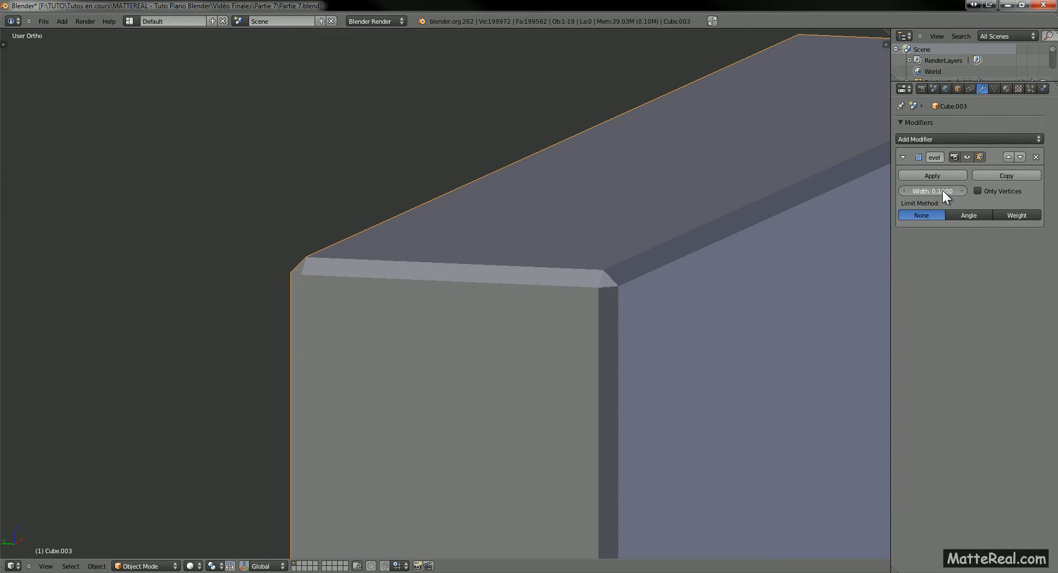
left_click_drag(942, 190, 893, 199)
middle_click_drag(867, 204, 510, 333)
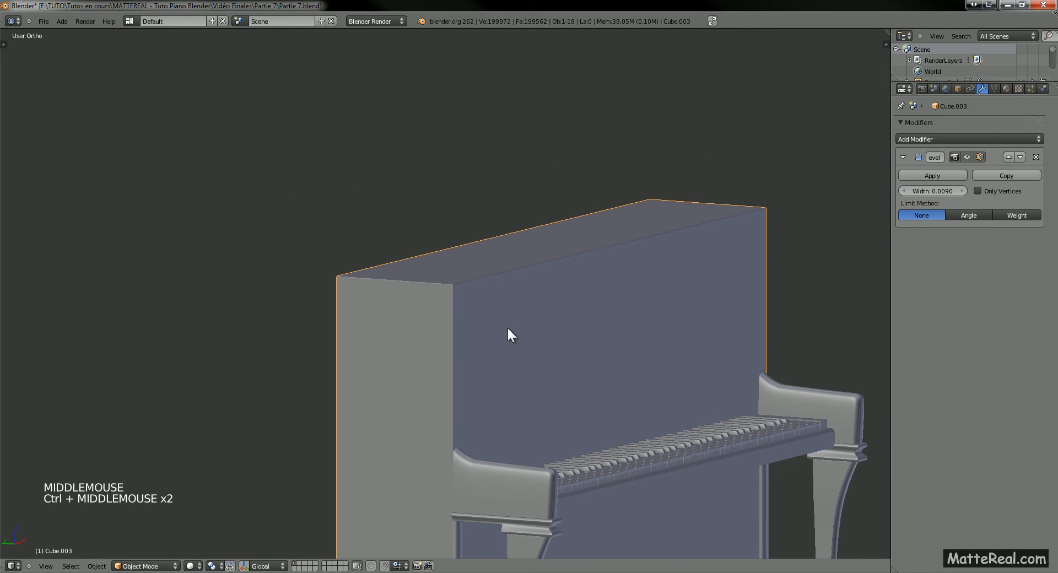
left_click(963, 190)
middle_click_drag(496, 294, 543, 303)
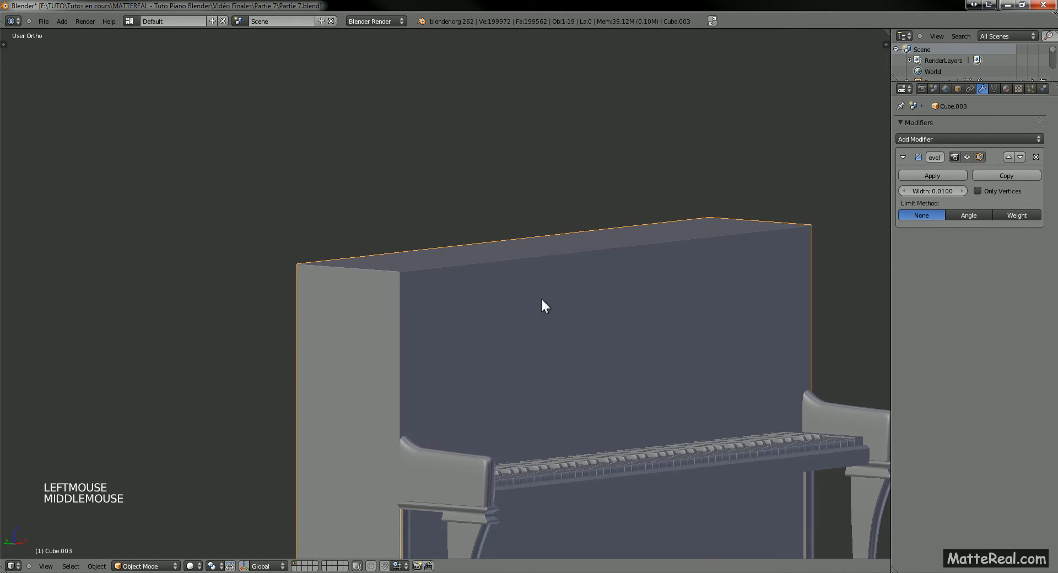
Toggle the Bevel modifier's viewport display off and on to compare the block's edges, leaving it on
left_click(967, 157)
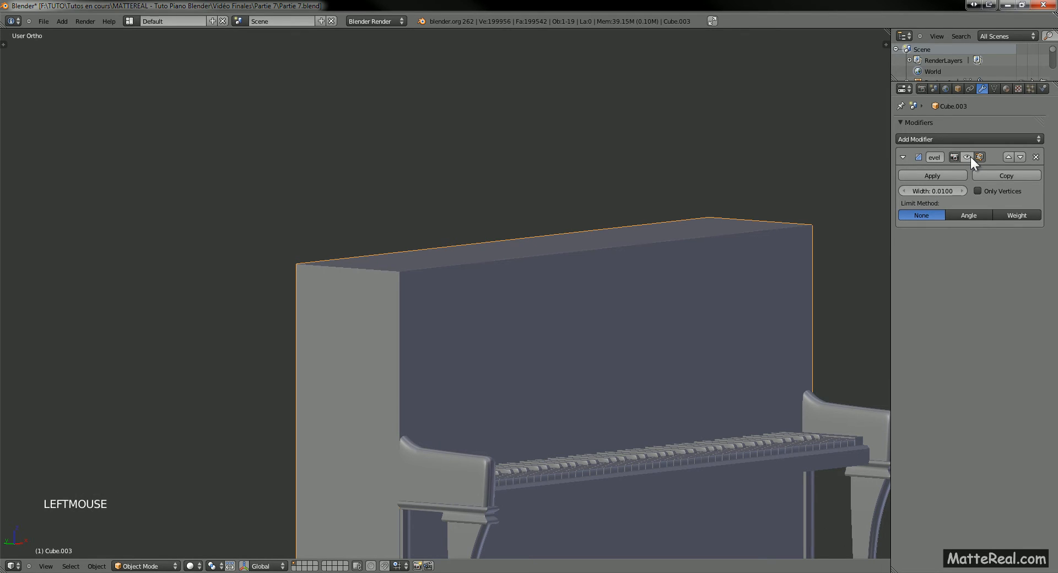
left_click(966, 157)
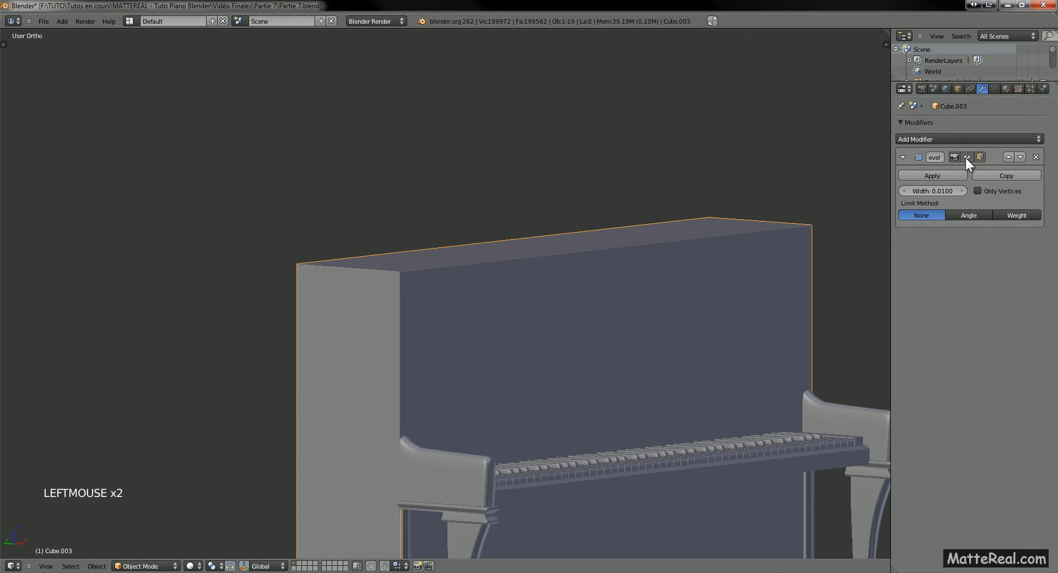
left_click(967, 158)
left_click(964, 158)
middle_click_drag(661, 259, 571, 268)
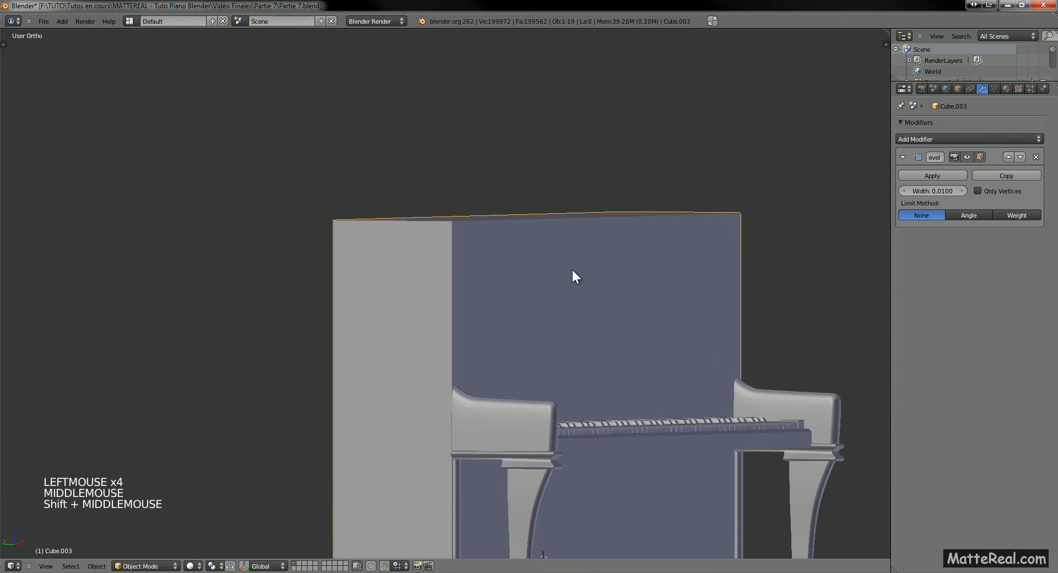
Fine-tune the body block's Bevel modifier width to 0.0140
left_click(961, 191)
left_click(961, 191)
left_click(962, 190)
left_click(961, 190)
left_click(962, 191)
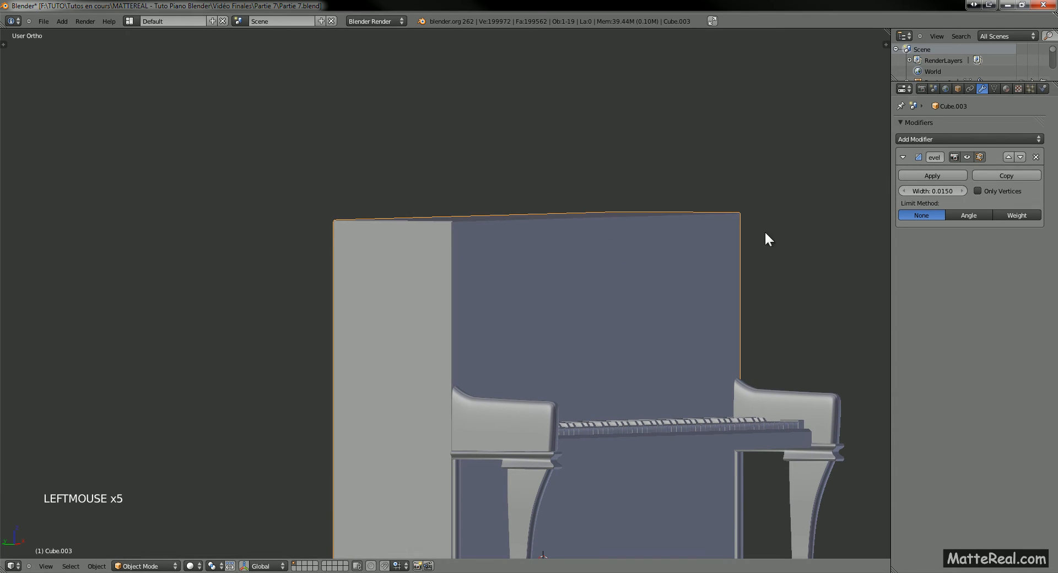
middle_click_drag(518, 291, 547, 296)
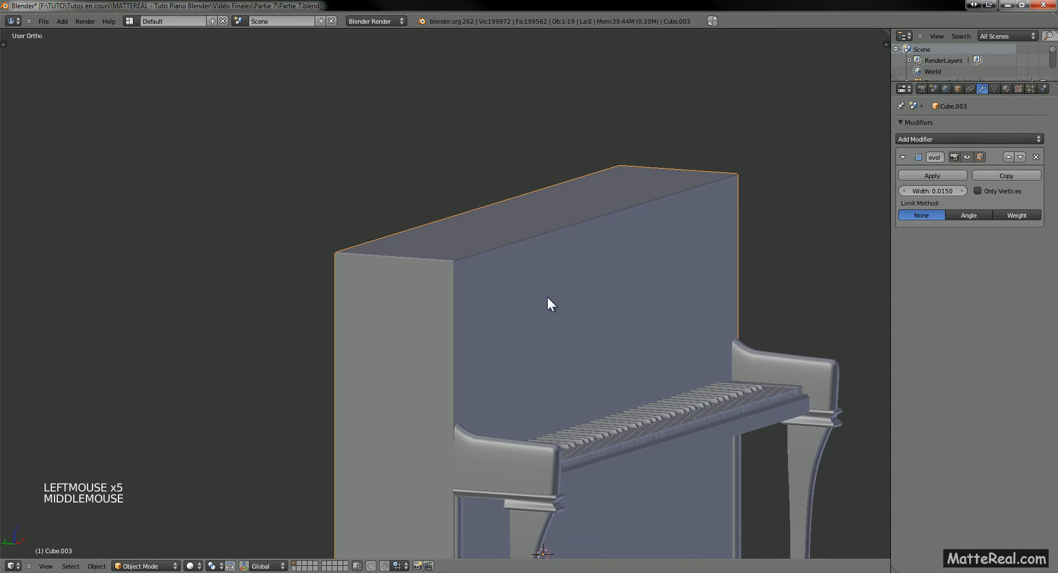
left_click(904, 191)
middle_click_drag(826, 231, 610, 278)
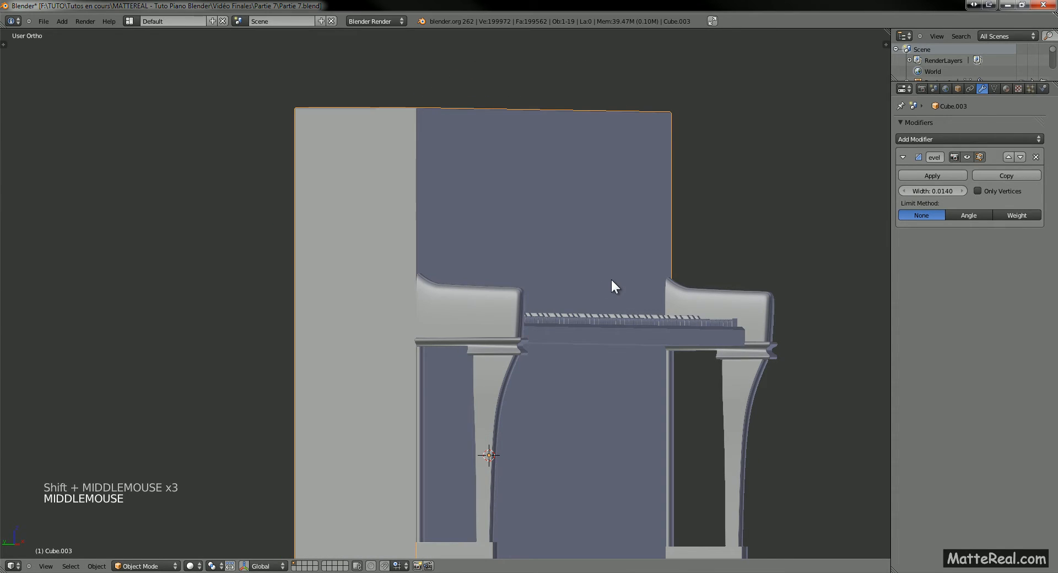
Reopen the reference photo P1080374.JPG to examine the piano's top lid, then return to the 3D scene
middle_click_drag(290, 416, 311, 349)
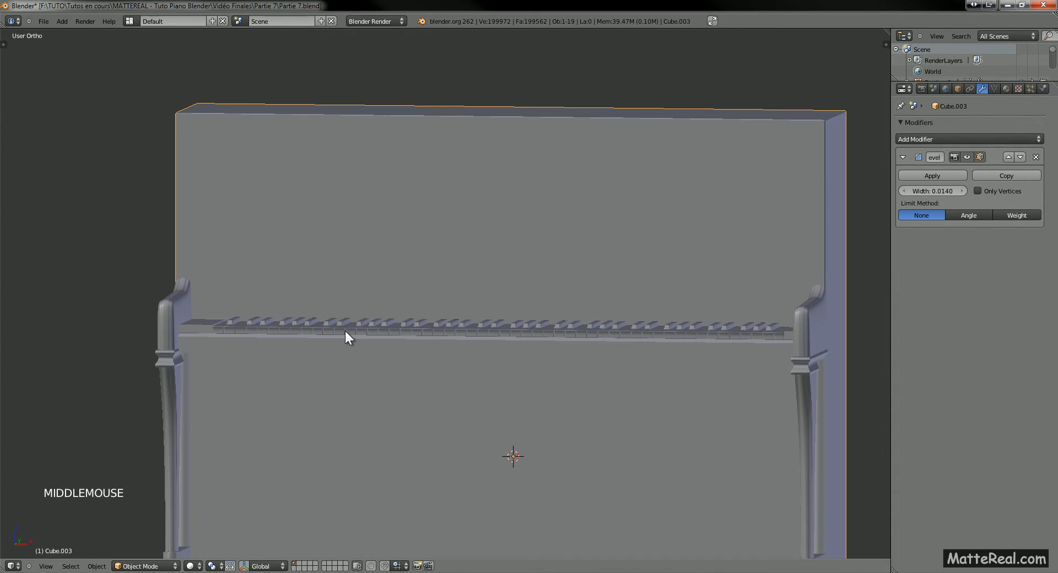
left_click(110, 572)
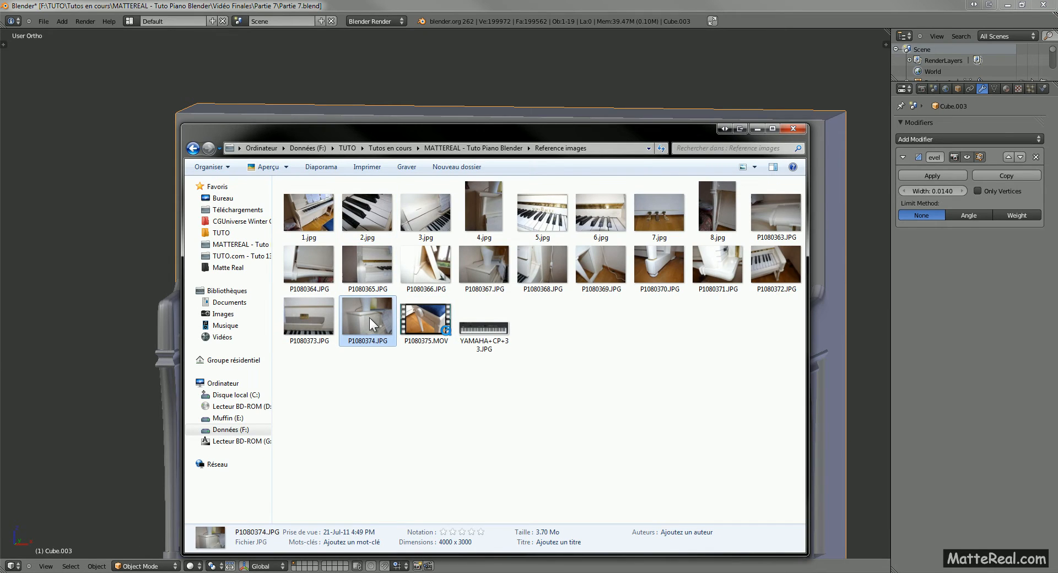
double_click(370, 319)
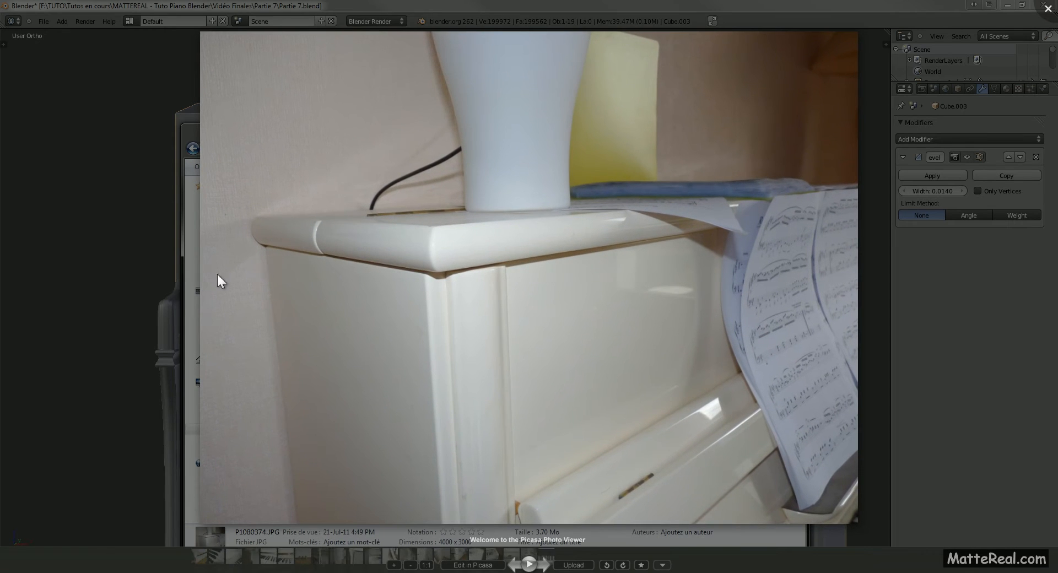
left_click(75, 307)
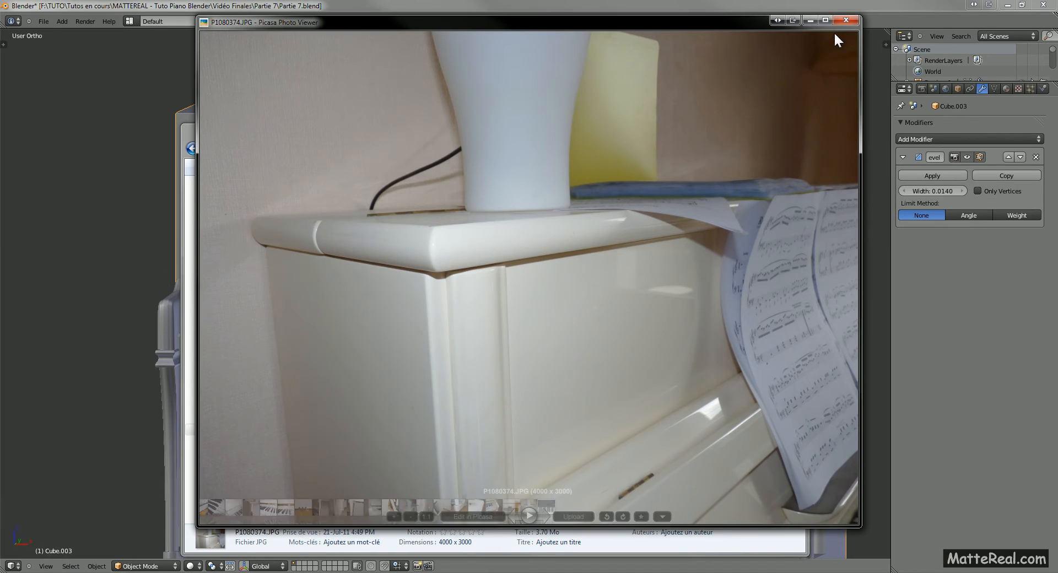
left_click(846, 20)
left_click(798, 128)
left_click(792, 82)
Place the 3D cursor on the body's top surface, roughly centred in both the side and front views
middle_click_drag(788, 89, 658, 203)
key("KP_3")
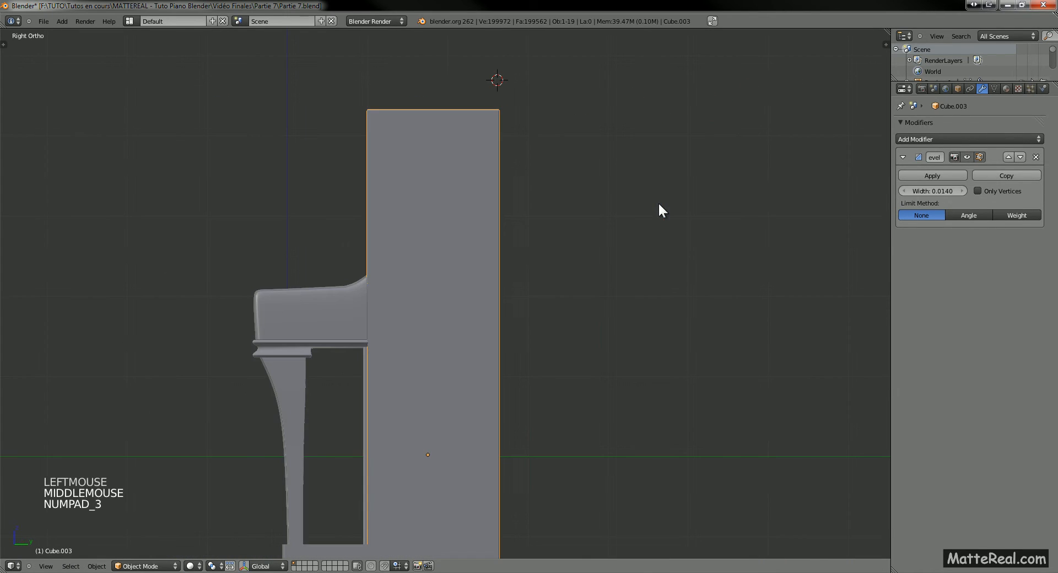
left_click(434, 108)
key("KP_1")
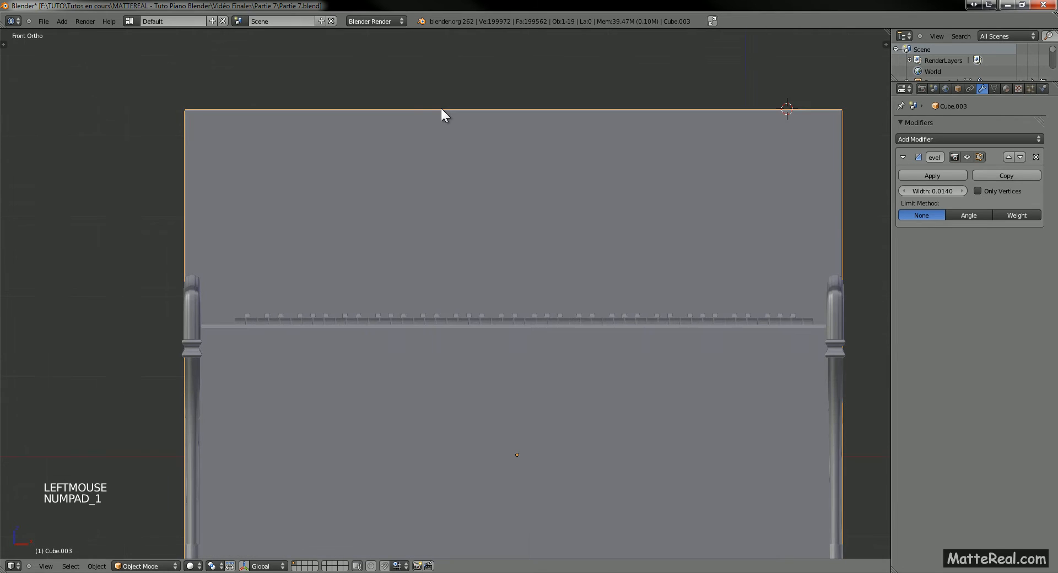
left_click(504, 110)
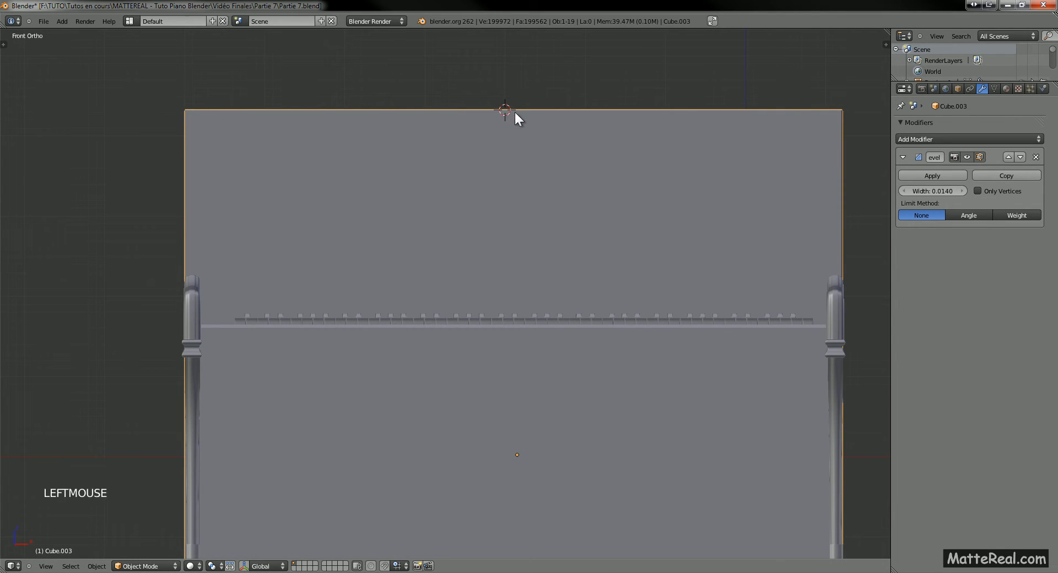
key("KP_3")
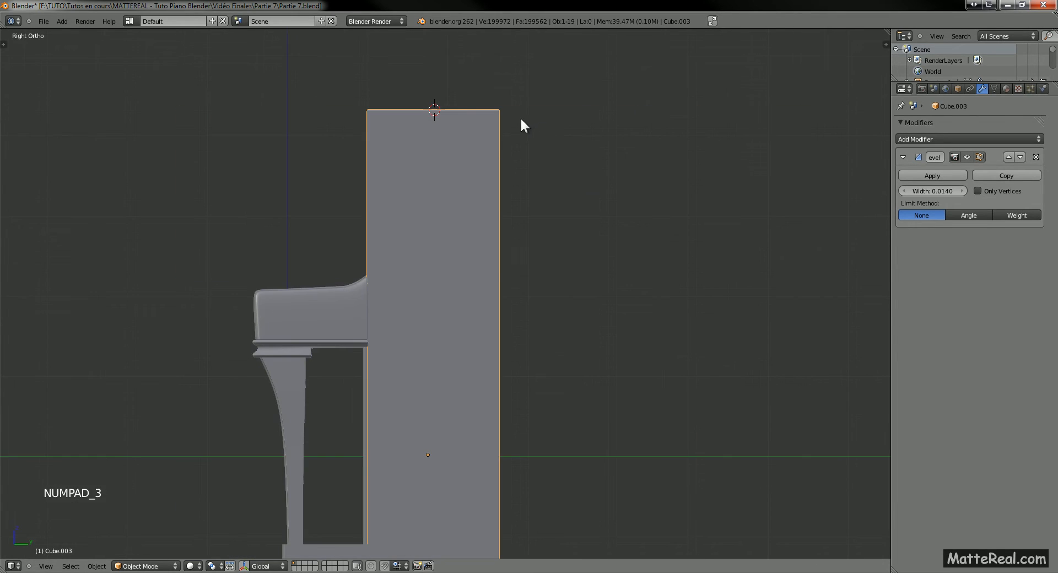
Add a cube at the 3D cursor and raise it about 1 unit along Z onto the body's top
key("shift+a")
mouse_move(520, 117)
left_click(556, 127)
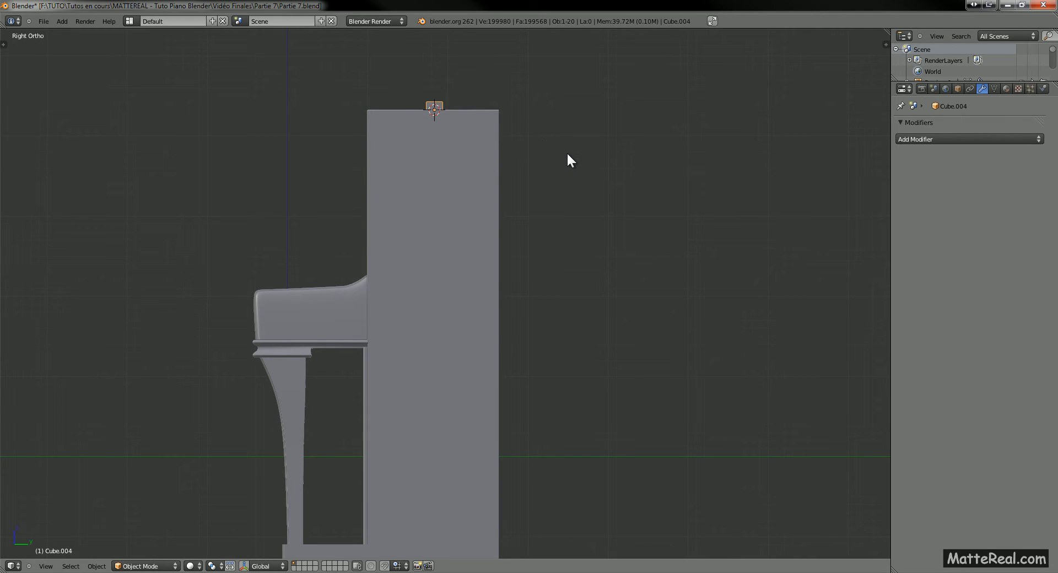
key("g")
key("z")
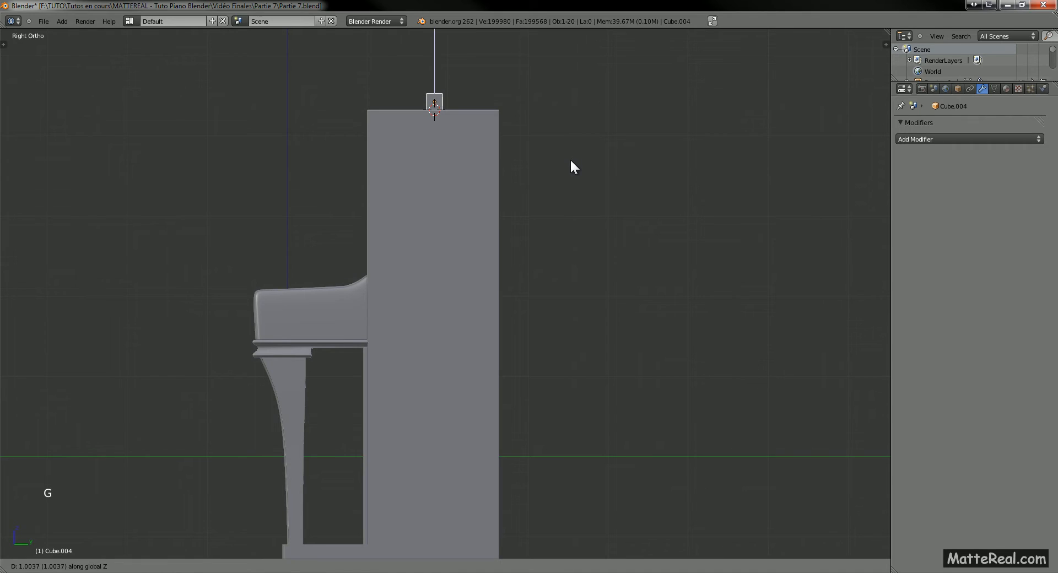
left_click(574, 153, "shift")
Flatten the new cube along Z, then scale it up uniformly into a low block on the body's top
key("s")
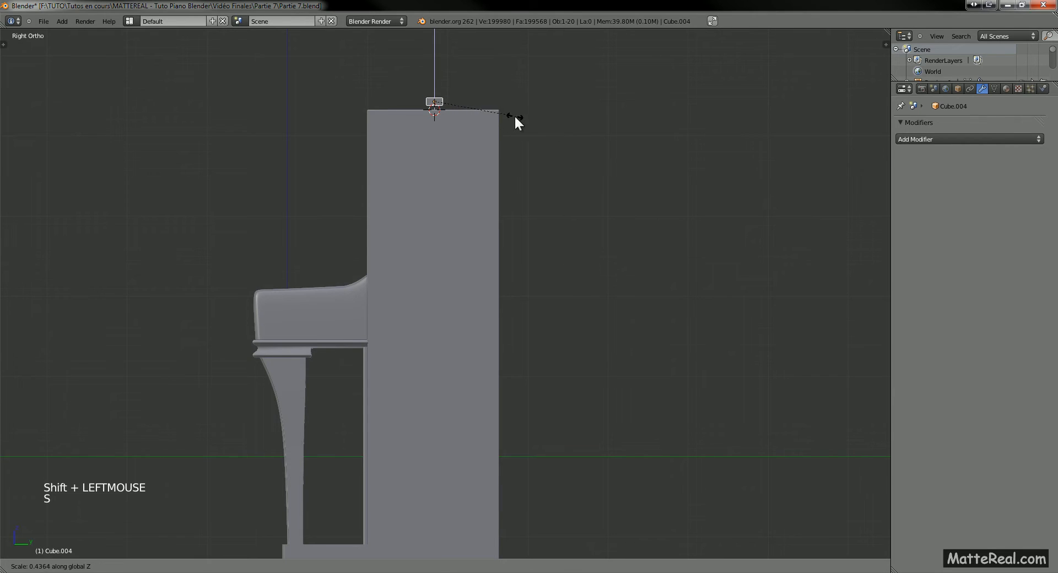
key("s")
left_click(637, 127)
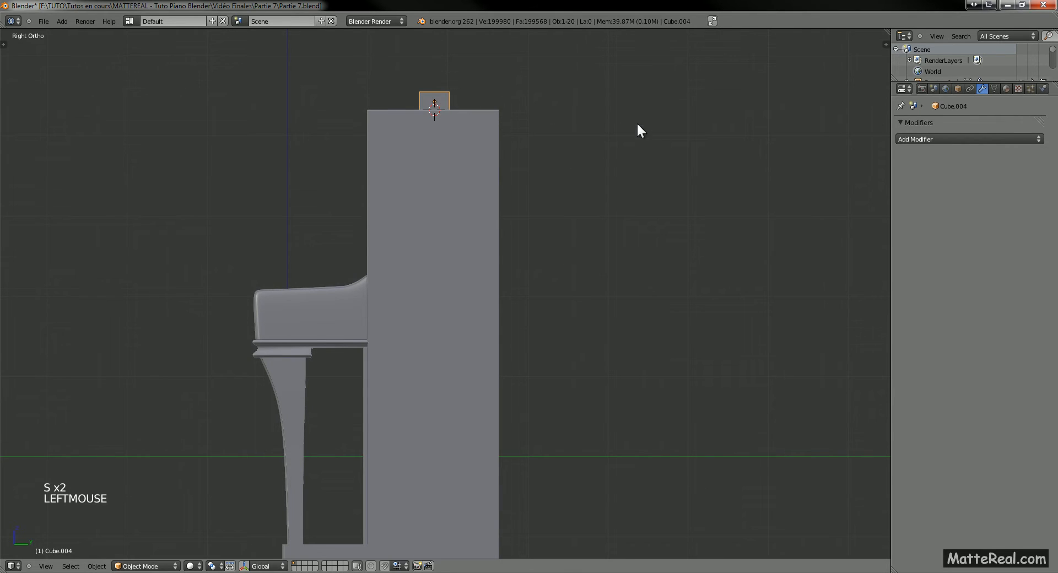
key("KP_1")
key("s")
right_click(590, 168)
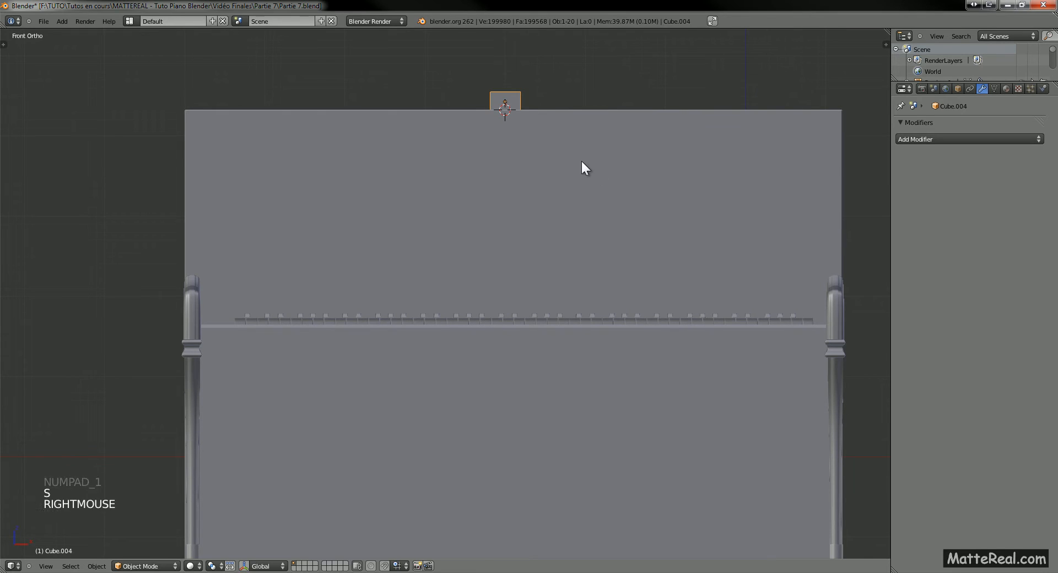
In front wireframe view, move the new block's right-hand vertices along X to just past the body's right end
key("Tab")
key("a")
key("a")
key("z")
key("b")
left_click_drag(501, 73, 575, 160)
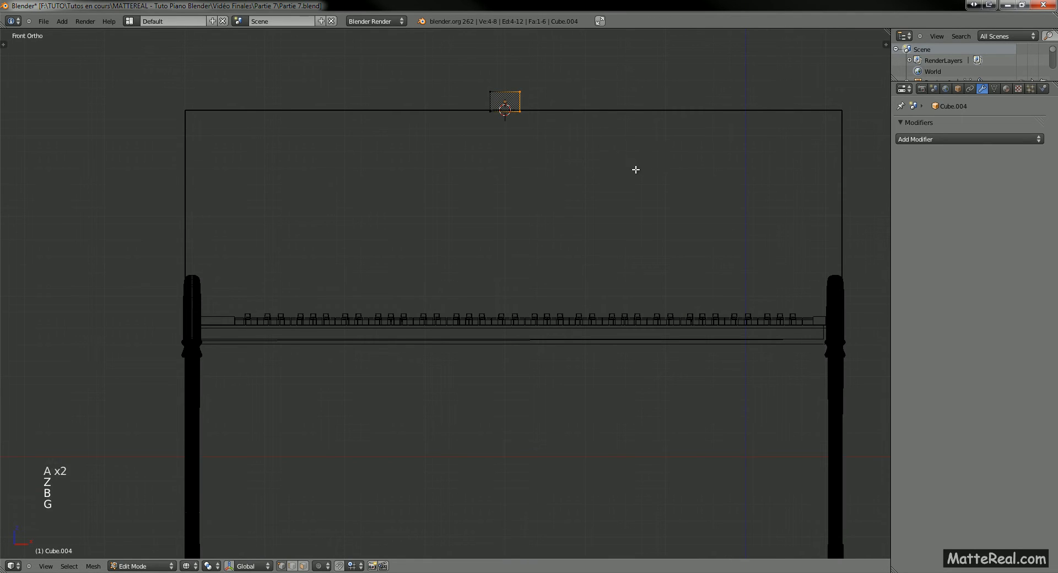
key("g")
key("x")
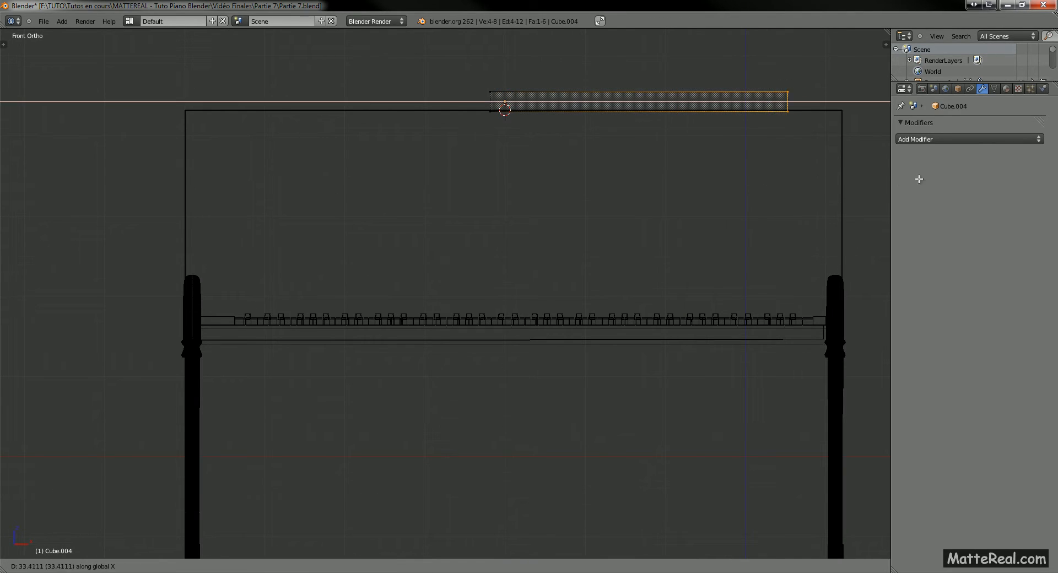
left_click(1024, 188, "shift")
key("g")
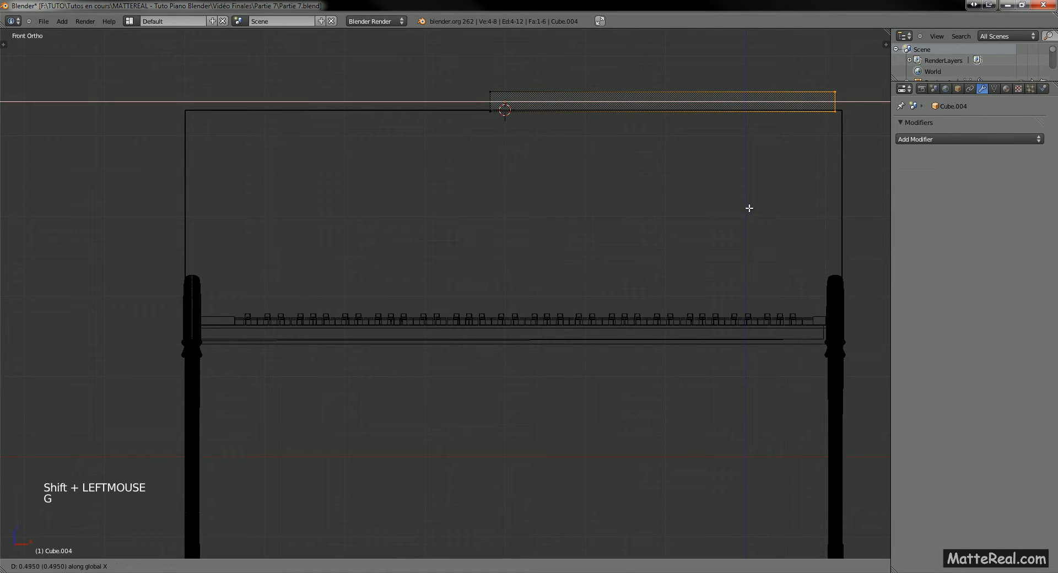
left_click(845, 208, "shift")
Move the new block's left-hand vertices along X to just past the body's left end, then restore solid object view
key("a")
key("b")
left_click_drag(466, 77, 503, 114)
key("g")
key("x")
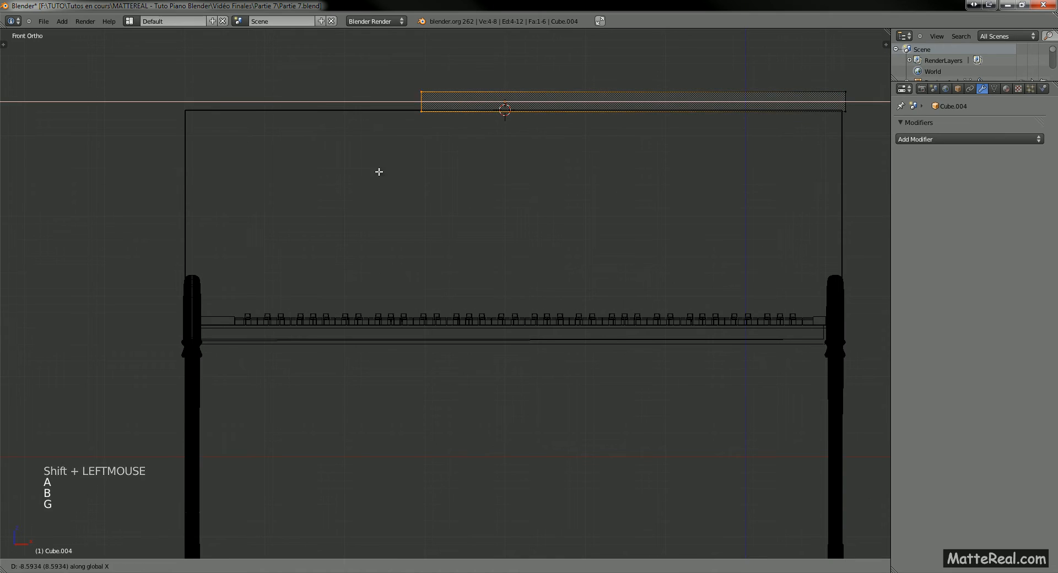
left_click(333, 166, "shift")
key("Tab")
key("z")
In top view, move the lid block forward along Y to line up with the body's front edge, then show wireframe
mouse_move(314, 180)
middle_mouse_down()
mouse_move(420, 212)
mouse_move(441, 272)
mouse_move(461, 229)
middle_mouse_up()
key("KP_7")
key("g")
key("y")
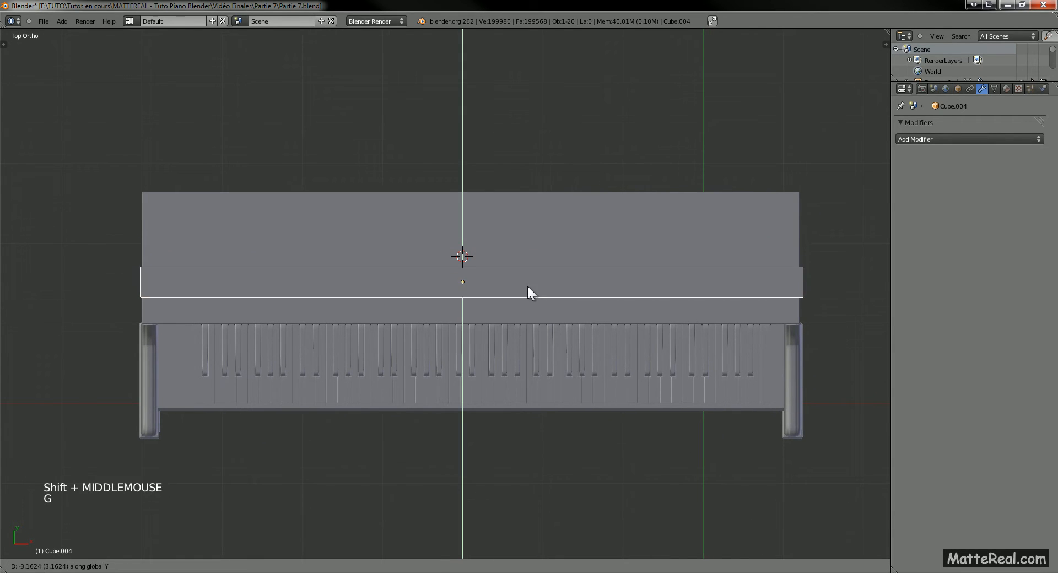
left_click(545, 344, "shift")
key("z")
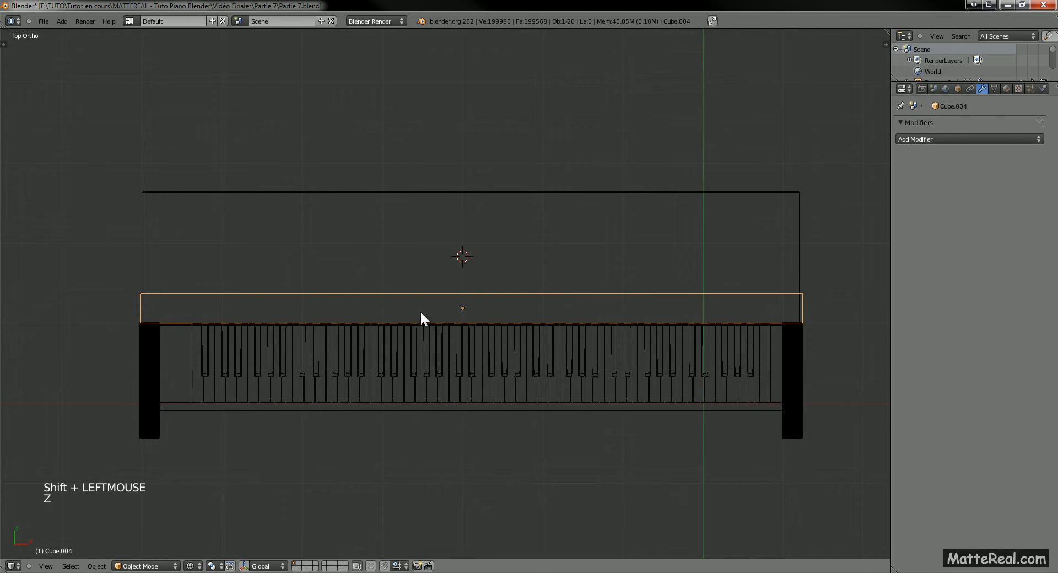
In top view, select the lid block's rear vertices and move them back along Y by about 3.86
key("Tab")
key("a")
key("a")
key("z")
key("z")
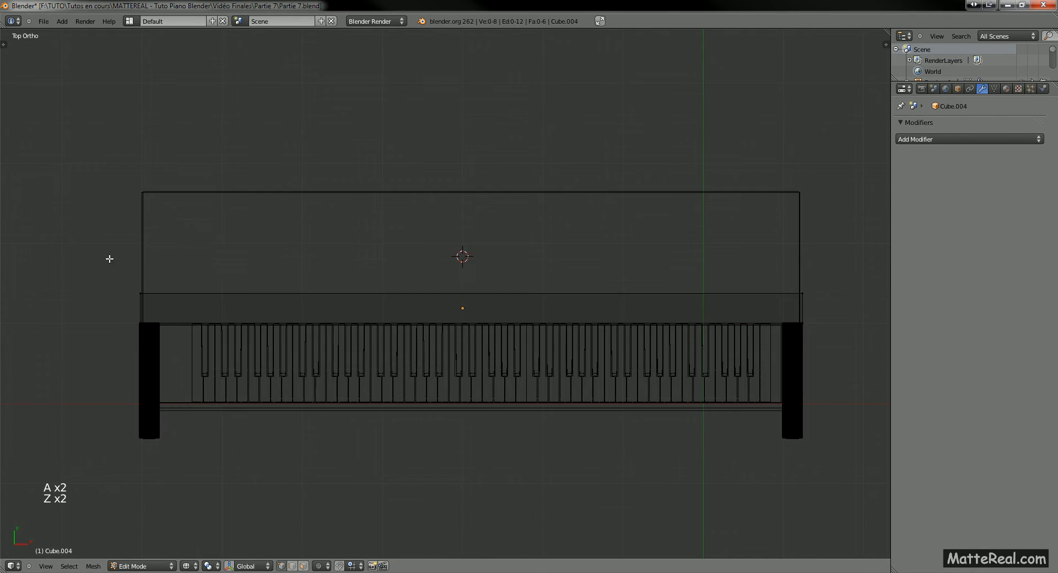
key("b")
left_click_drag(98, 246, 816, 294)
key("g")
key("z")
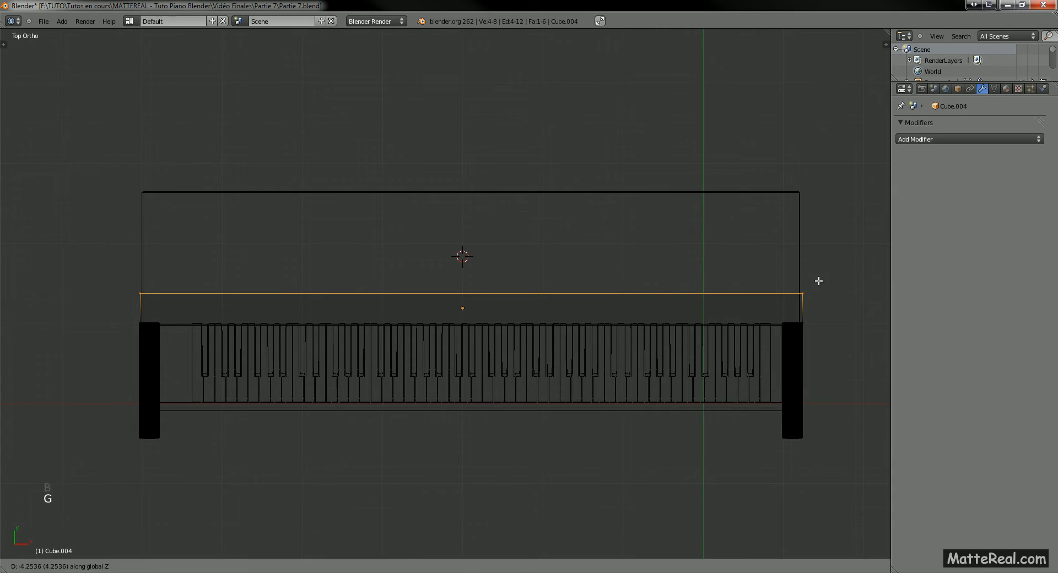
key("y")
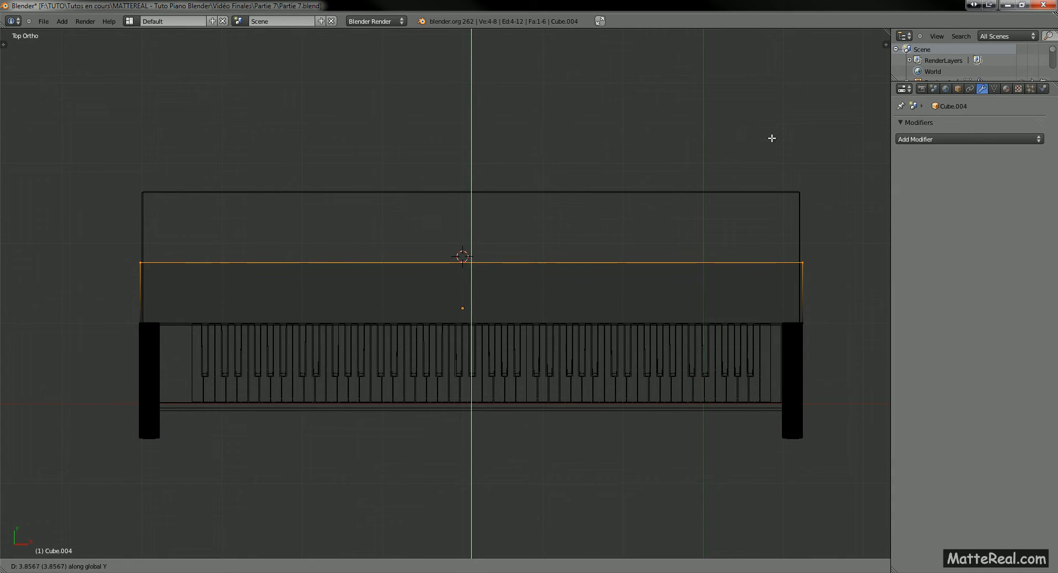
left_click(776, 135, "shift")
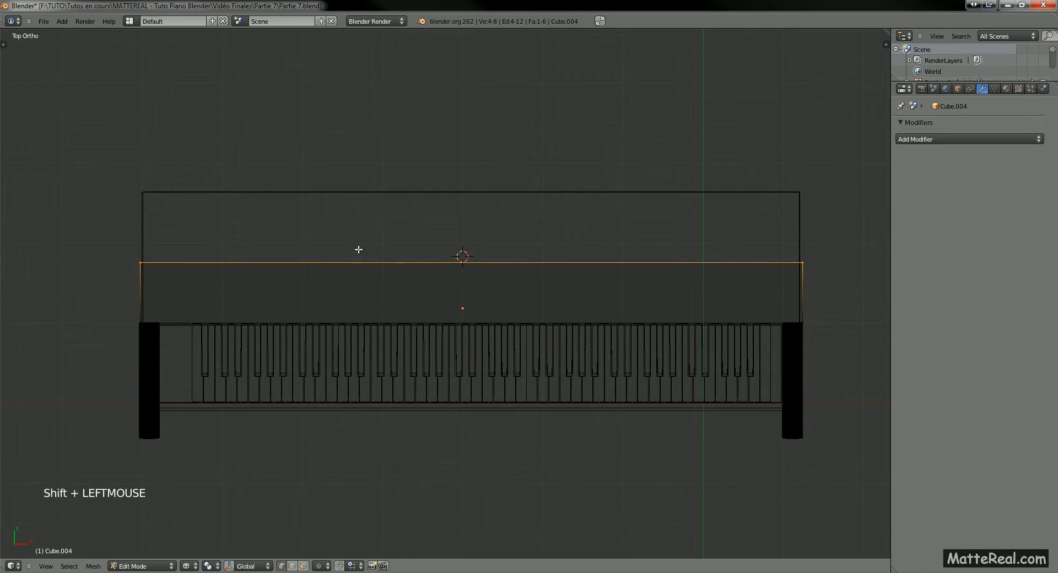
key("Tab")
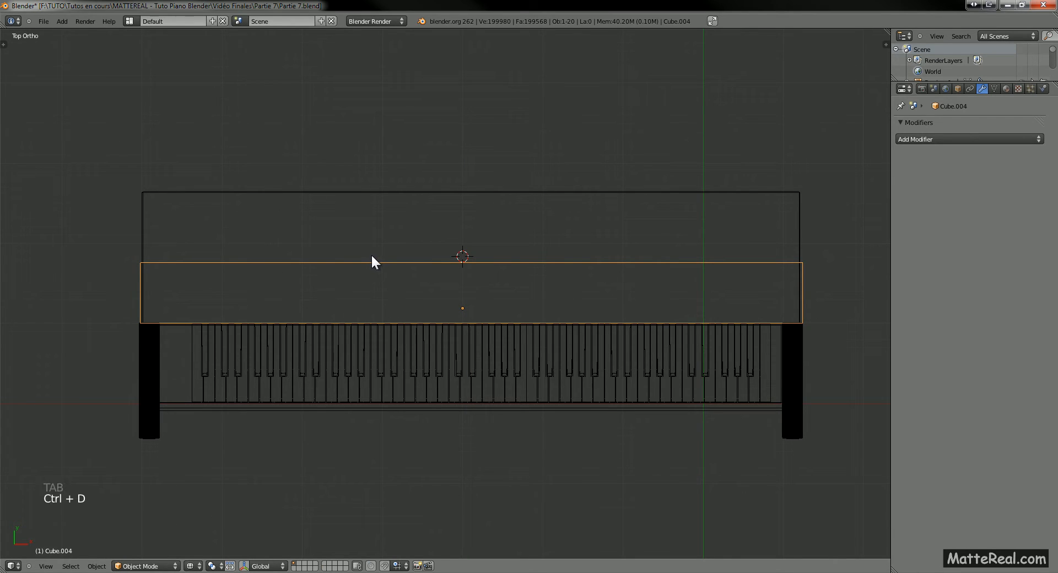
Try a duplicate of the lid block moved back along Y, then undo it while keeping the deepened original
key("shift+d")
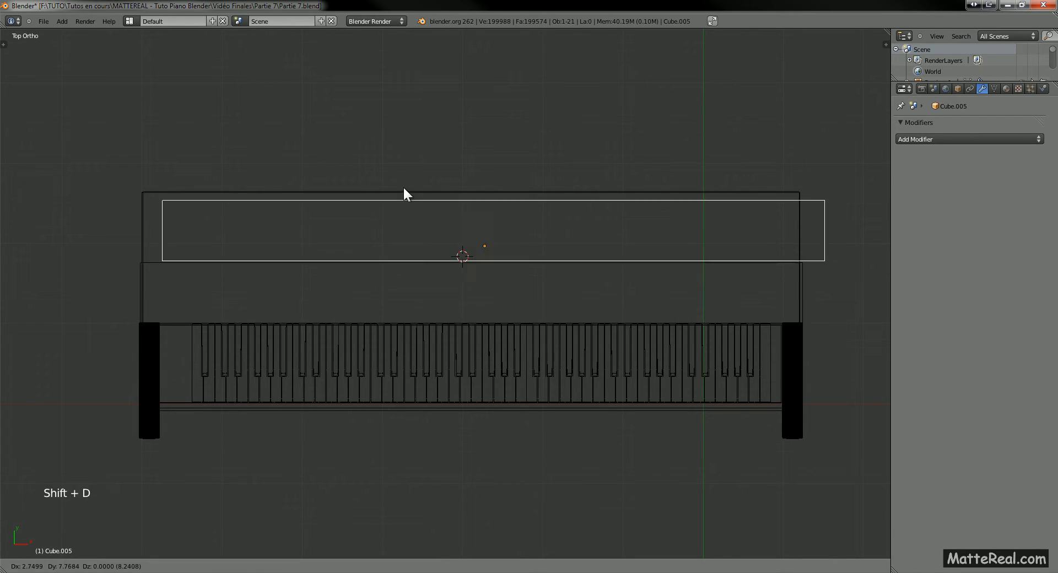
key("y")
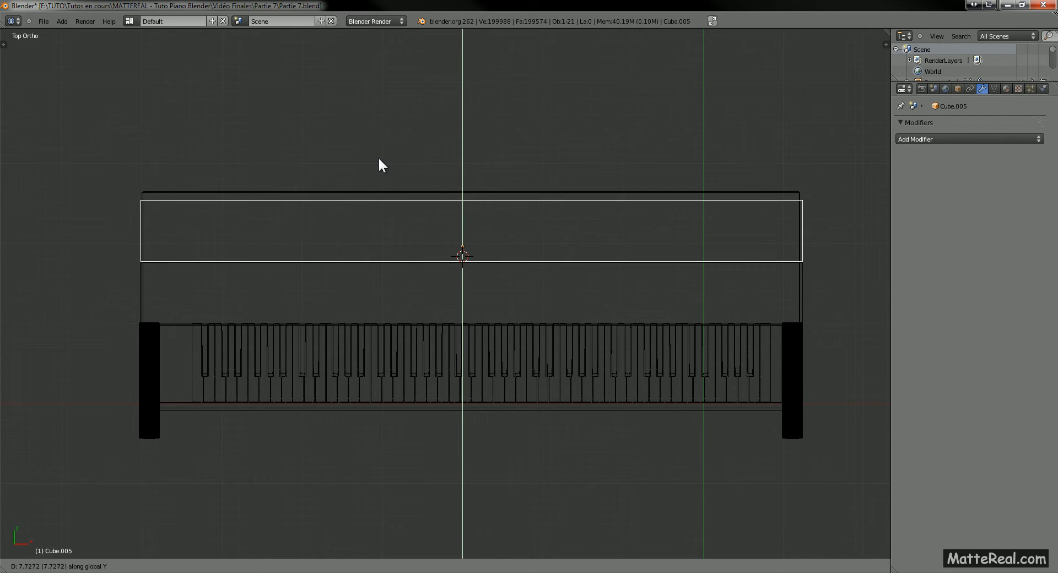
left_click(384, 164, "shift")
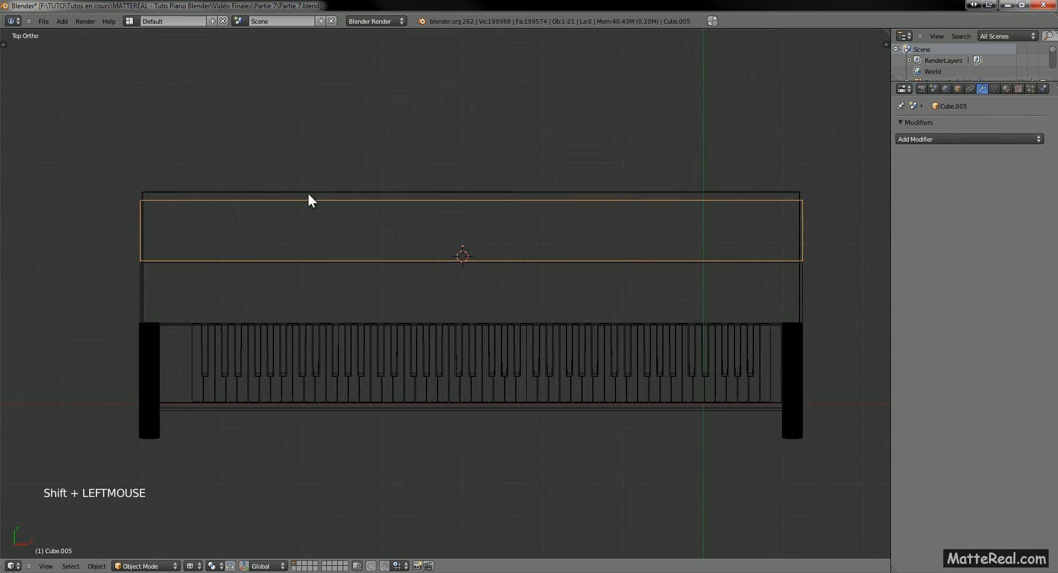
key("ctrl+z")
key("ctrl+z")
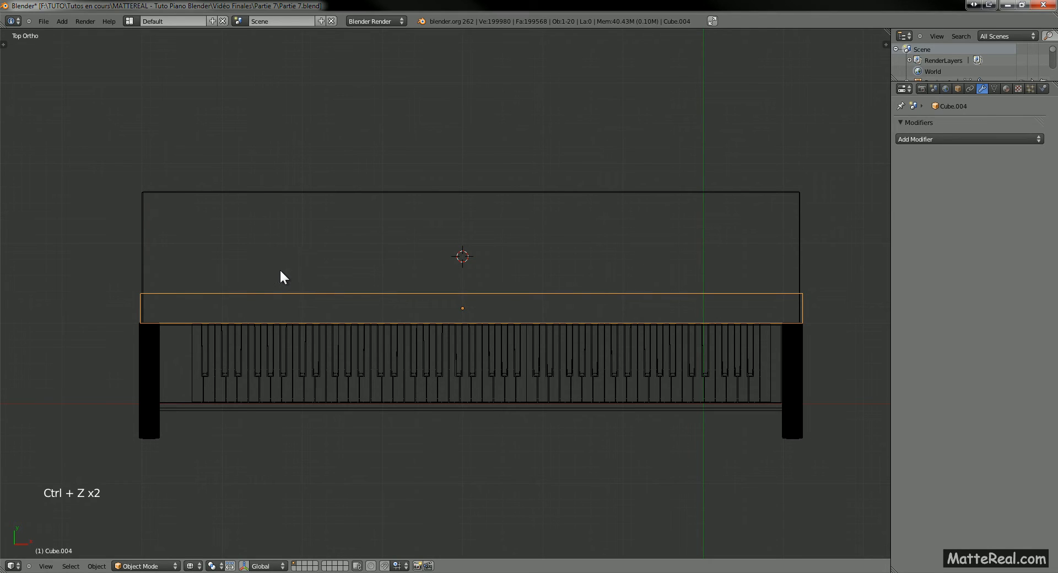
key("ctrl+shift+z")
Move the lid block's rear vertices slightly further back along Y to reach half of the body's depth
key("Tab")
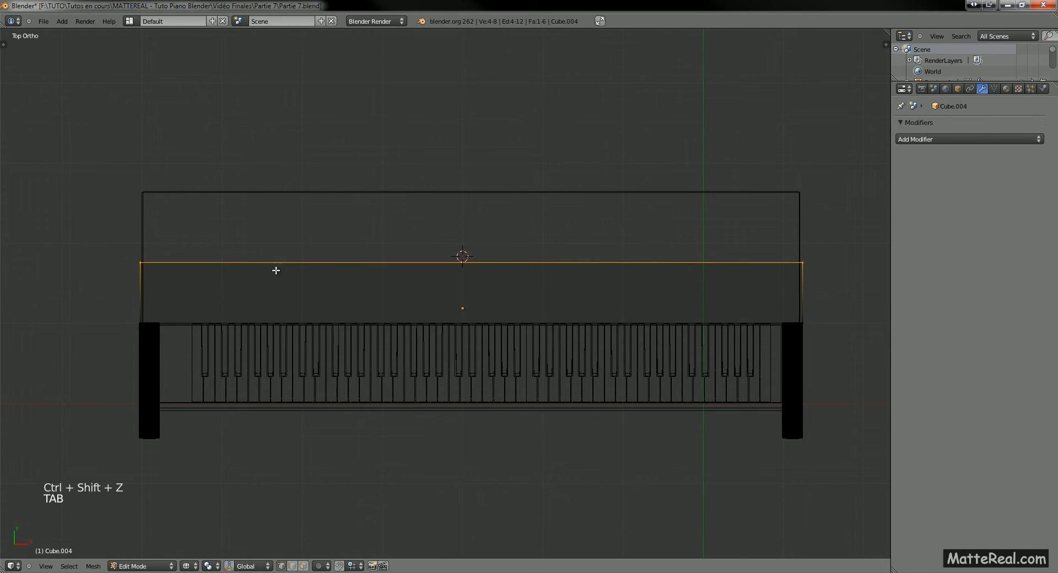
key("g")
key("y")
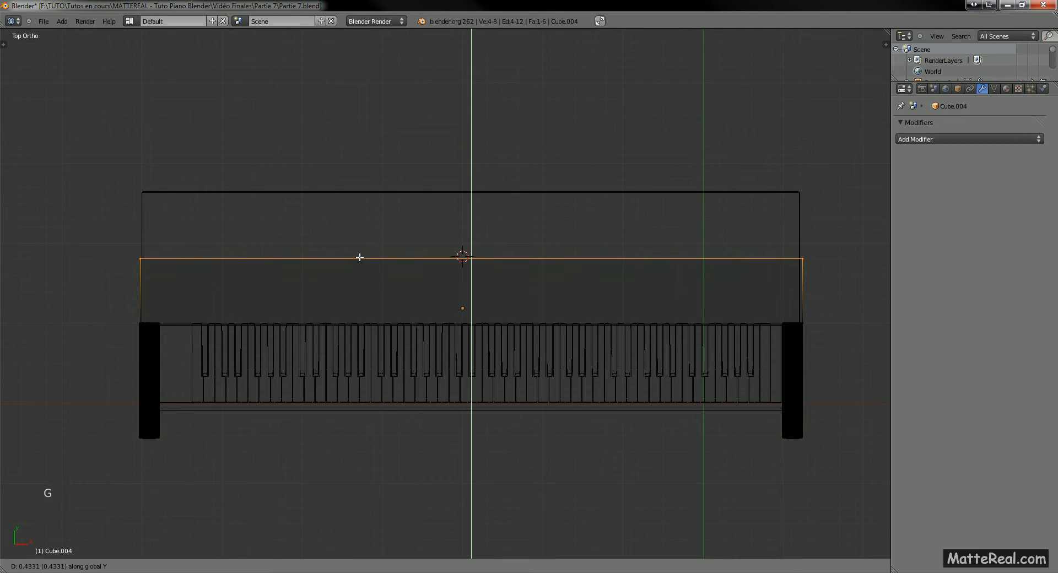
left_click(359, 257, "shift")
key("Tab")
Duplicate the lid block along Y over the body's rear half and select both blocks
key("shift+d")
key("y")
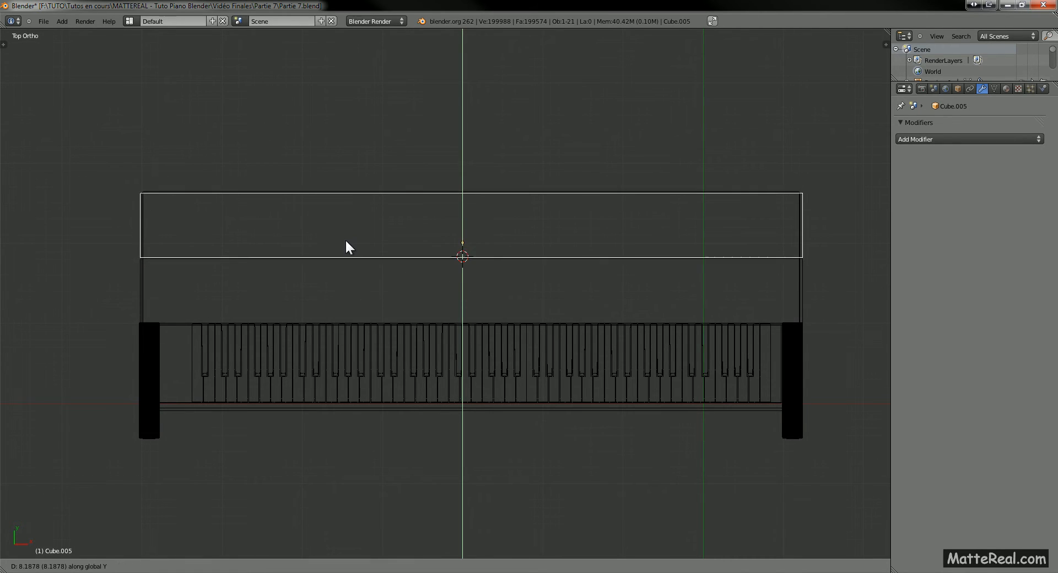
left_click(348, 243, "shift")
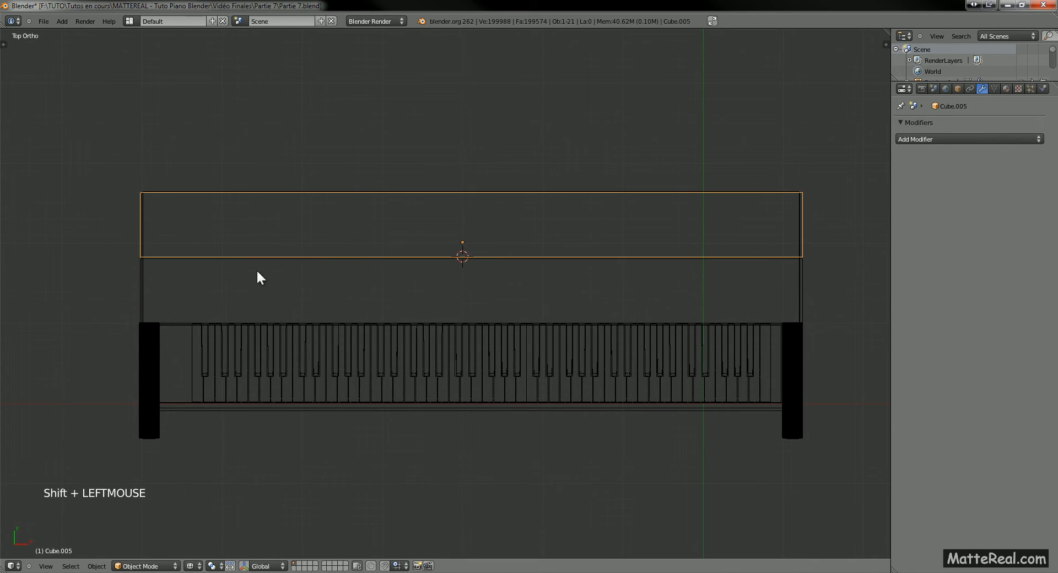
right_click(145, 278, "shift")
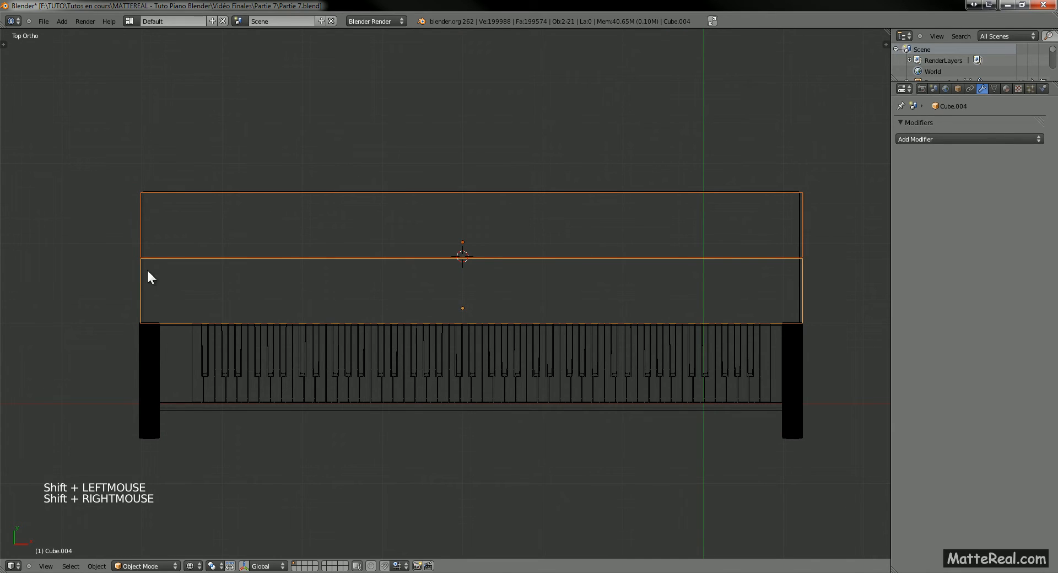
Try scaling the two lid blocks together, then undo back to the single front lid block
key("s")
right_click(387, 253)
key("s")
key("s")
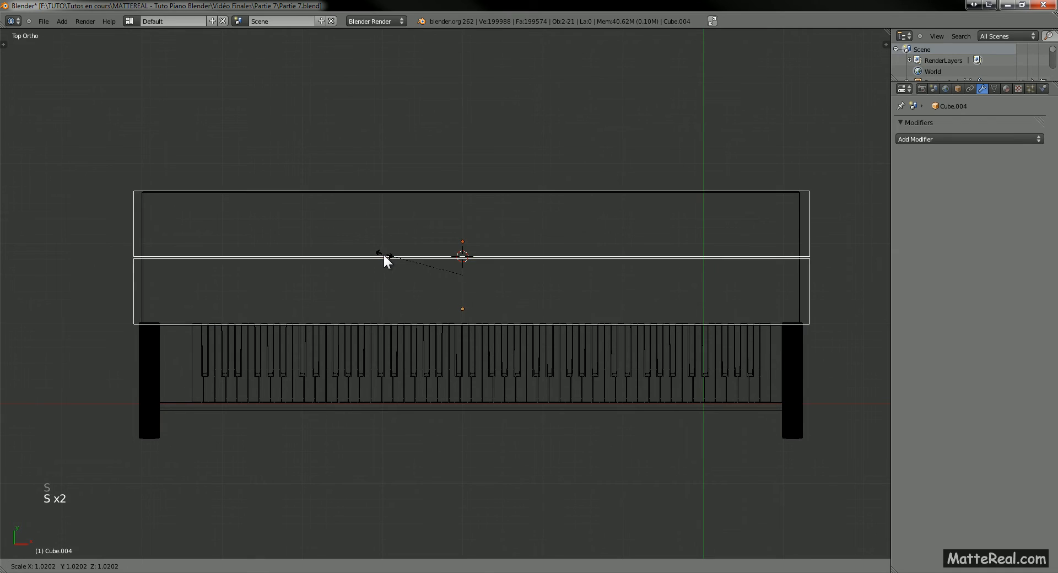
key("y")
right_click(354, 259)
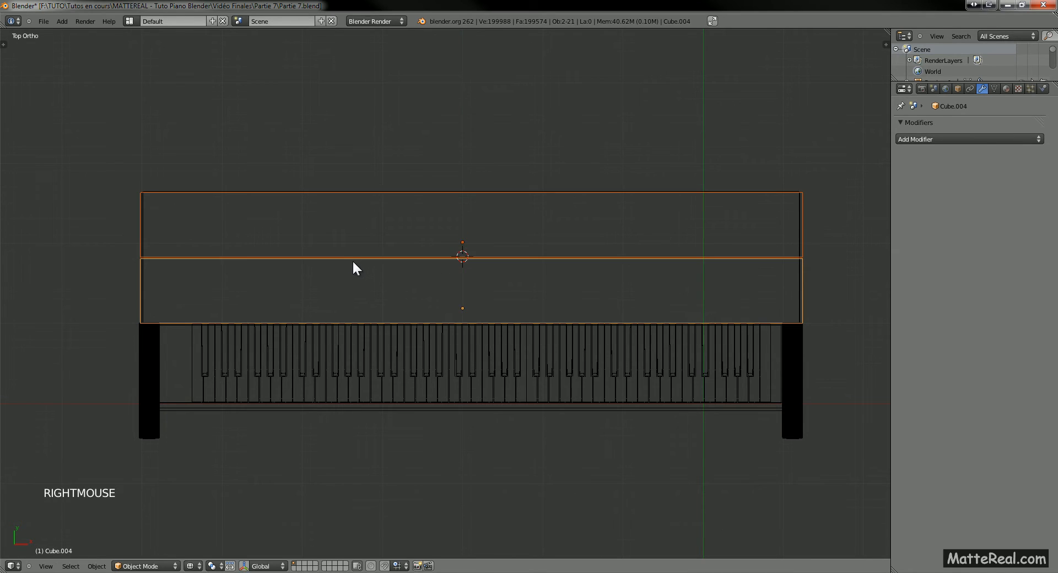
key("ctrl+z")
key("ctrl+z")
key("ctrl+z")
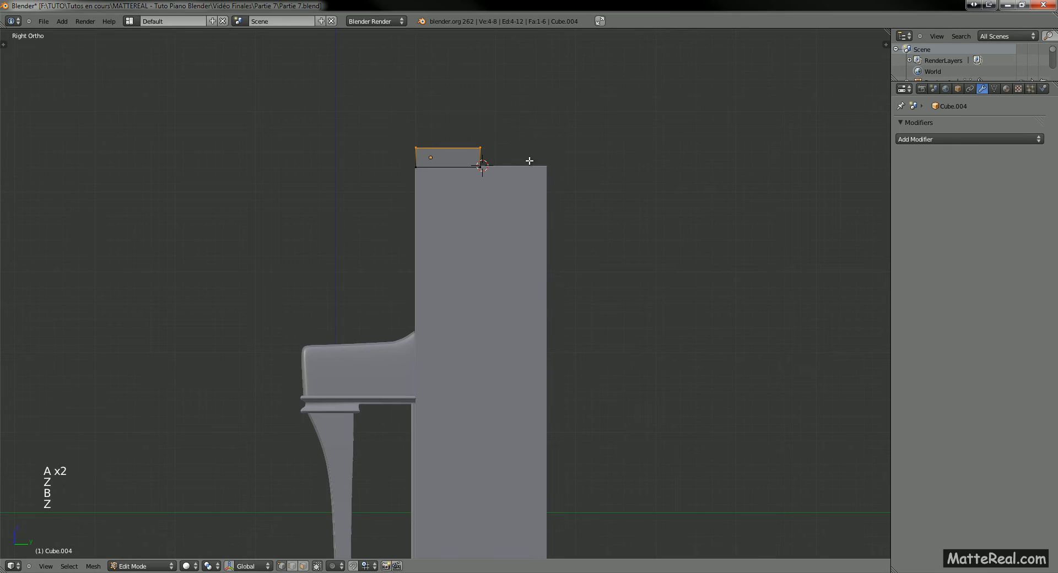
In right view, lower the lid block's top vertices along Z by about 0.8 to thin the lid
key("g")
key("z")
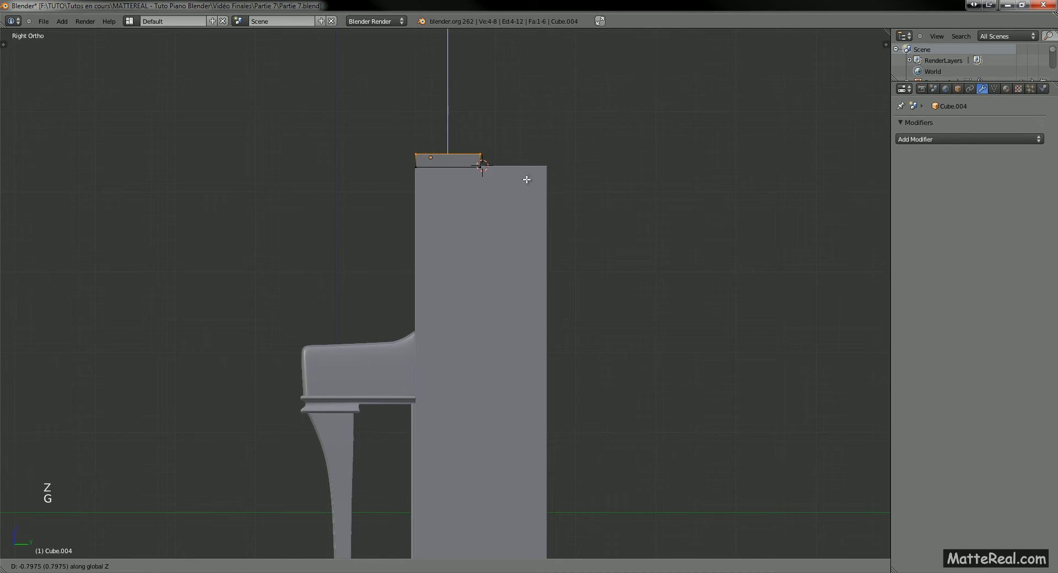
left_click(527, 178, "shift")
Move the lid block's front vertices along Y to just past the body's front face, then restore solid object view
key("a")
key("z")
key("b")
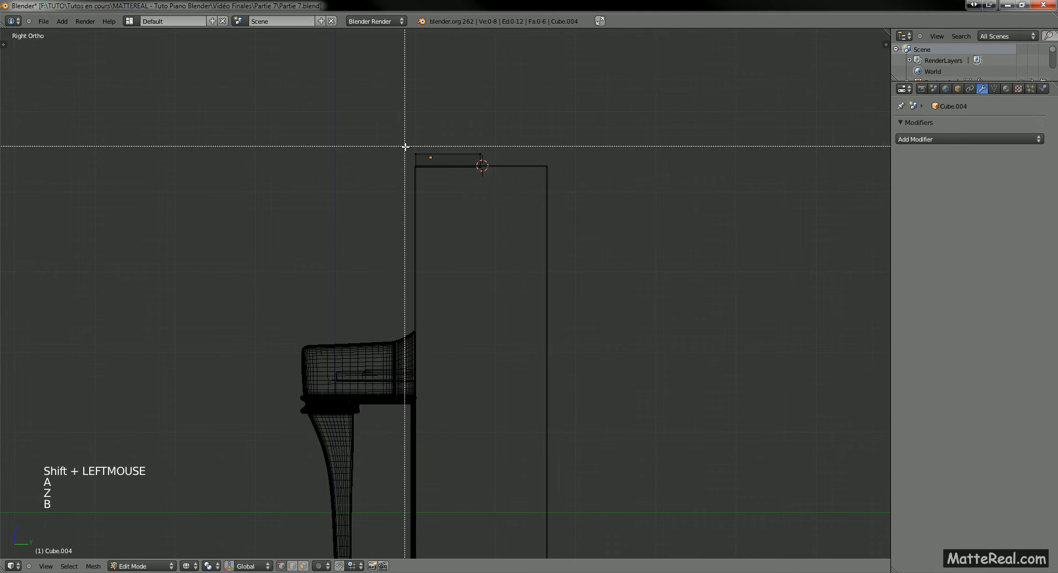
left_click_drag(404, 147, 439, 175)
key("g")
key("x")
key("y")
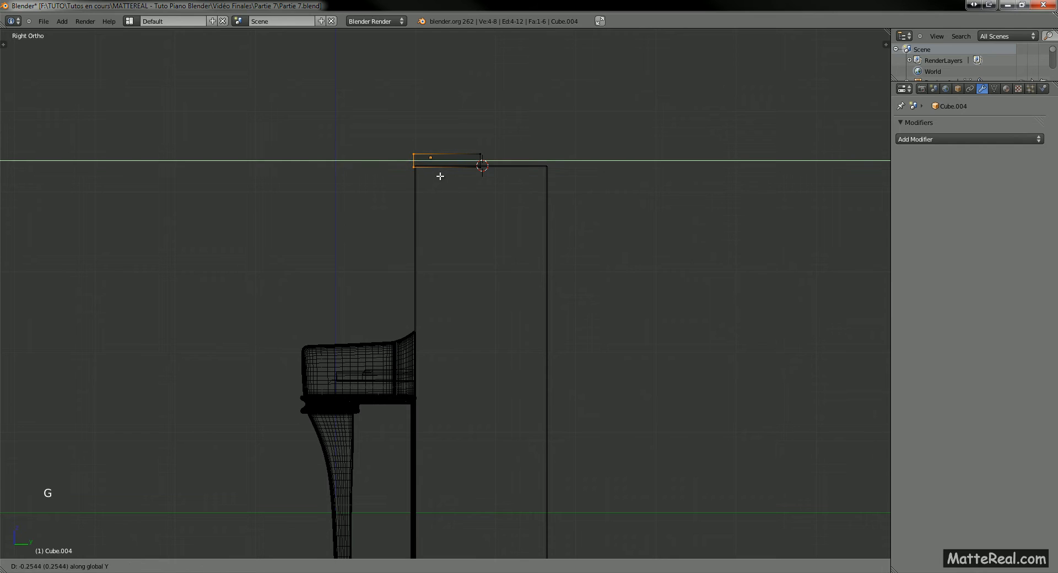
left_click(439, 177, "shift")
key("Tab")
key("z")
Add three evenly spaced horizontal loop cuts around the lid block's sides and clear the selection
mouse_move(431, 180)
middle_mouse_down()
mouse_move(524, 190)
mouse_move(459, 185)
mouse_move(480, 187)
mouse_move(349, 215)
mouse_move(448, 281)
mouse_move(480, 317)
mouse_move(330, 345)
mouse_move(378, 326)
mouse_move(283, 373)
mouse_move(441, 270)
middle_mouse_up()
key("Tab")
key("a")
key("ctrl+r")
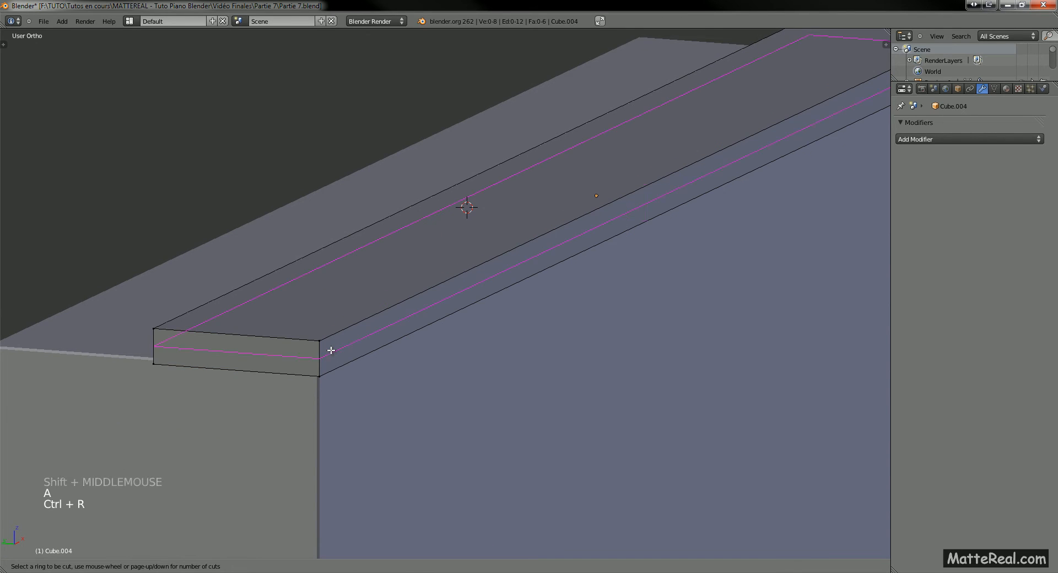
left_click(317, 362)
key("a")
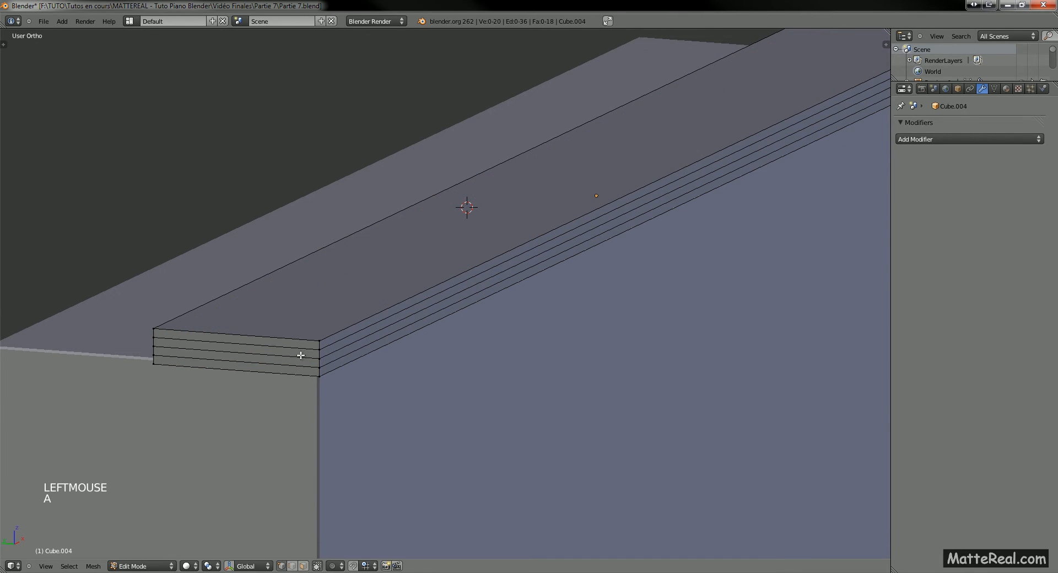
Select the middle of the three edge loops around the lid block and show it in front view
right_click(300, 359, "alt+shift")
key("KP_1")
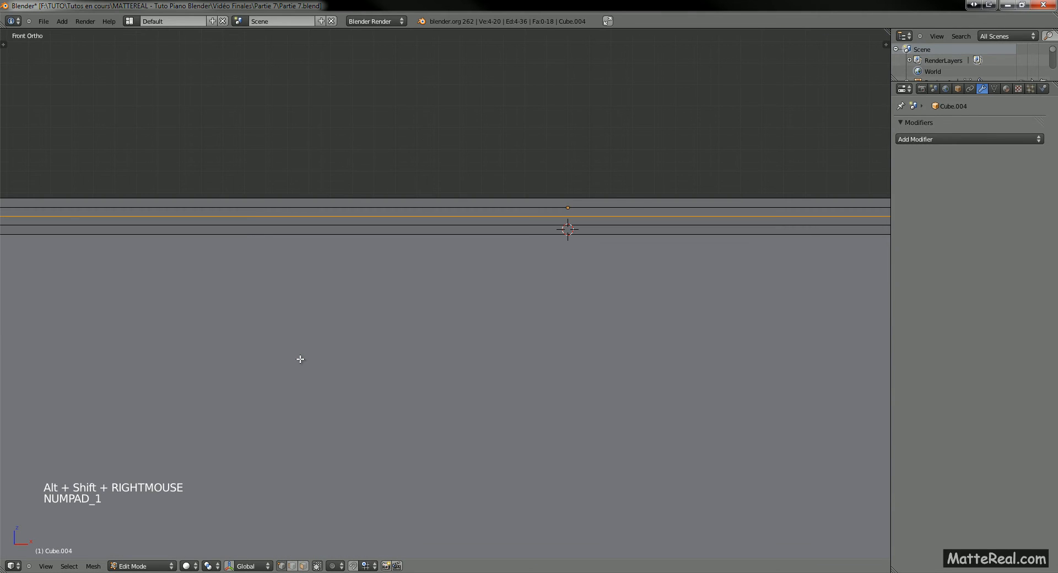
middle_click_drag(332, 233, 812, 208, "shift")
middle_click_drag(321, 263, 454, 355, "shift")
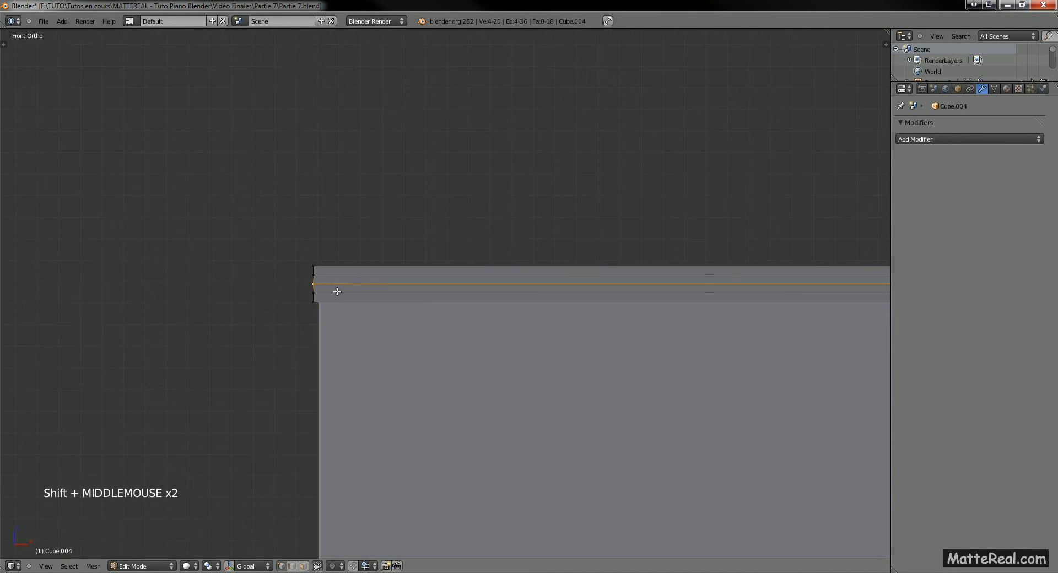
middle_click_drag(336, 290, 361, 278, "ctrl")
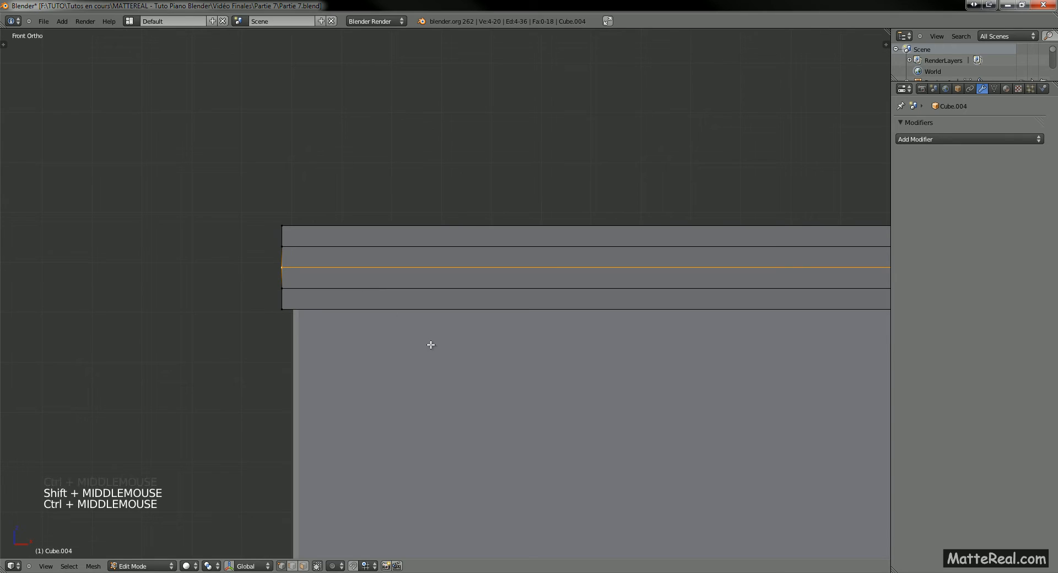
key("s")
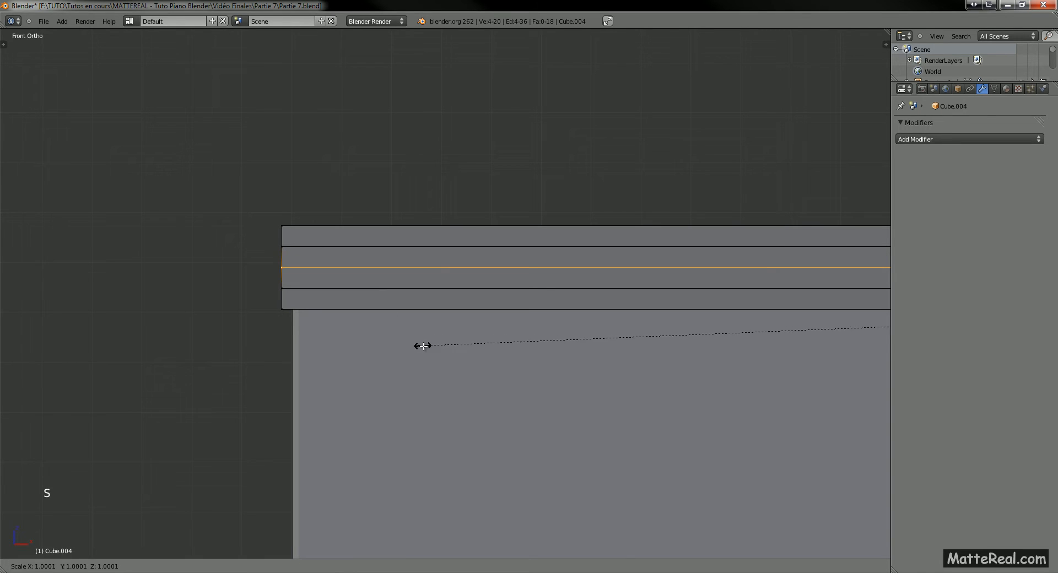
key("shift+z")
right_click(408, 331)
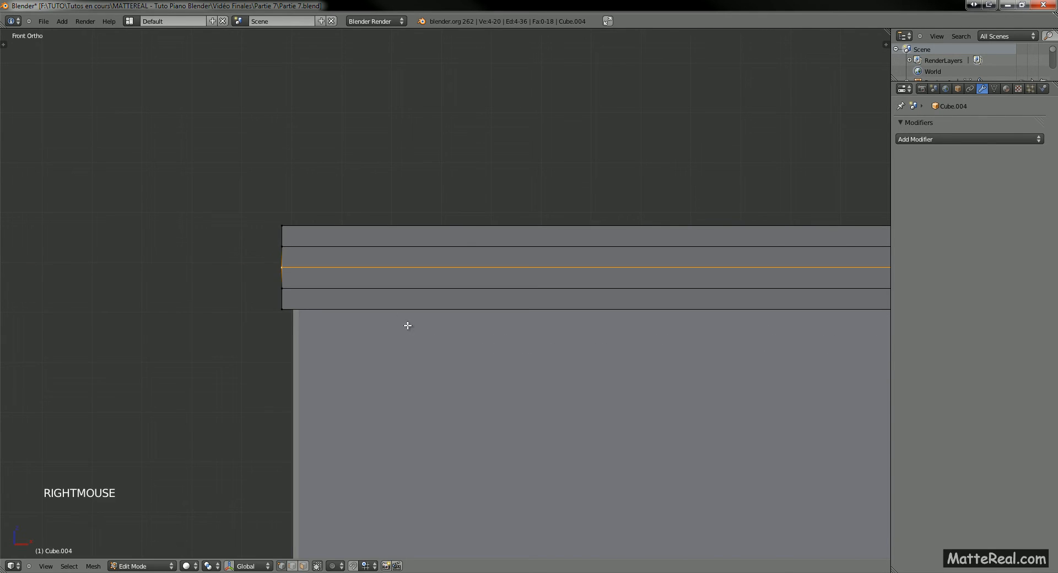
mouse_move(406, 326)
middle_mouse_down()
mouse_move(445, 345)
mouse_move(409, 309)
middle_mouse_up()
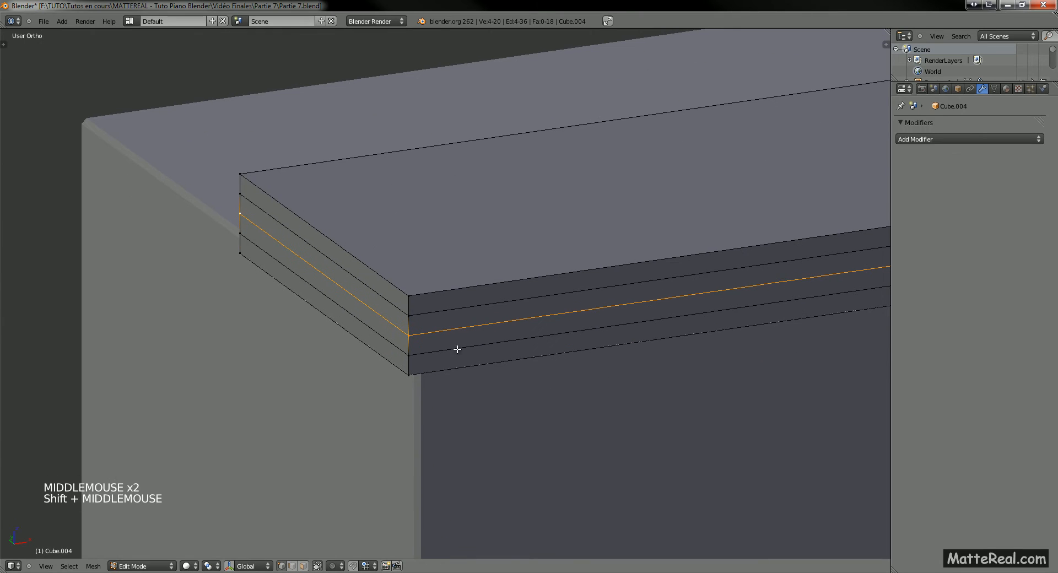
key("s")
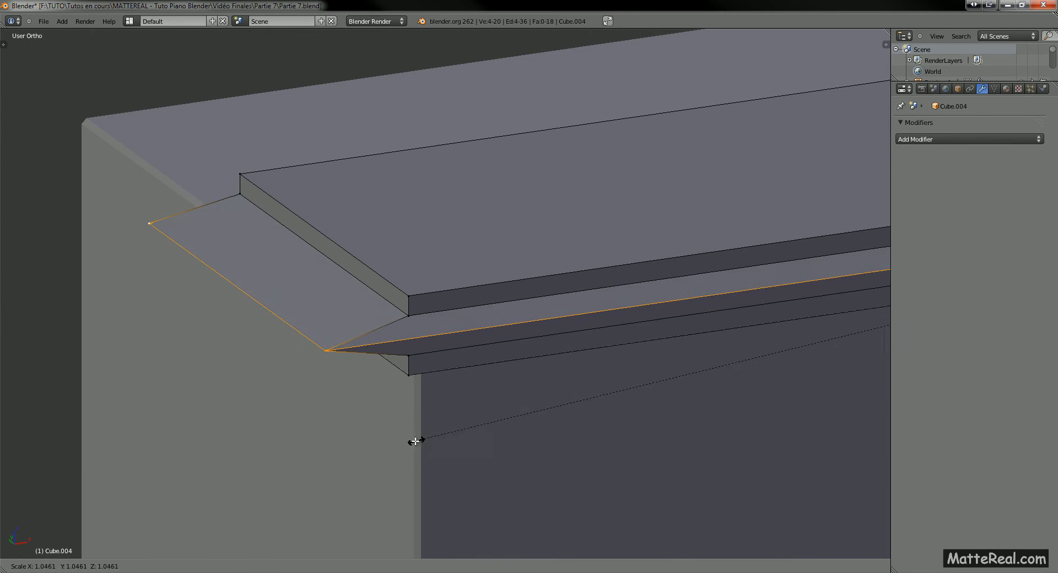
right_click(432, 384)
Scale the lid's middle edge loop outward with Z locked, to a factor of about 1.0045
middle_click_drag(437, 373, 350, 338)
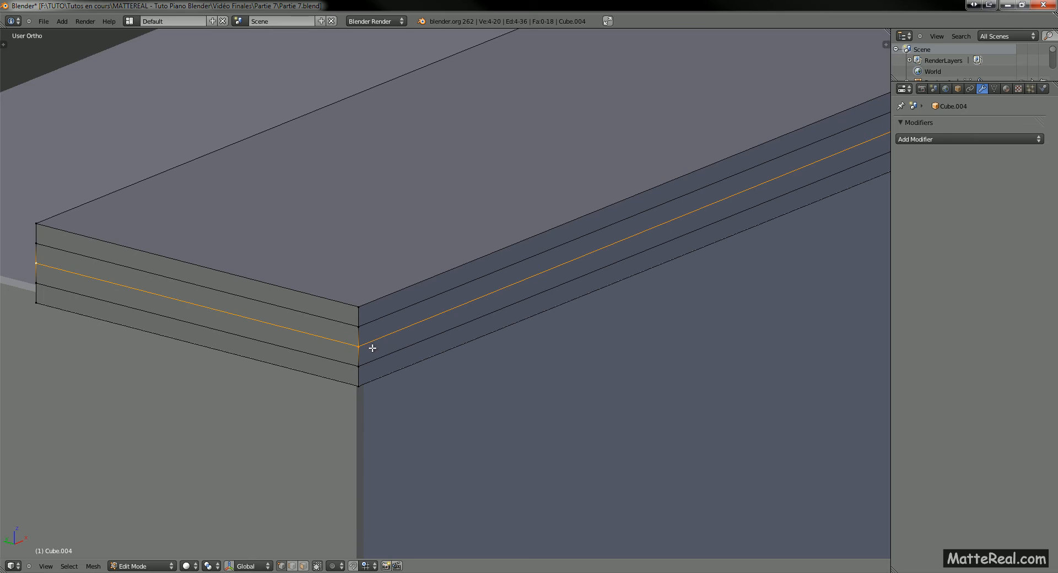
middle_click_drag(372, 348, 468, 309, "ctrl")
middle_click_drag(469, 309, 386, 320, "ctrl")
key("s")
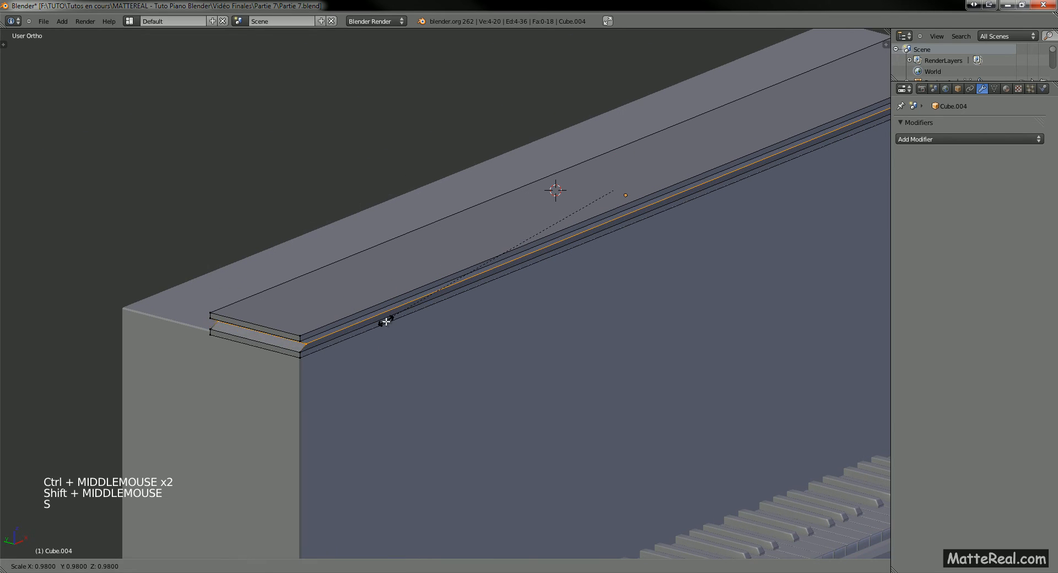
key("shift+z")
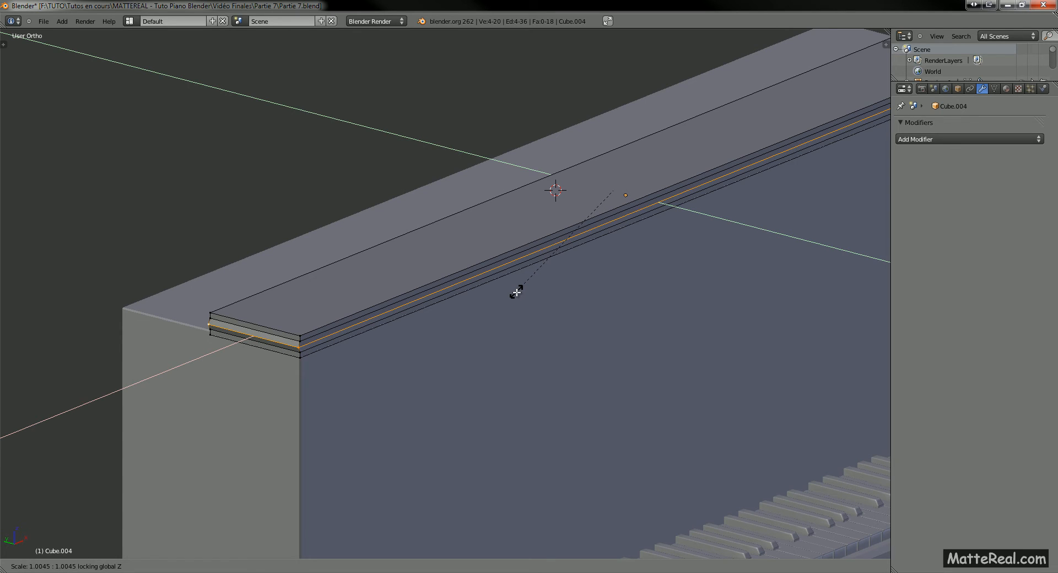
left_click(519, 291, "shift")
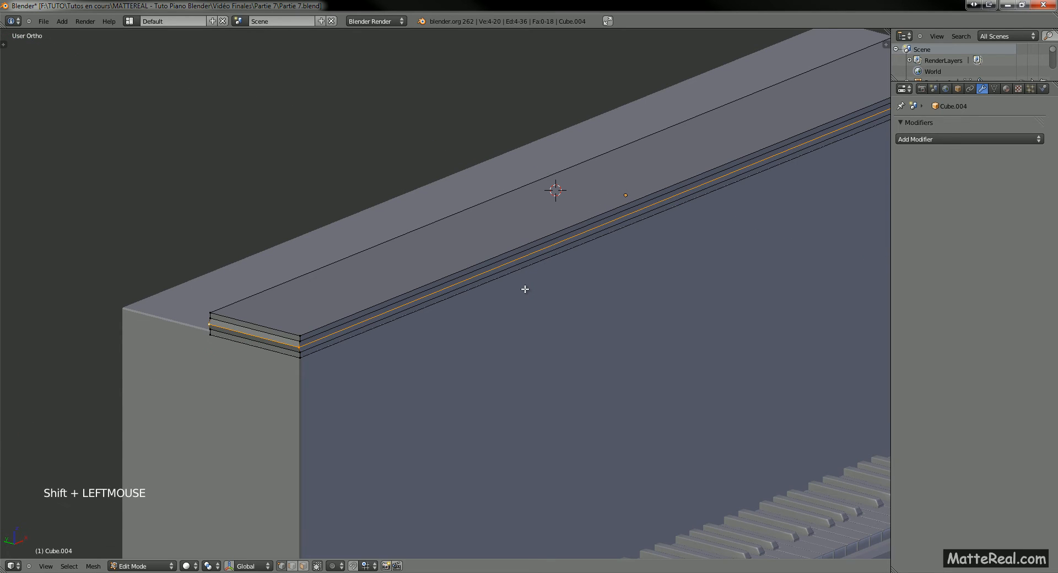
In front view, scale the middle edge loop a little further outward with Z locked to bulge the lid's edge
key("KP_1")
middle_click_drag(150, 268, 415, 324, "shift")
key("s")
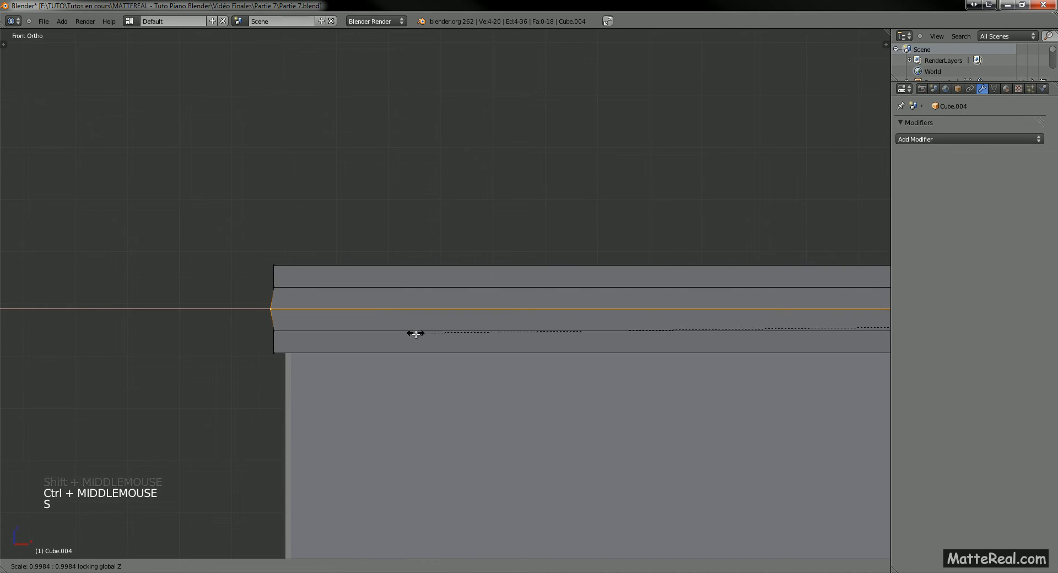
left_click(415, 341)
Scale the two edge loops above and below the lid's middle loop outward with Z locked, to about 1.002
key("s")
key("shift+z")
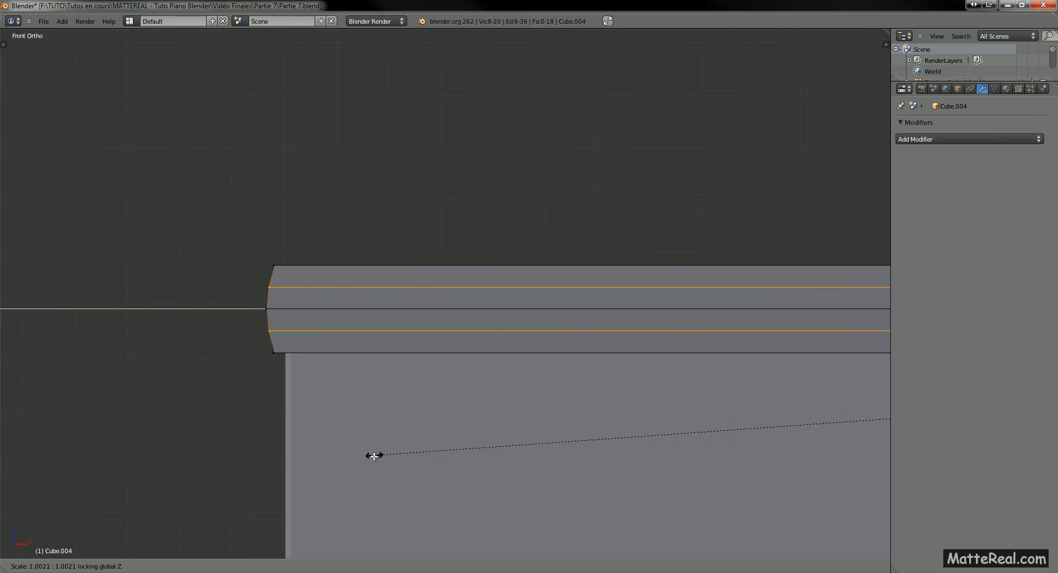
left_click(360, 440, "shift")
Scale the lid's middle edge loop slightly further outward, and select the two loops directly above and below it
key("a")
right_click(281, 309, "alt+shift")
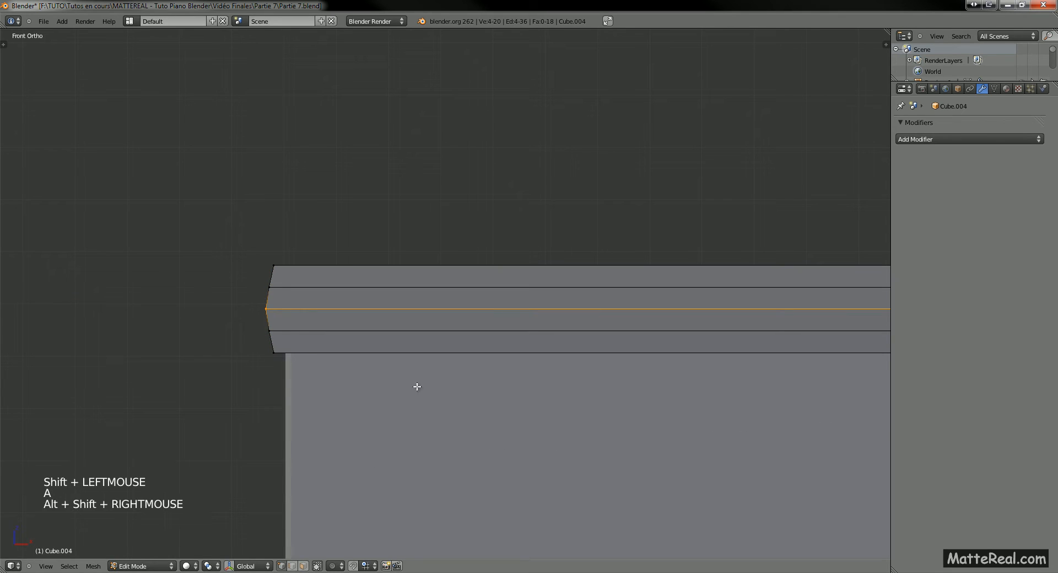
key("s")
left_click(369, 367, "shift")
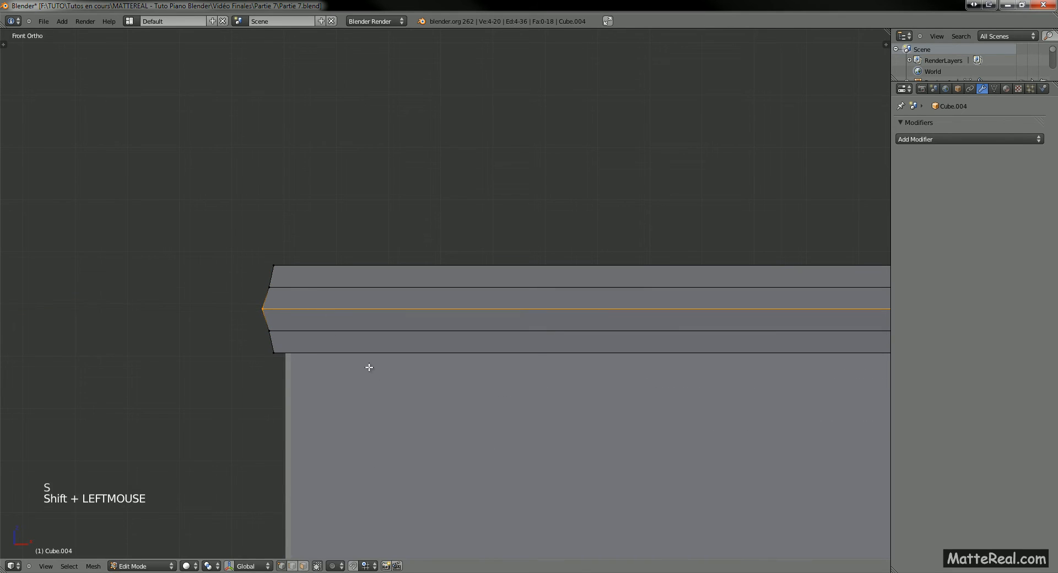
key("a")
right_click(309, 287, "alt+shift")
right_click(307, 331, "alt+shift")
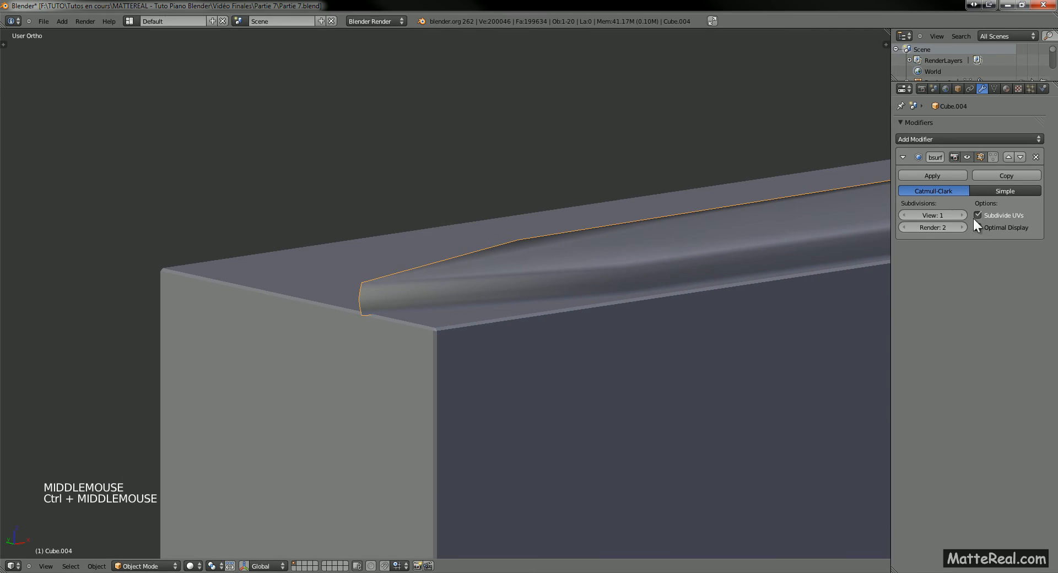
Raise the viewport subdivision level of the lid's Subdivision Surface modifier to 3
left_click(964, 215)
middle_click_drag(592, 282, 458, 300, "shift")
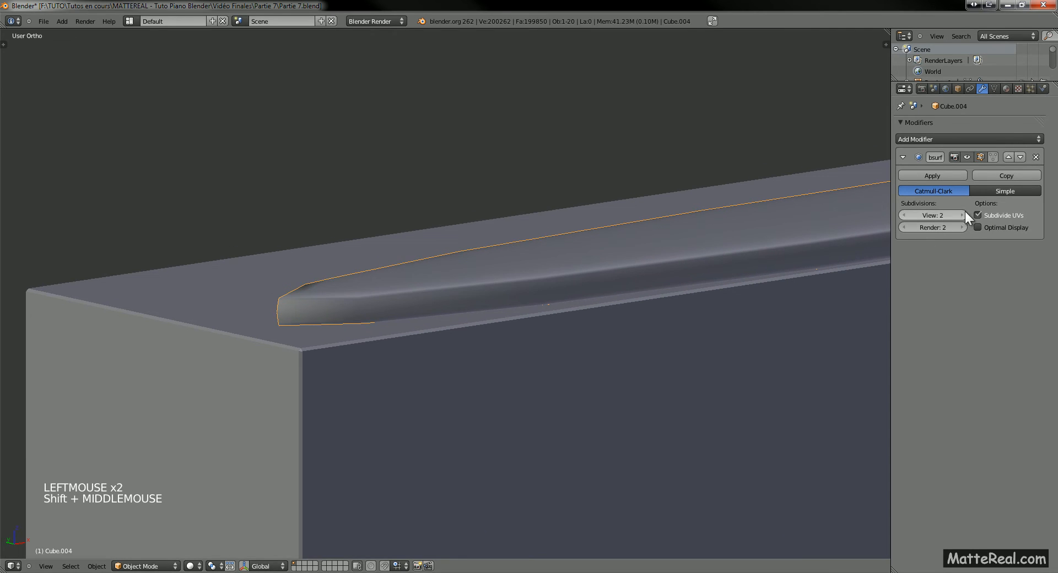
left_click(963, 215)
mouse_move(619, 295)
middle_mouse_down("shift")
mouse_move(515, 330)
mouse_move(621, 300)
middle_mouse_up("shift")
middle_click_drag(621, 301, 471, 348, "shift")
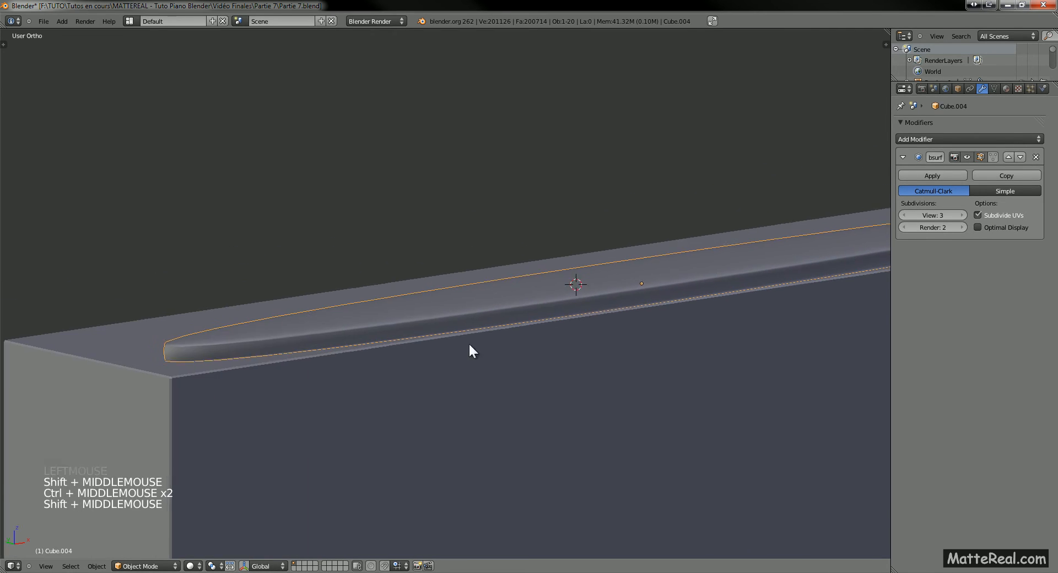
Add two loop cuts across the lid's length and scale them apart along X to sit near its two ends
key("Tab")
scroll(576, 305, "down", 3)
key("a")
key("s")
key("x")
left_click(179, 352)
key("a")
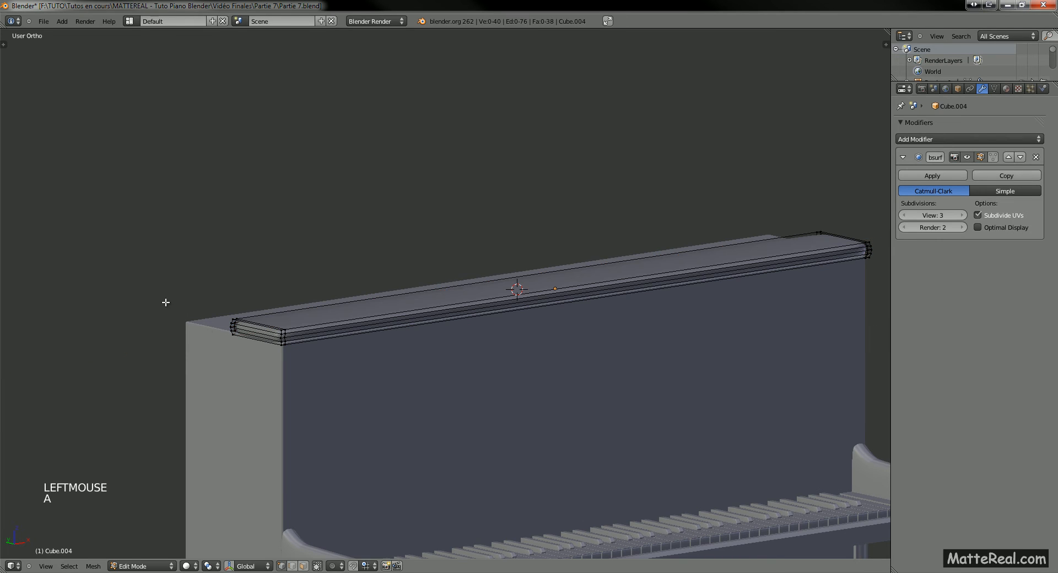
Add two lengthwise loop cuts to the lid and scale them apart along Y toward its front and back edges
middle_click_drag(165, 300, 347, 373)
key("ctrl+r")
left_click(350, 386)
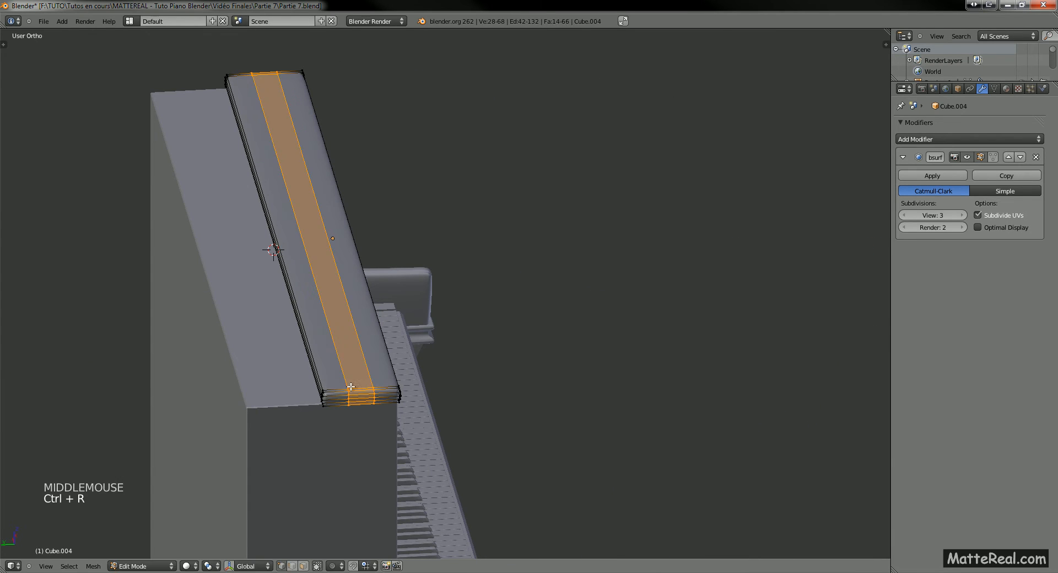
key("s")
key("y")
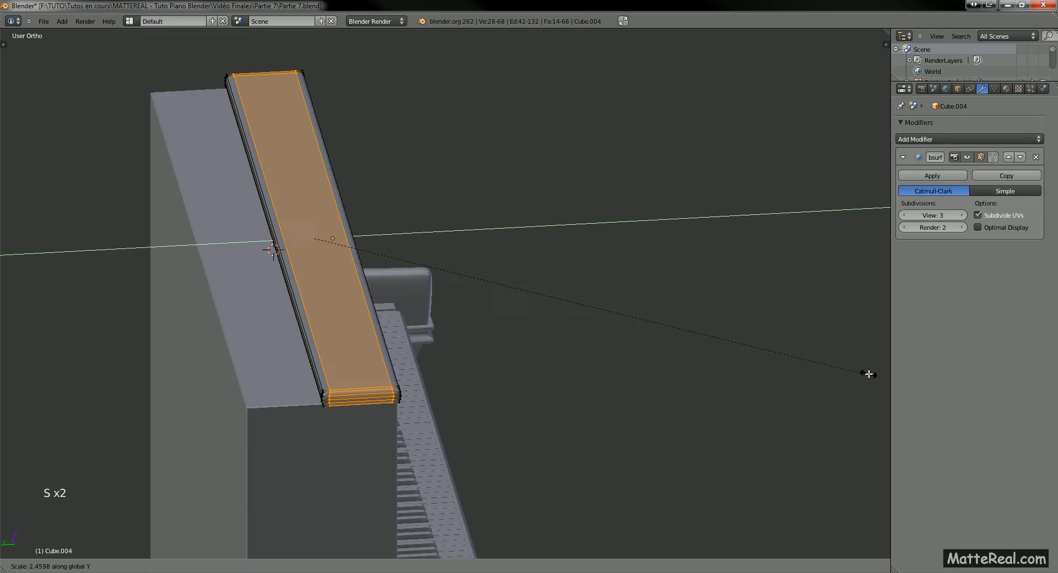
left_click(809, 377)
key("a")
key("ctrl+r")
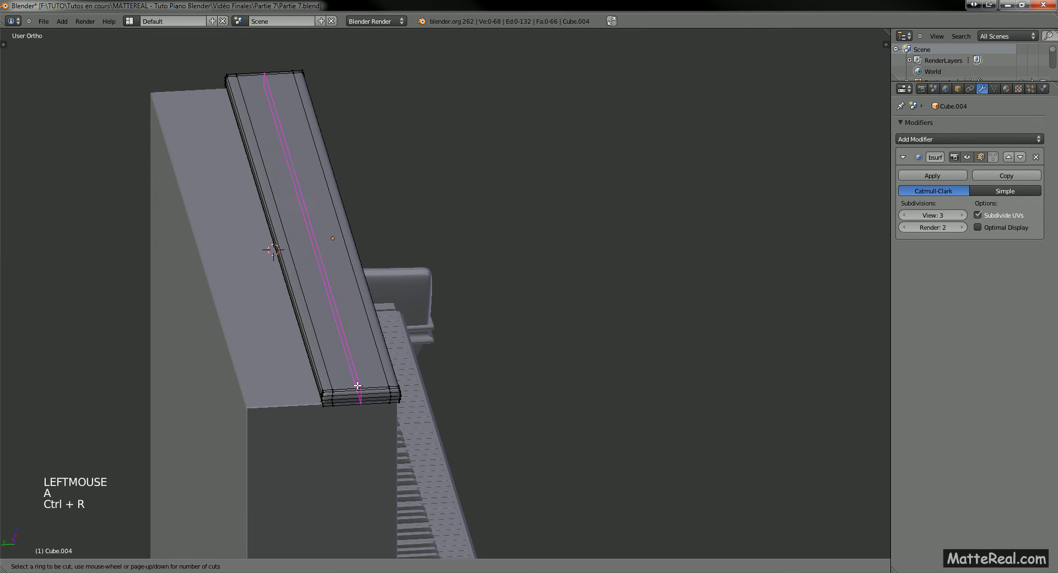
left_click(356, 382)
right_click(359, 376)
key("ctrl+z")
key("a")
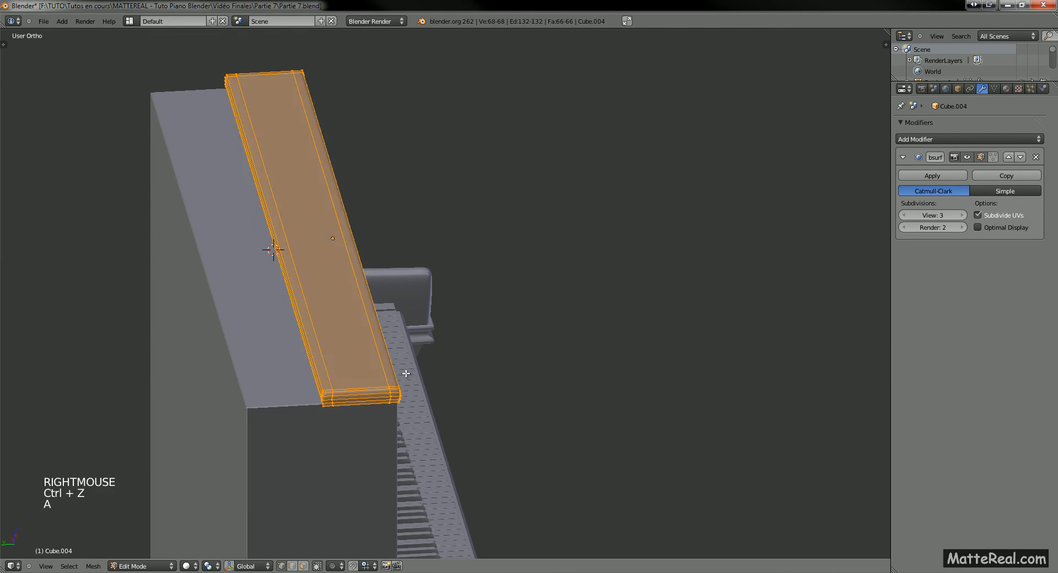
Examine the smoothed lid's rounded end and its overhang over the piano body in front view
key("Tab")
middle_click_drag(385, 382, 295, 345)
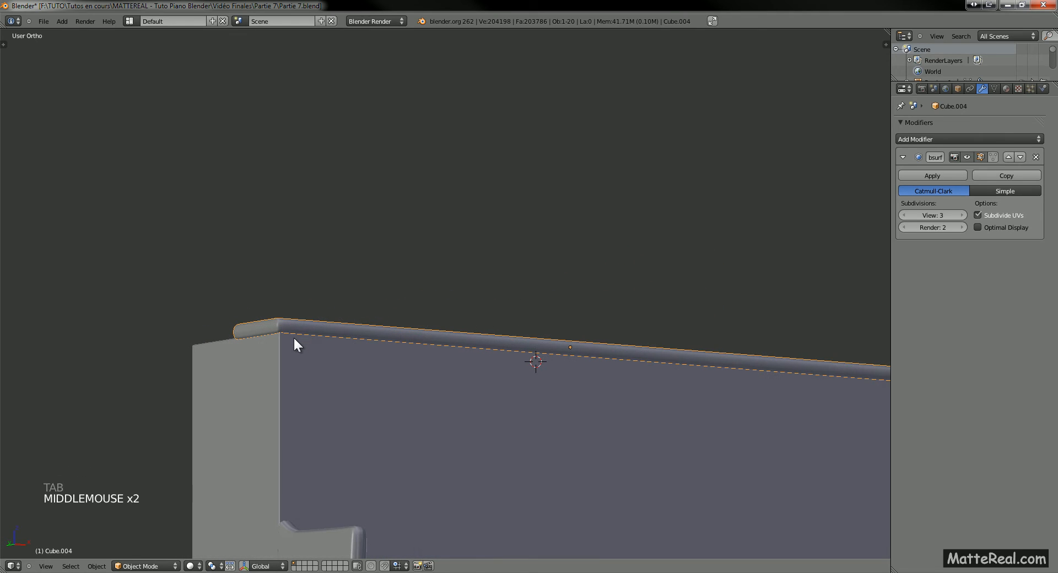
key("KP_1")
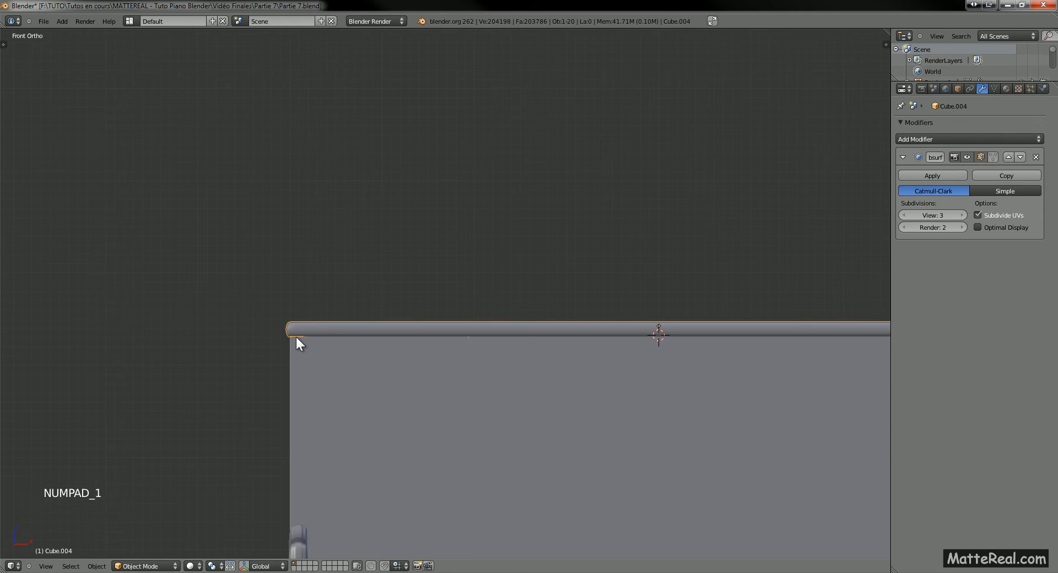
middle_click_drag(282, 316, 444, 274, "ctrl")
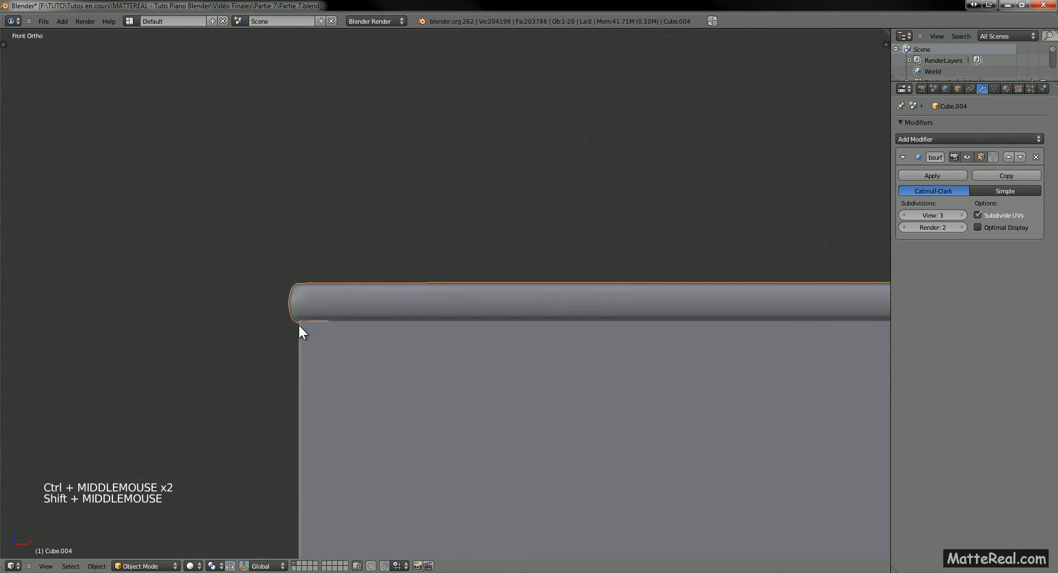
key("Tab")
middle_click_drag(300, 331, 268, 352, "ctrl")
key("a")
key("a")
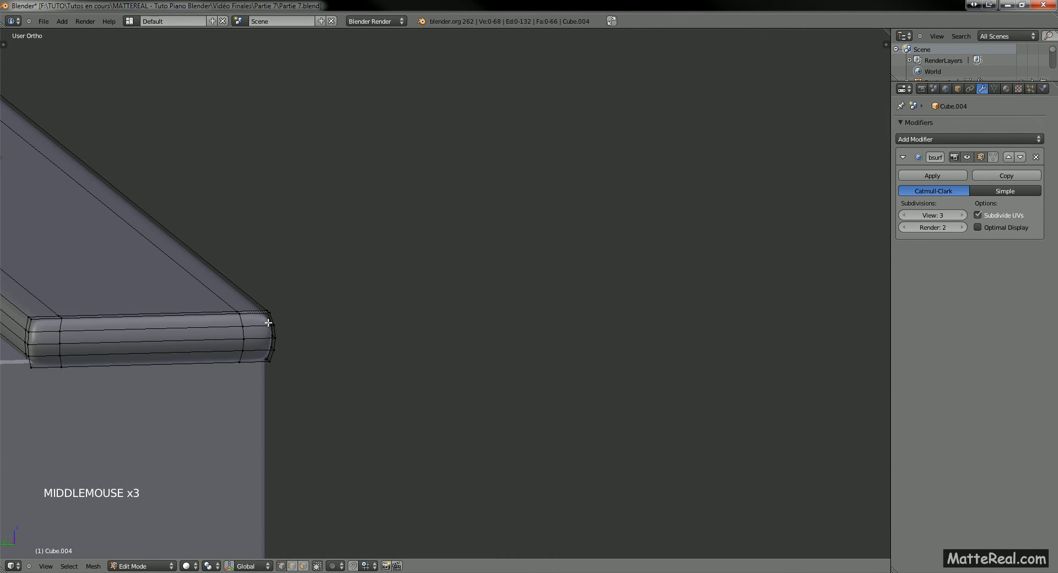
In right view, box-select the lid's rear edge vertices and flatten them by scaling to 0 along Y
key("KP_3")
middle_click_drag(613, 242, 453, 259, "shift")
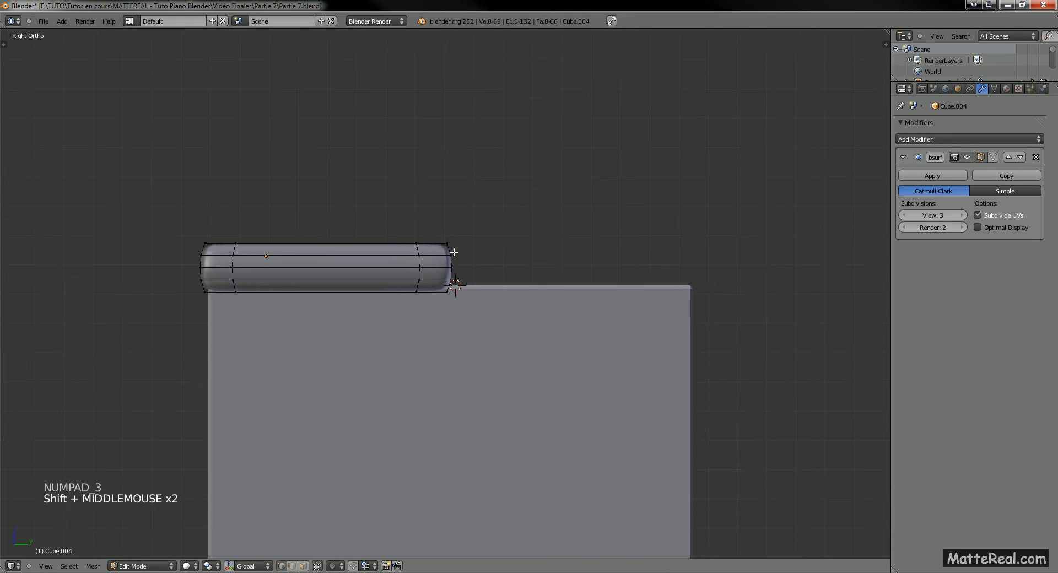
key("z")
key("b")
left_click_drag(436, 229, 555, 286)
key("z")
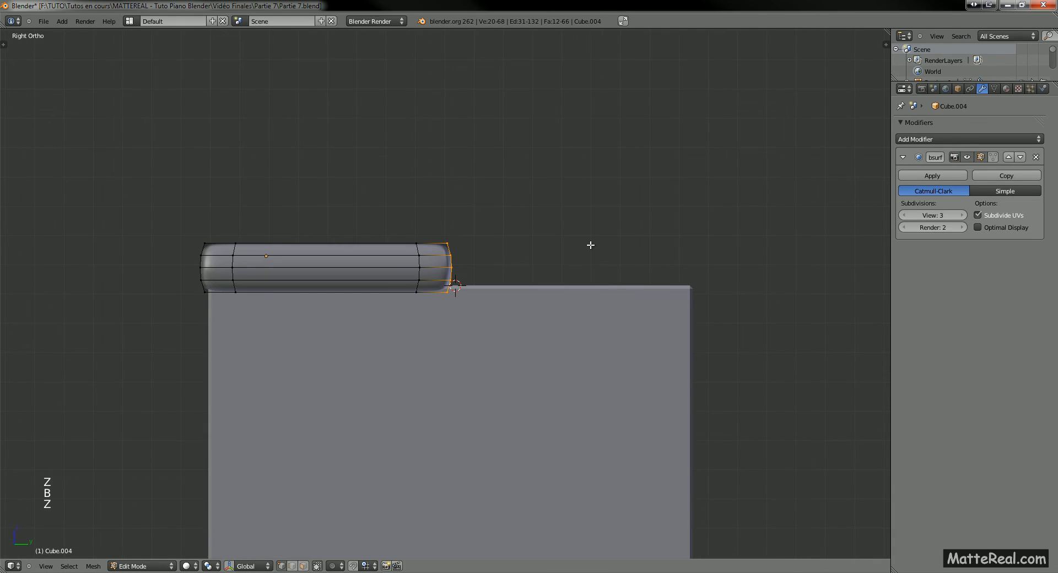
key("s")
key("y")
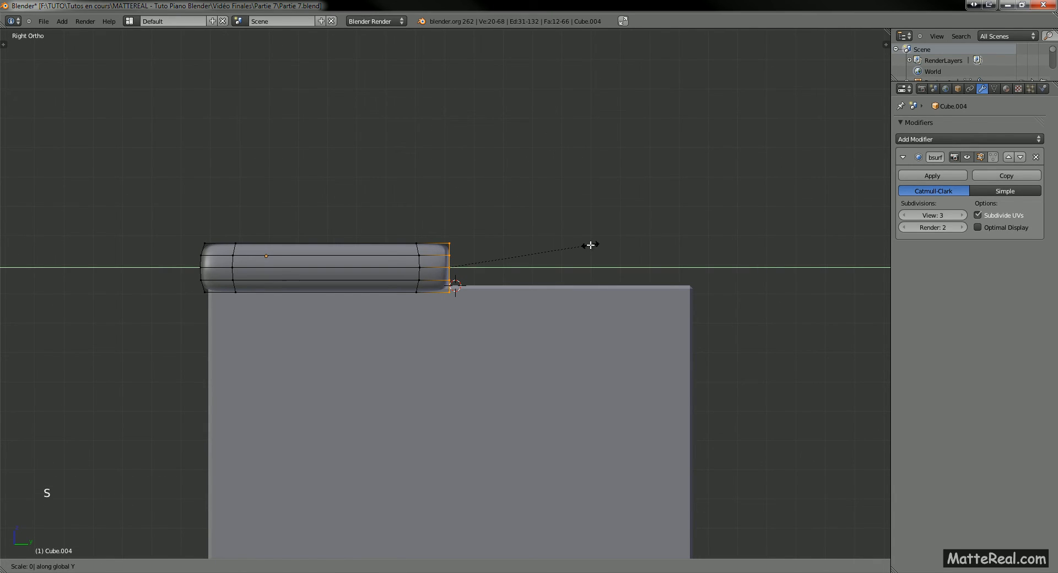
key("Return")
key("Tab")
key("Tab")
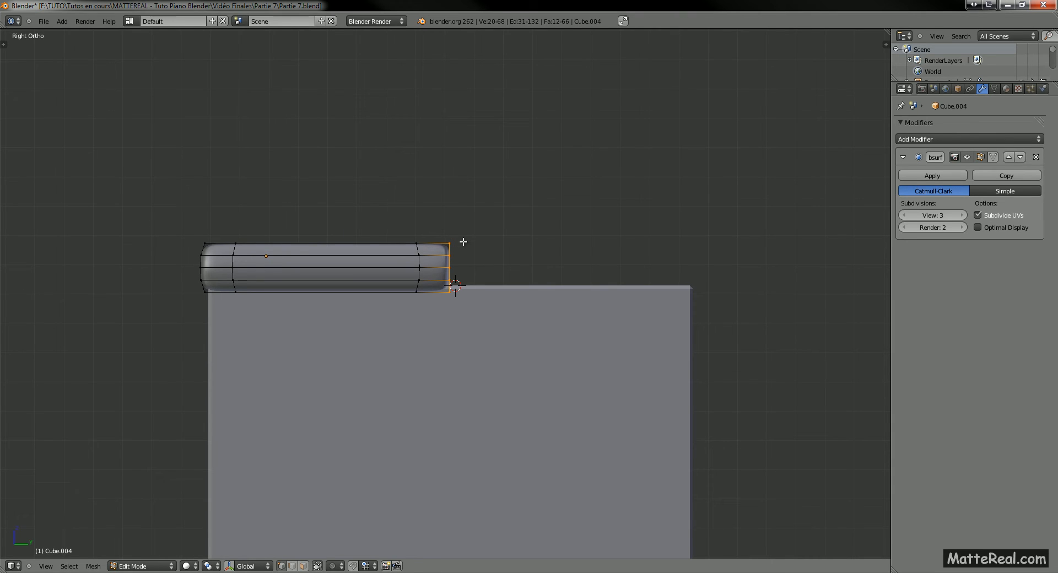
key("s")
key("y")
right_click(523, 245)
Add one horizontal loop cut around the lid between its top edge and the uppermost side loop, and return to Object Mode
key("a")
middle_click_drag(468, 242, 294, 257)
key("Tab")
key("Tab")
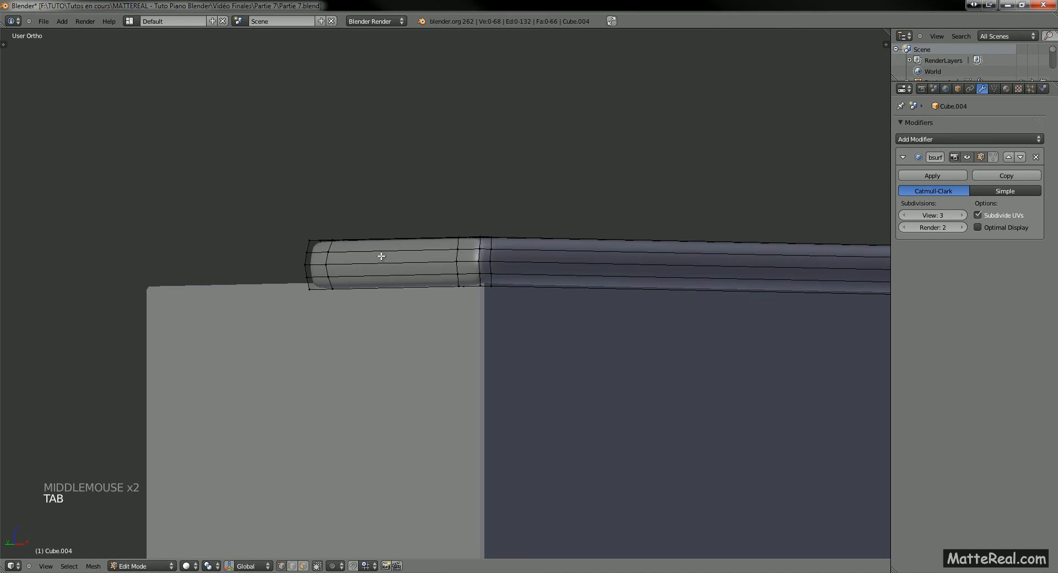
key("KP_1")
middle_click_drag(393, 253, 133, 288, "ctrl")
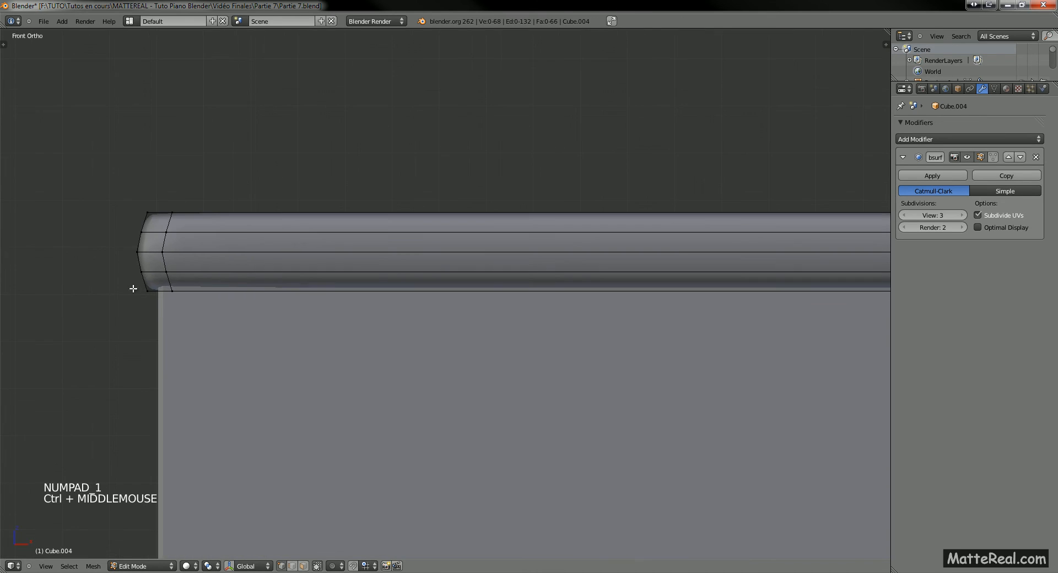
middle_click_drag(231, 295, 395, 372, "shift")
key("ctrl+r")
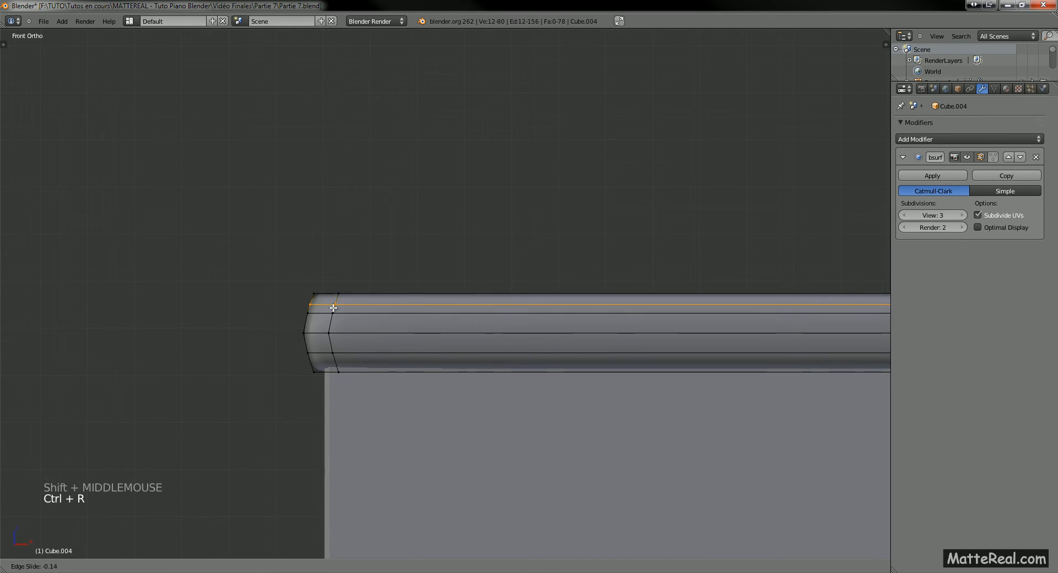
right_click(331, 317)
key("a")
key("Tab")
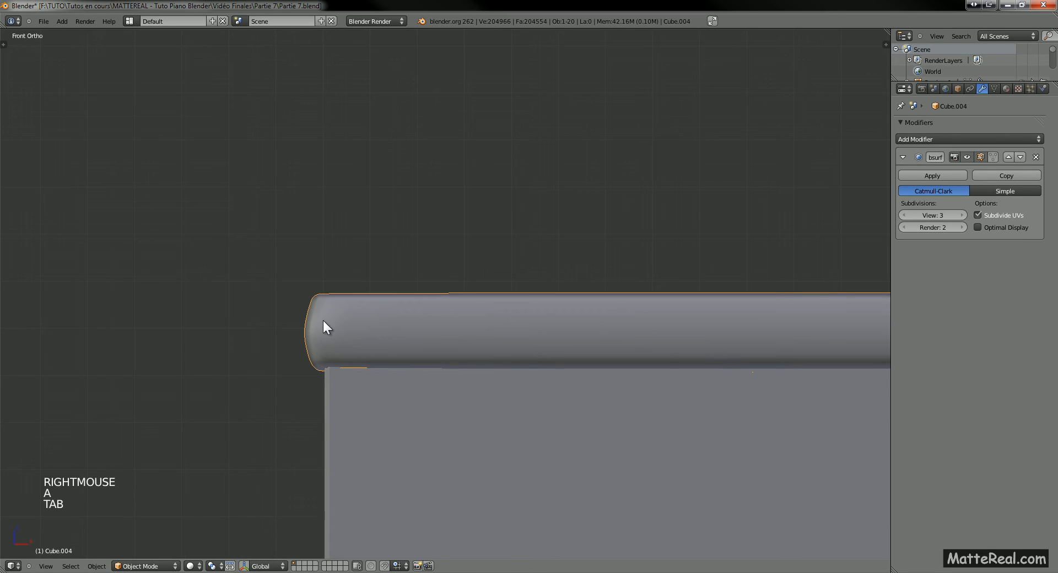
In top view, make a linked duplicate of the lid and place it straight back along Y, behind the piano body
middle_click_drag(283, 538, 513, 339)
key("KP_7")
middle_click_drag(513, 339, 446, 345, "shift")
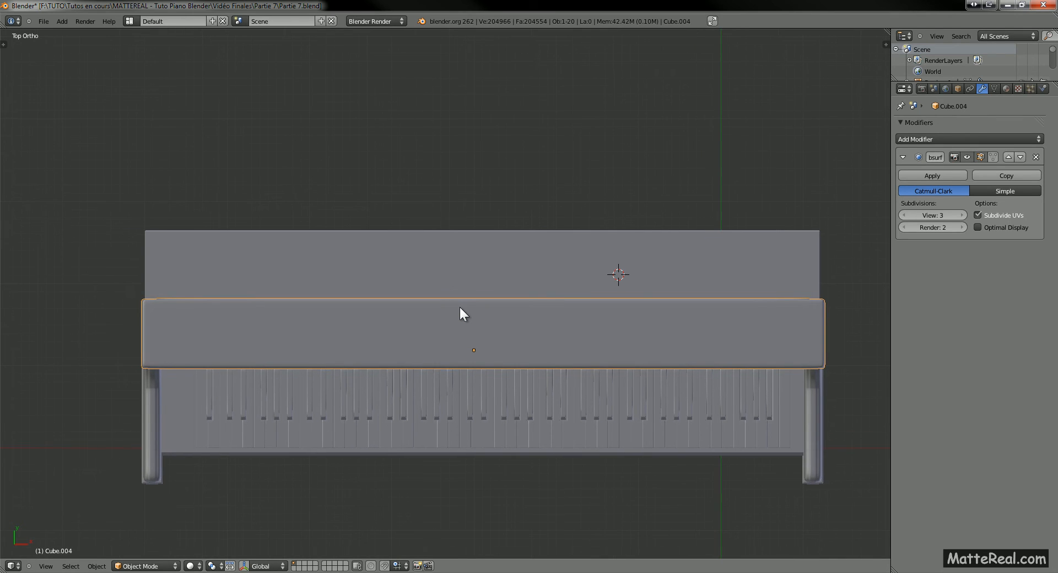
middle_click_drag(326, 340, 381, 315, "ctrl")
middle_click_drag(361, 270, 343, 356, "shift")
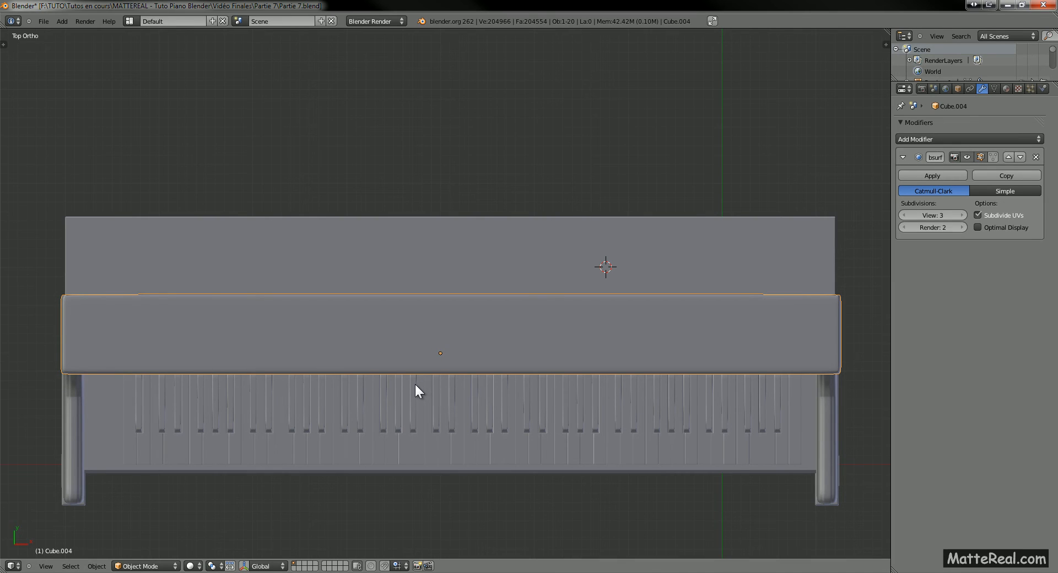
key("alt+d")
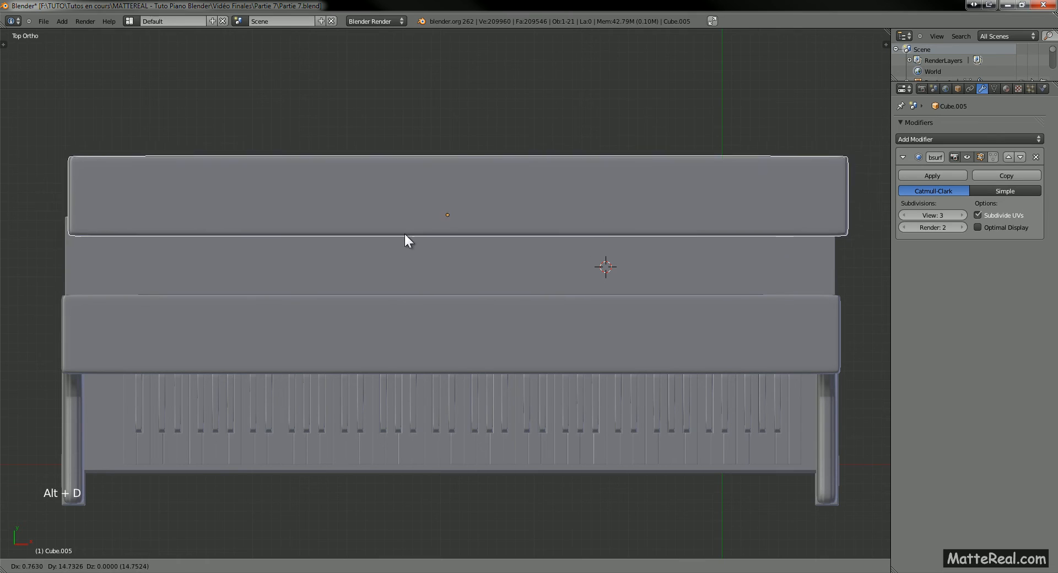
left_click(395, 223)
Try moving the duplicate lid's rear corner vertices outward in wireframe to test how the linked copies share edits
key("Tab")
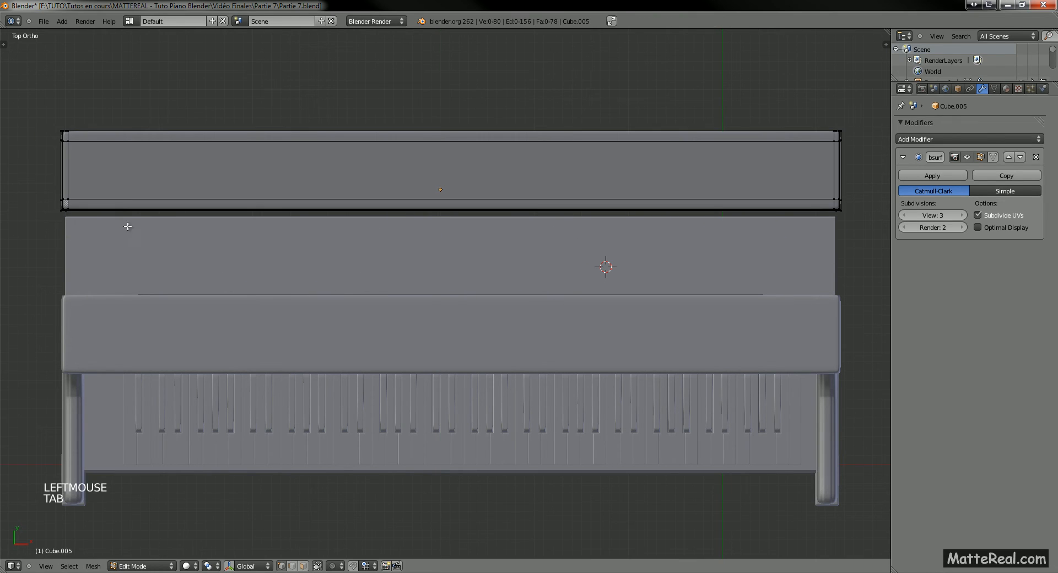
key("a")
key("a")
key("a")
key("z")
key("b")
left_click_drag(63, 138, 106, 158)
key("a")
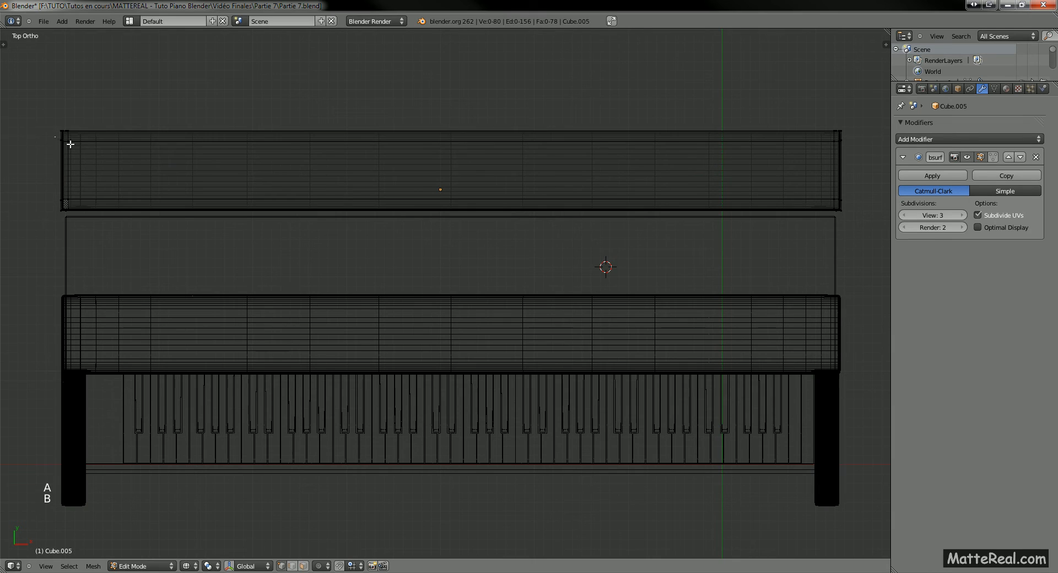
left_click_drag(55, 137, 71, 143)
key("g")
left_click(97, 164)
key("Tab")
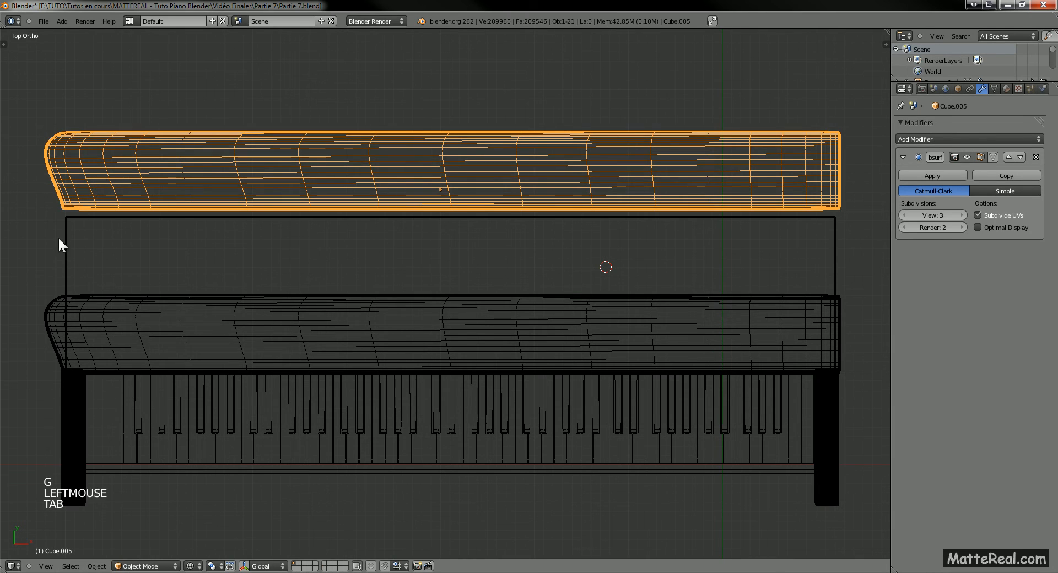
Undo the corner vertex move on the linked duplicate and return to Object Mode with solid shading
key("Tab")
key("ctrl+z")
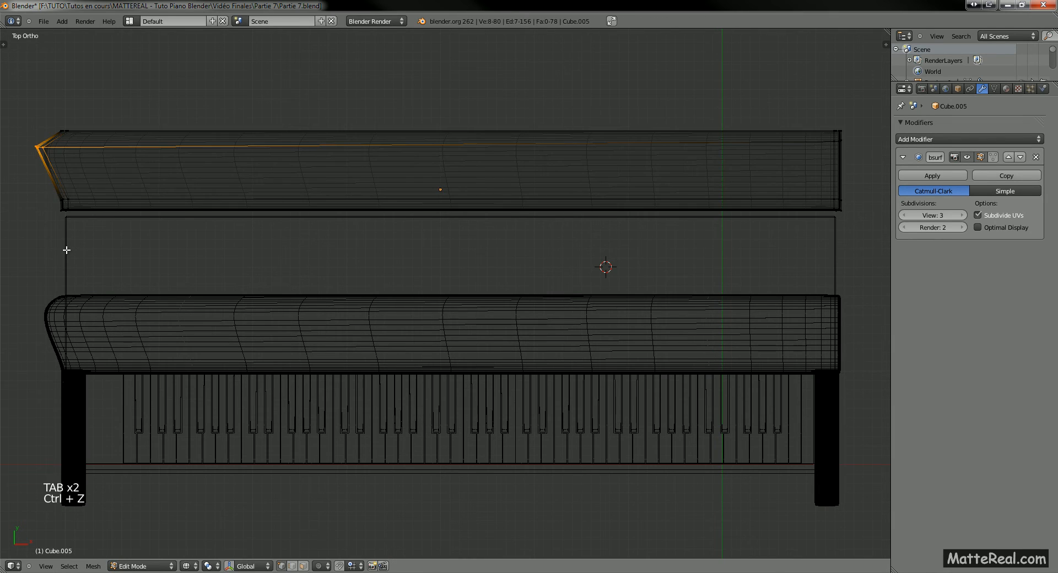
key("ctrl+z")
key("Tab")
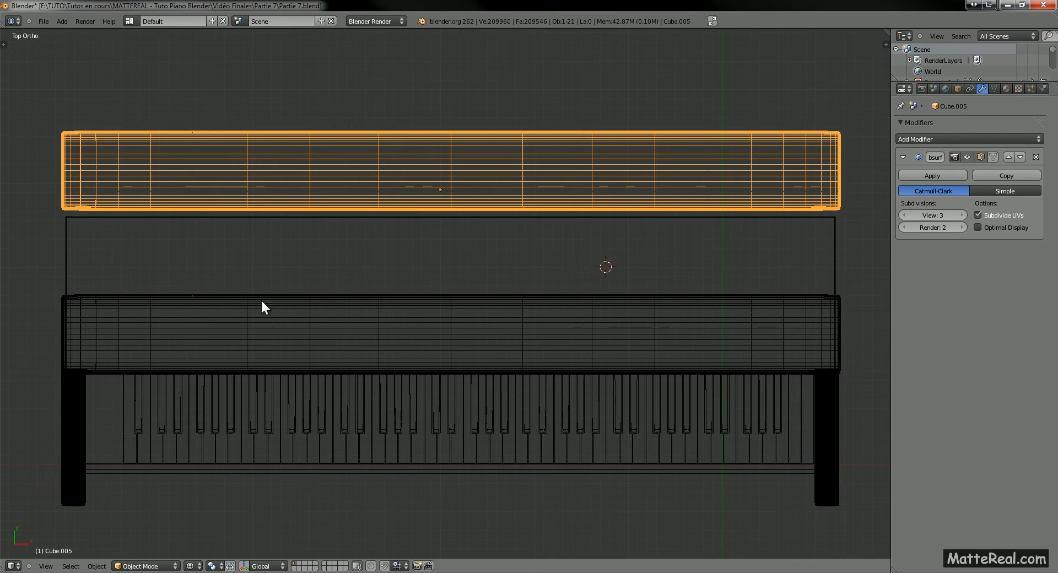
key("z")
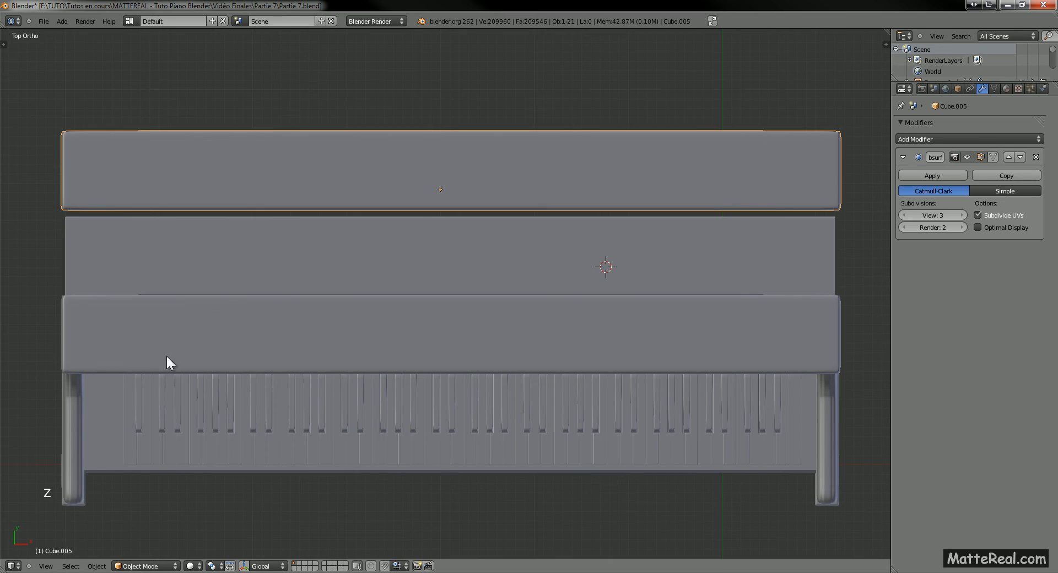
Switch to the right orthographic view with both lids and the top of the piano body visible
middle_click_drag(273, 372, 318, 262)
key("KP_3")
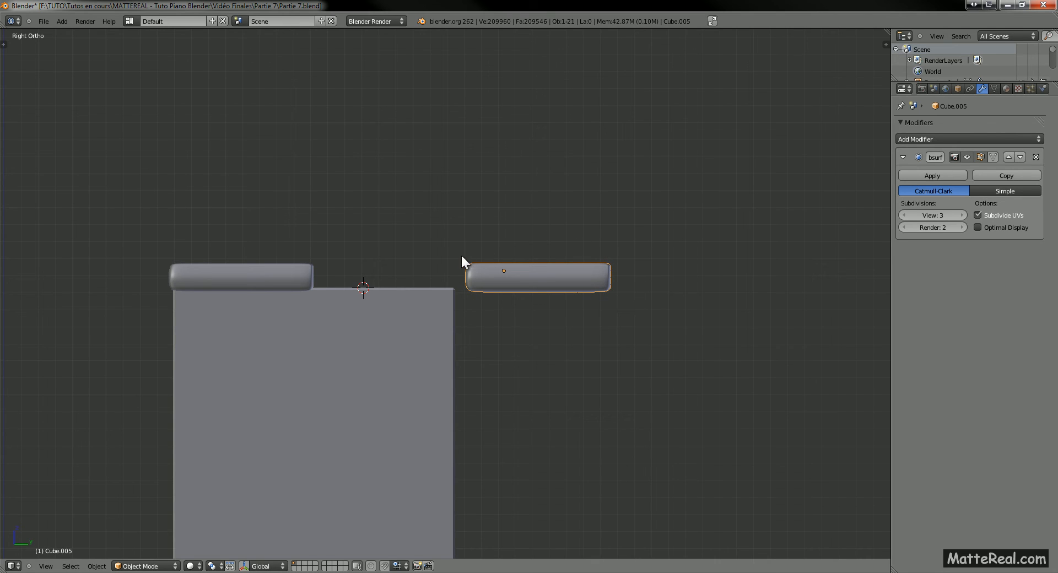
middle_click_drag(462, 314, 441, 278, "shift")
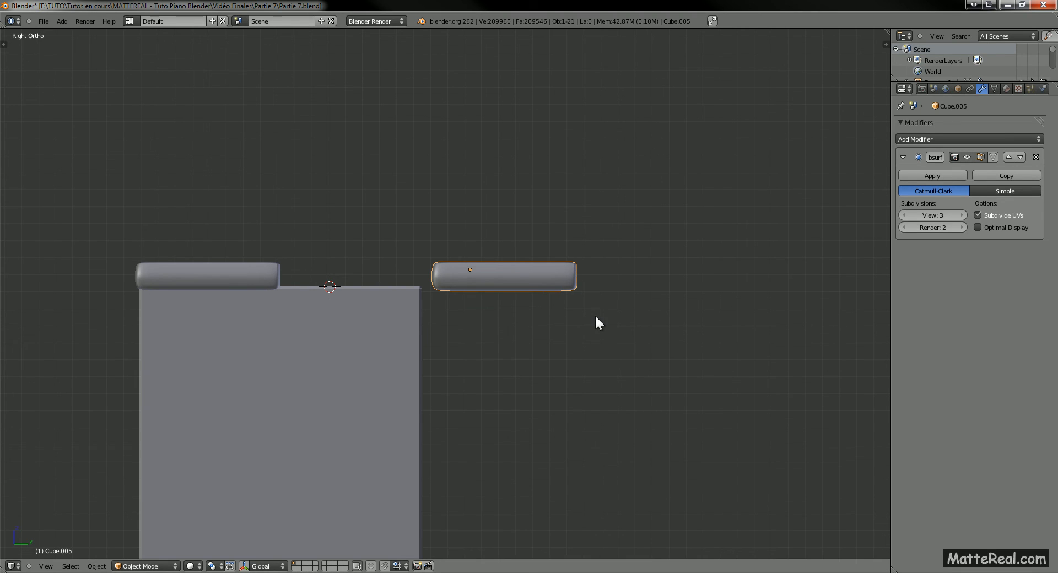
key("s")
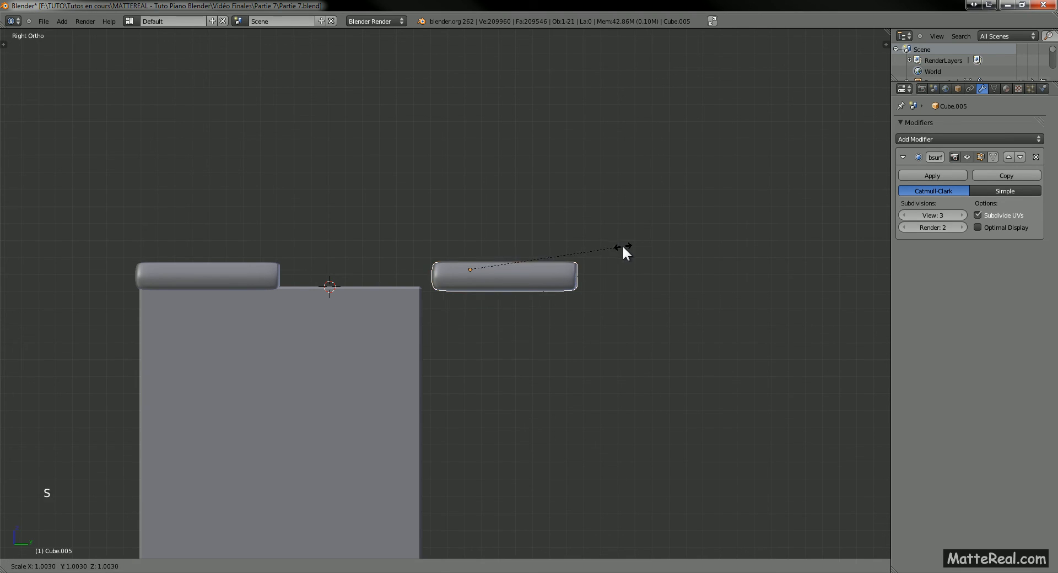
key("y")
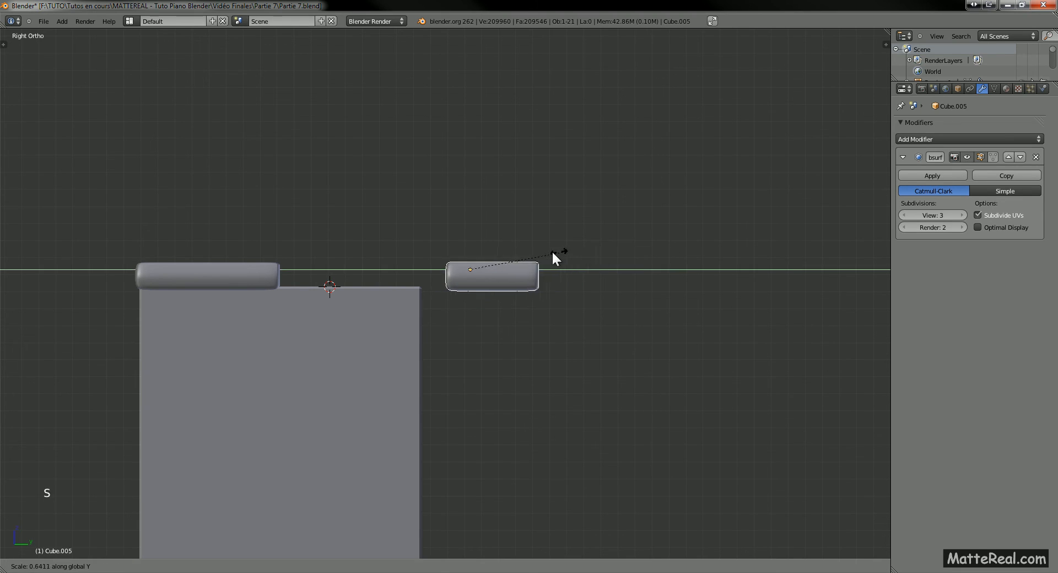
right_click(319, 275)
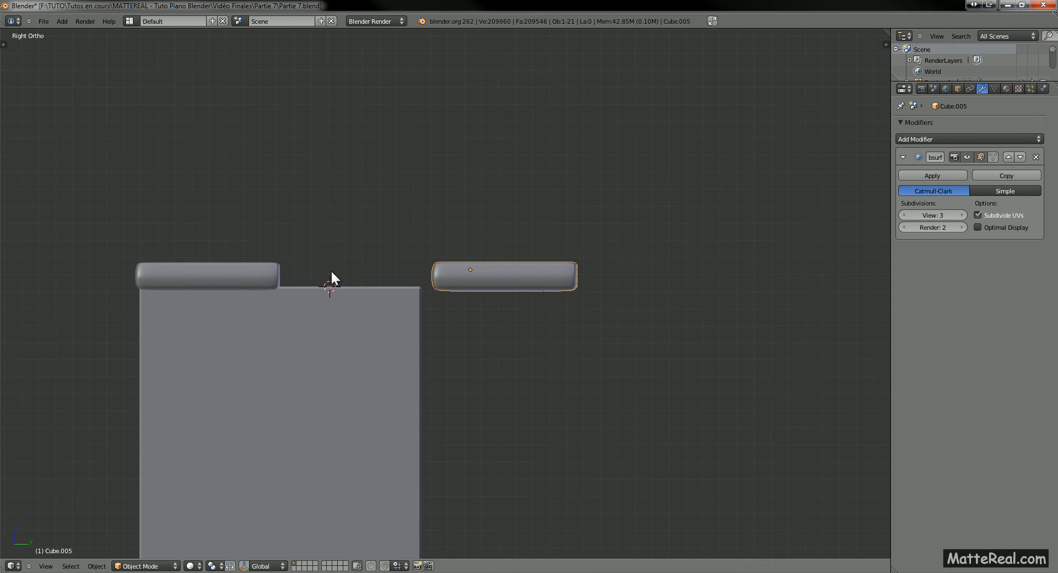
Flip the duplicate lid front to back by scaling it by -1 along Y
key("s")
key("y")
key("minus")
key("1")
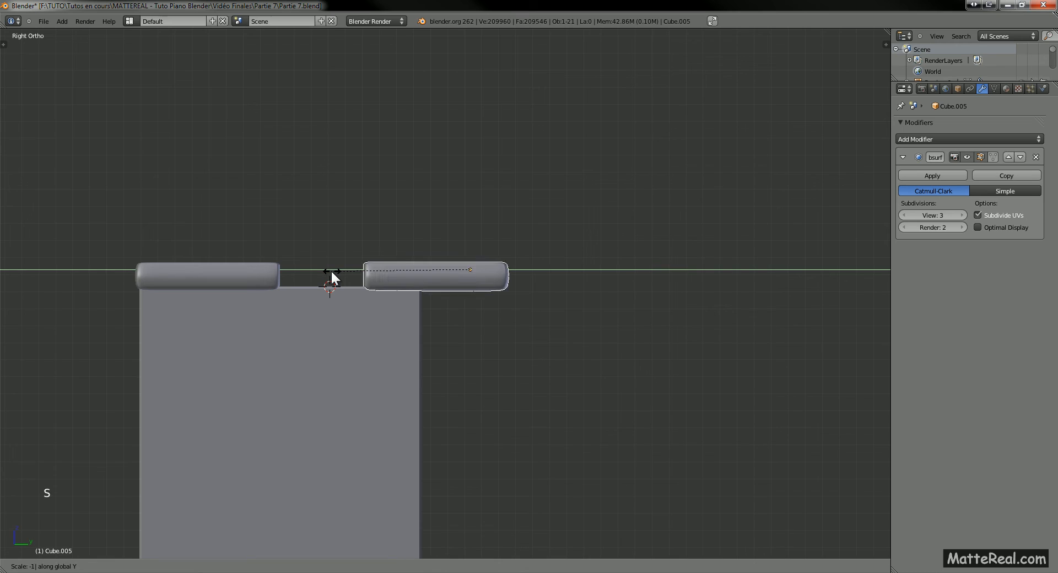
key("Return")
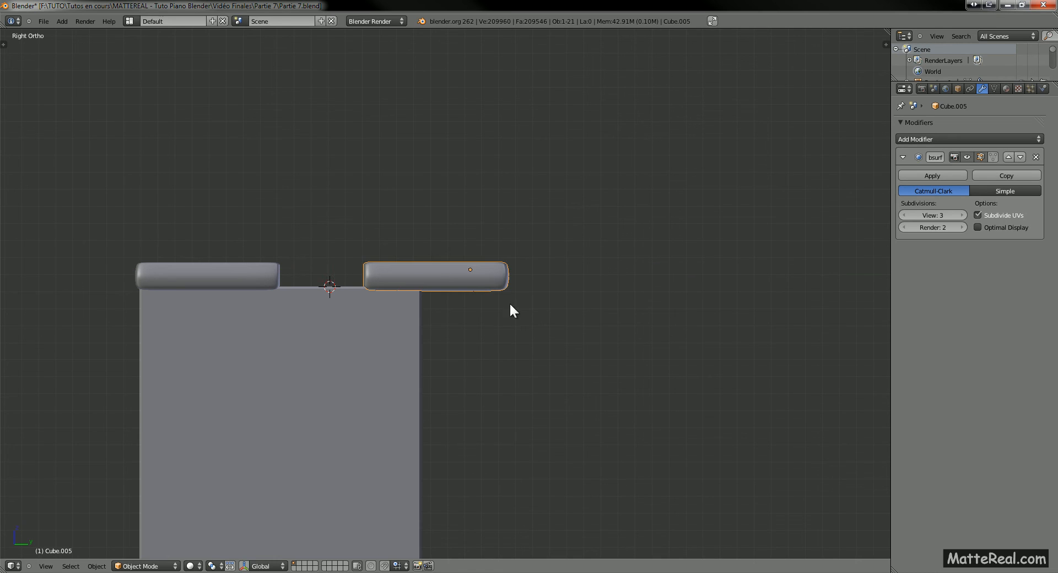
key("g")
key("y")
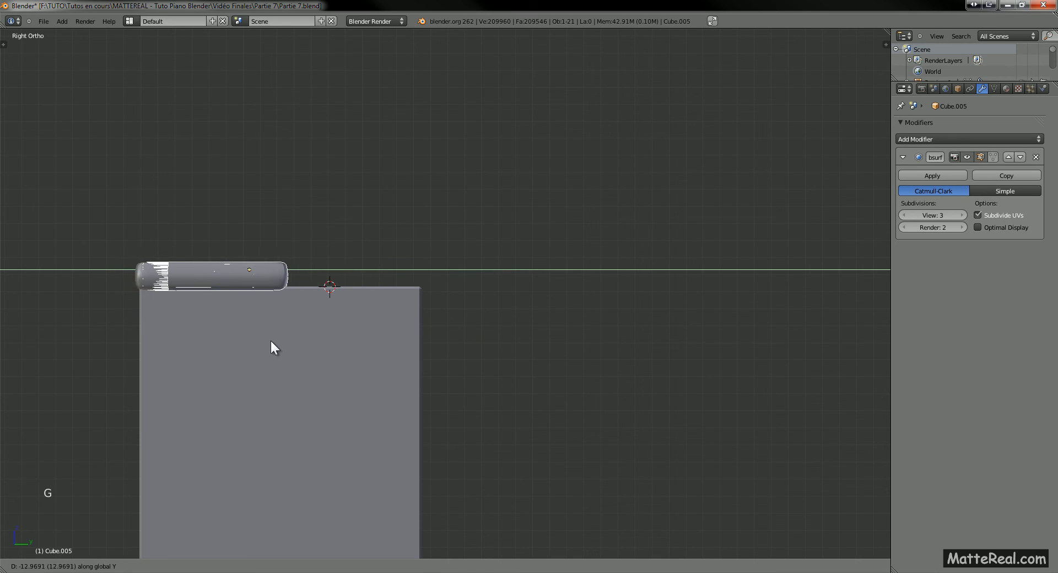
right_click(268, 334)
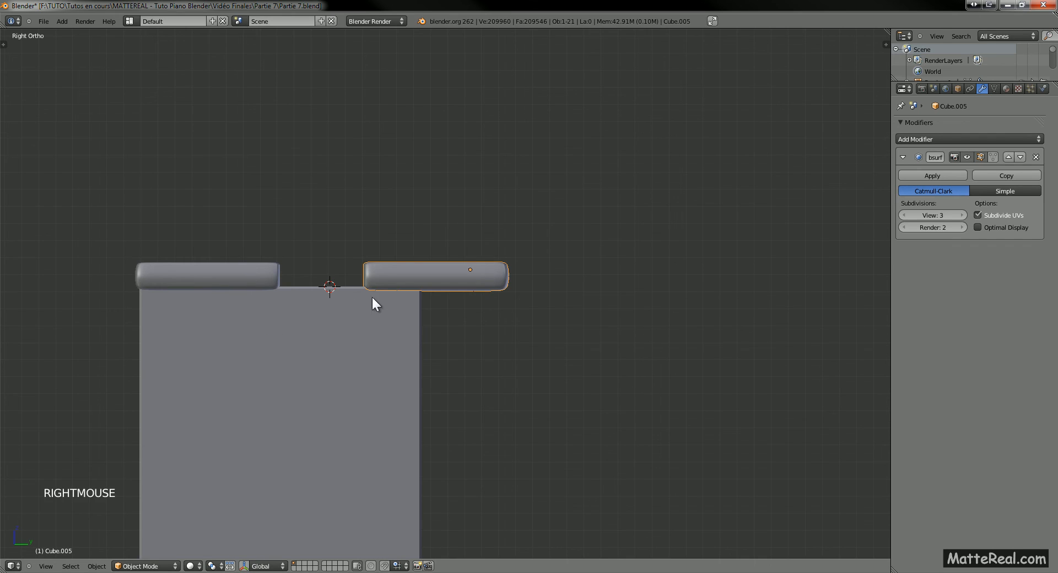
Move the flipped duplicate lid along Y until it meets the front lid, covering the rear half of the body
key("g")
key("g")
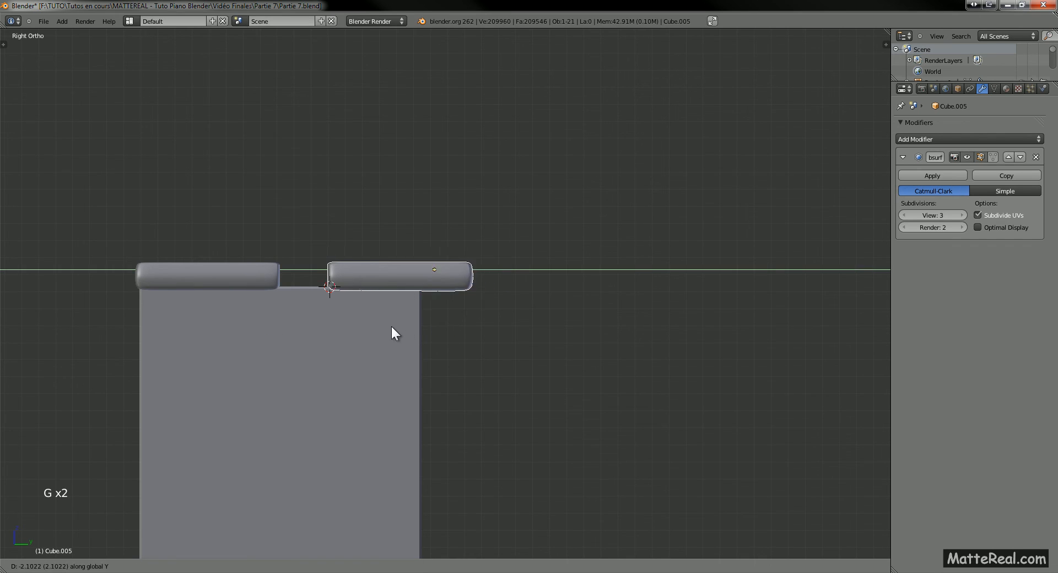
left_click(266, 345, "shift")
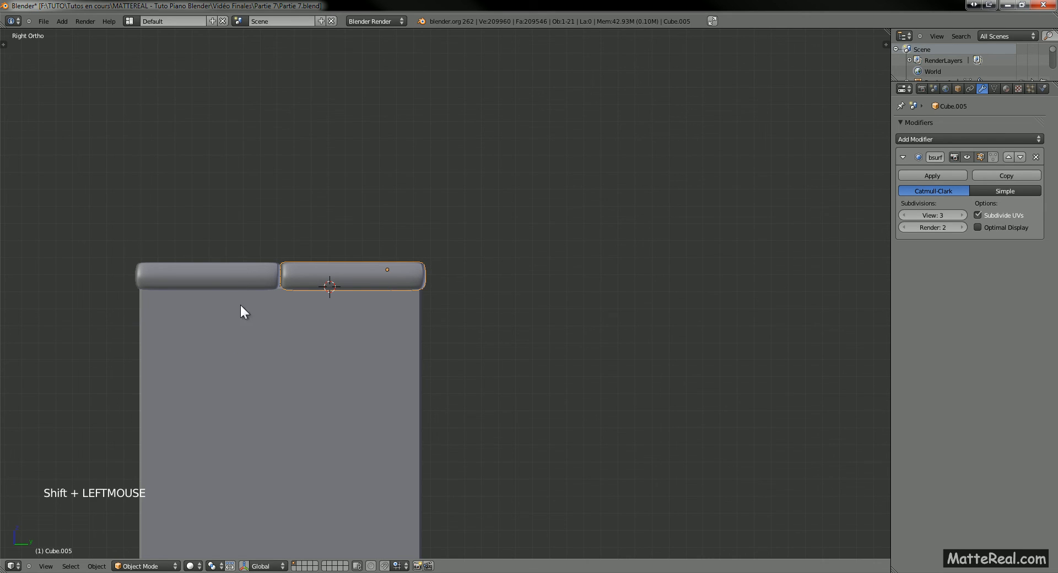
Add the front lid to the selection and raise both lids slightly along Z so they sit on top of the body
middle_click_drag(241, 307, 572, 273)
right_click(640, 270, "shift")
middle_click_drag(643, 270, 573, 312)
key("KP_3")
key("g")
key("z")
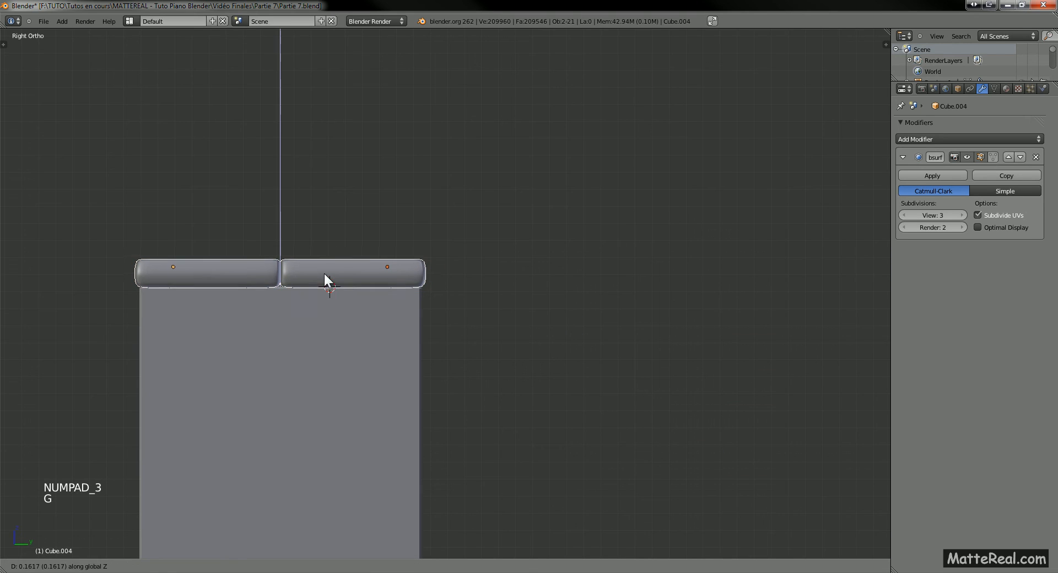
left_click(324, 282, "shift")
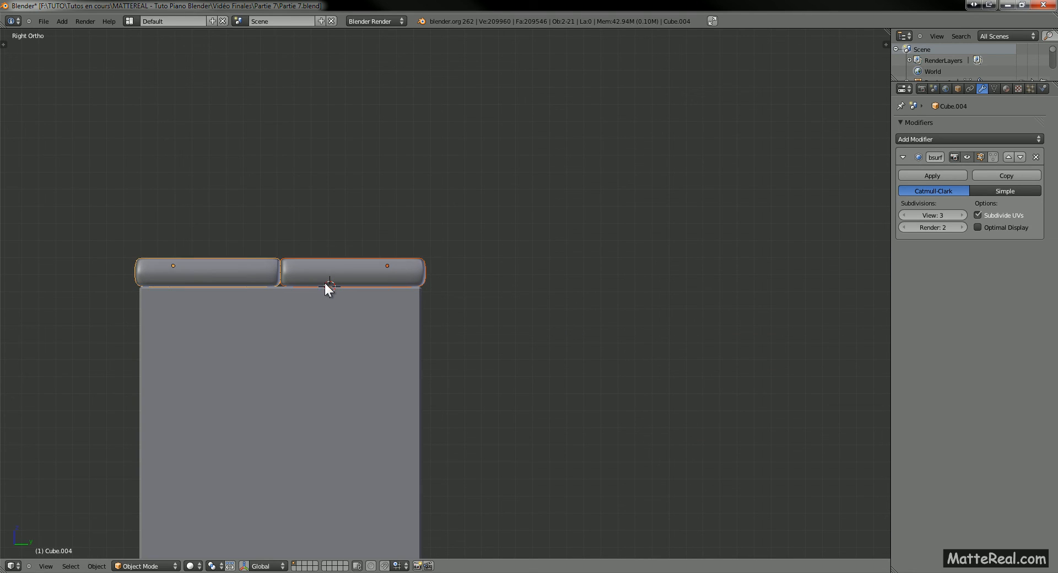
Flatten both lids to about 0.9 along Z and lower them back onto the top of the body
middle_click_drag(310, 290, 198, 329, "ctrl")
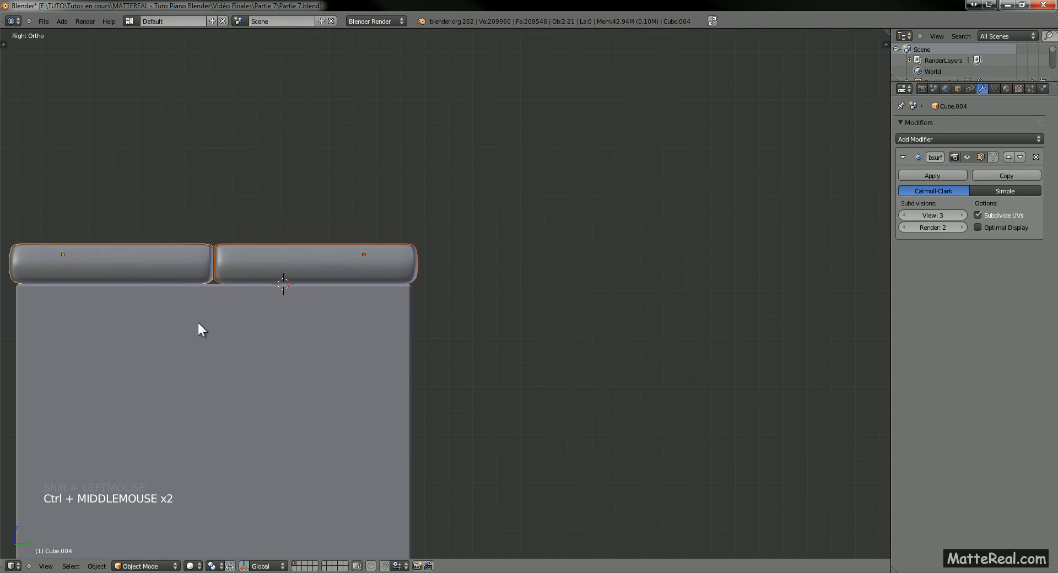
key("s")
key("z")
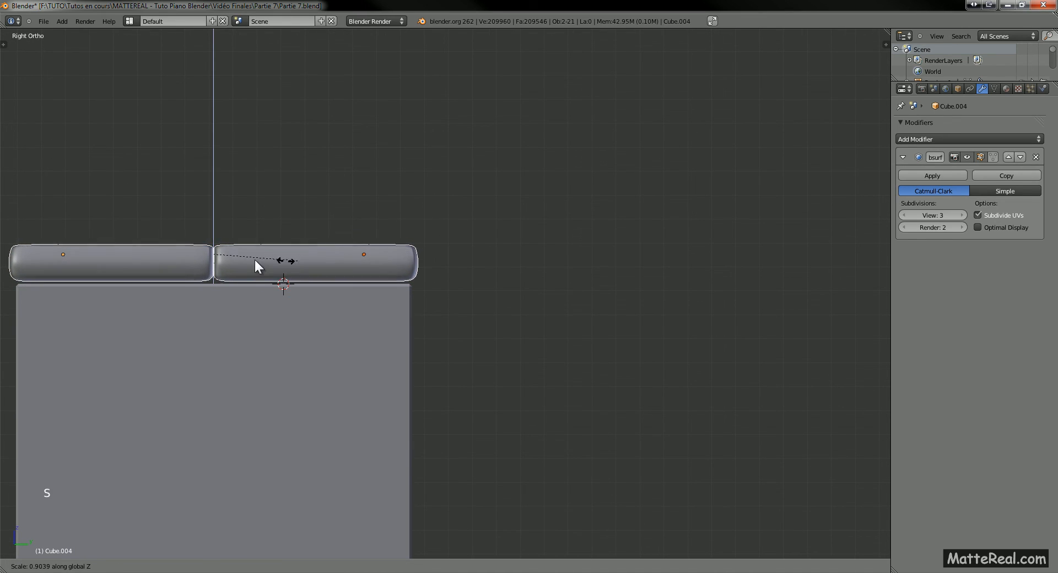
left_click(248, 265, "shift")
key("g")
key("z")
left_click(252, 281, "shift")
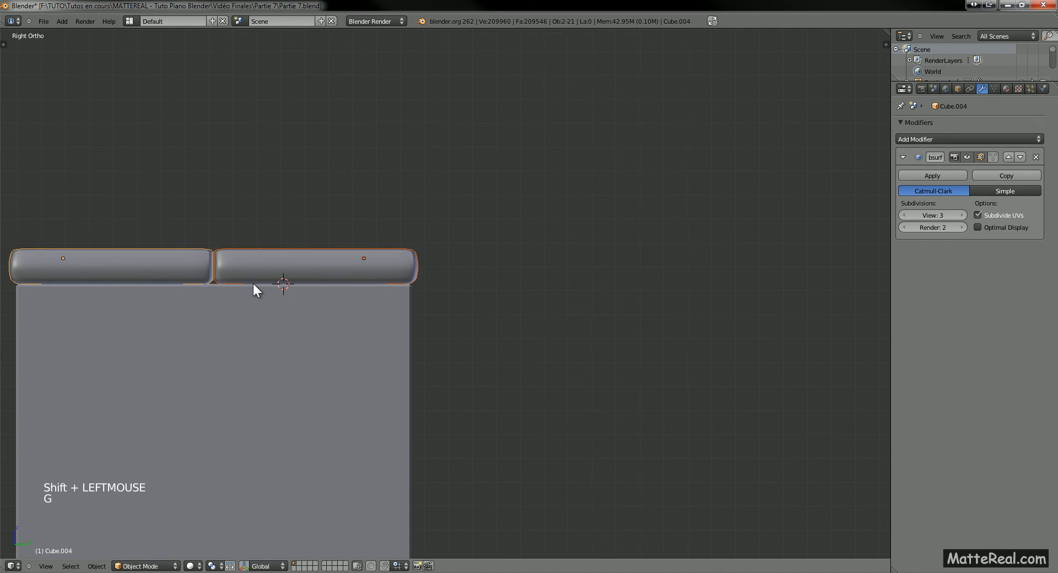
key("g")
key("z")
left_click(255, 287, "shift")
Scale both lids up slightly along Y so they overhang the body, and deselect them
middle_click_drag(255, 288, 441, 303)
middle_click_drag(441, 303, 386, 308, "ctrl")
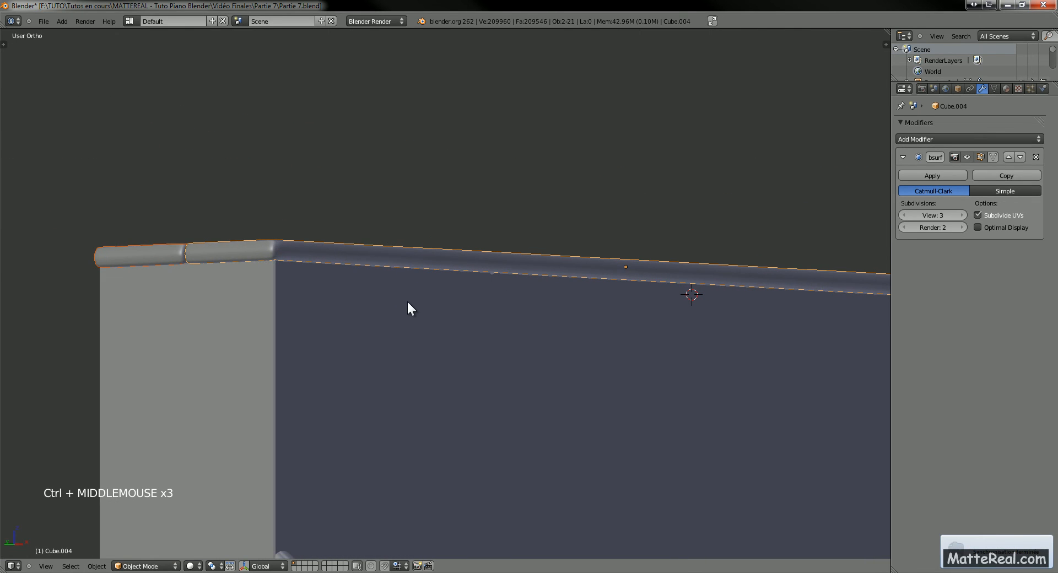
key("s")
left_click(400, 307)
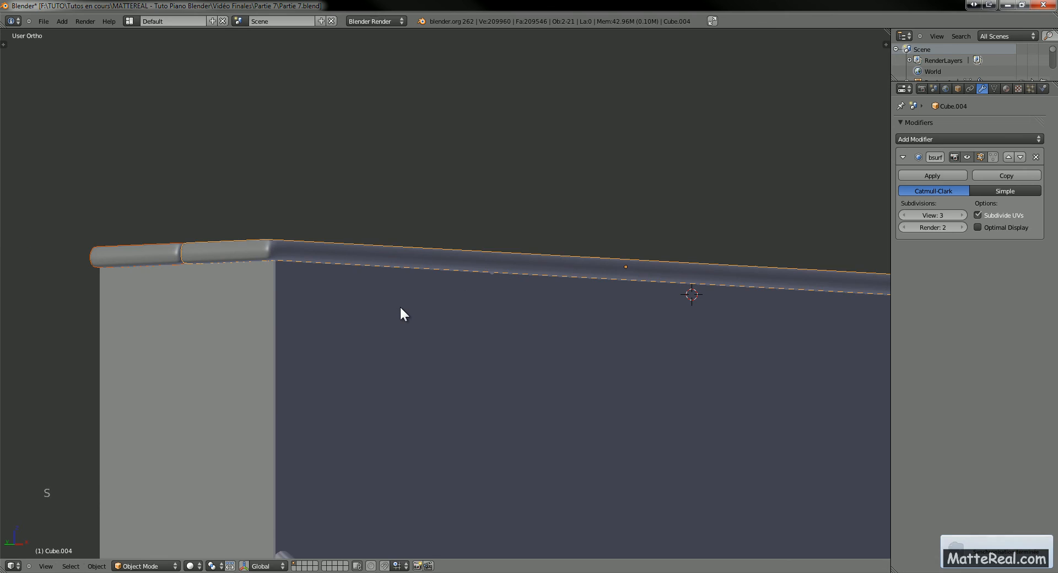
left_click(402, 307, "shift")
key("s")
key("y")
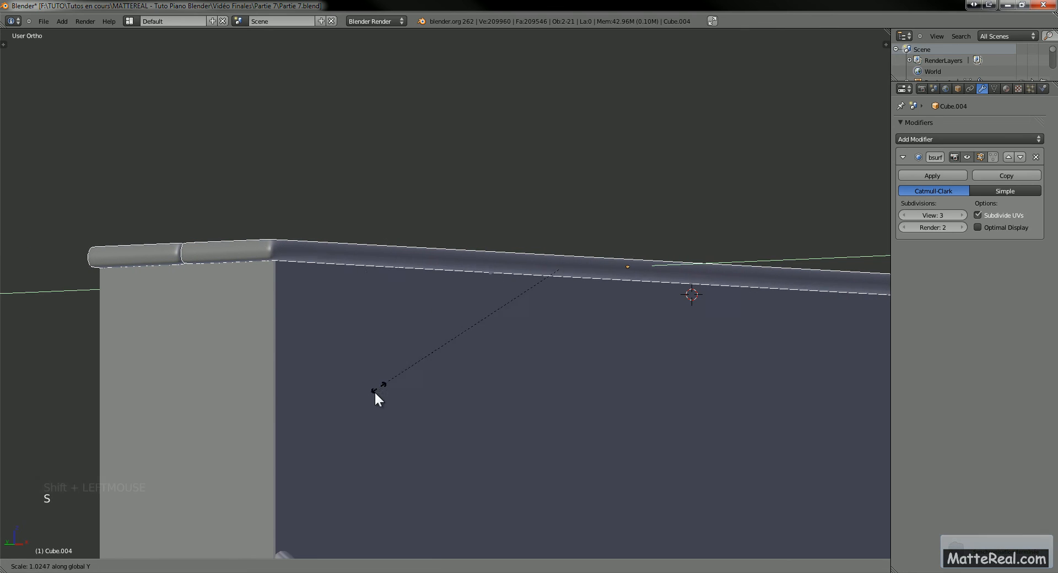
left_click(414, 337, "shift")
key("a")
Reselect both lids, stretch them further by about 1.03 along Y to increase the overhang, and clear the selection
middle_click_drag(414, 337, 451, 319)
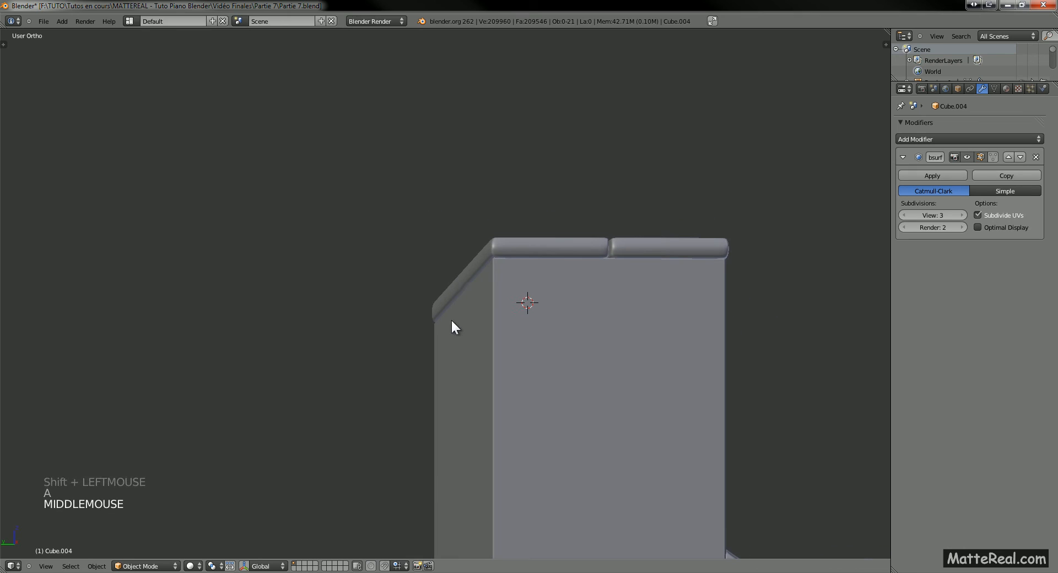
right_click(512, 253)
right_click(653, 249, "shift")
key("s")
key("y")
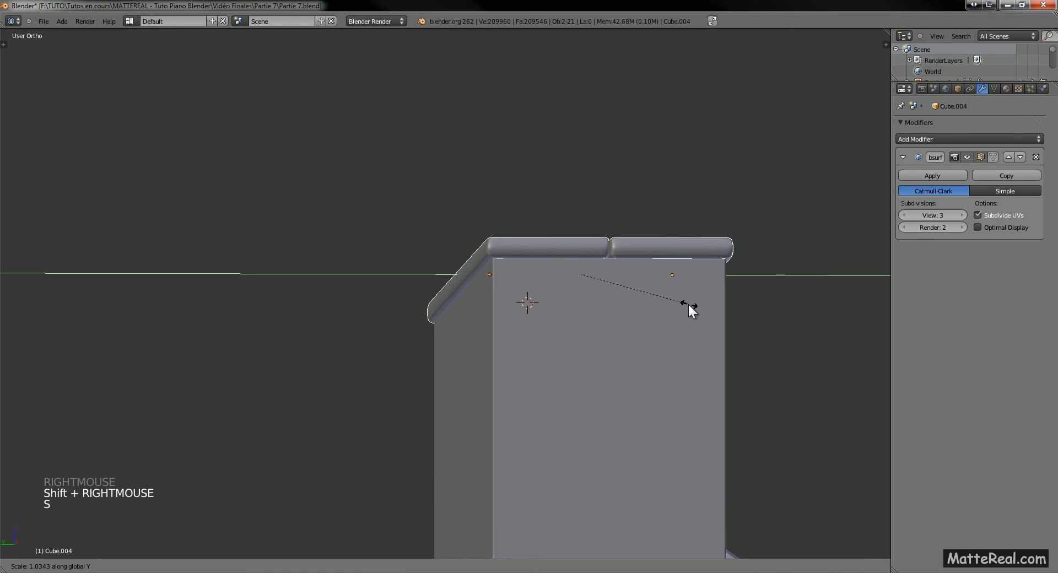
left_click(696, 303, "shift")
middle_click_drag(695, 303, 653, 296)
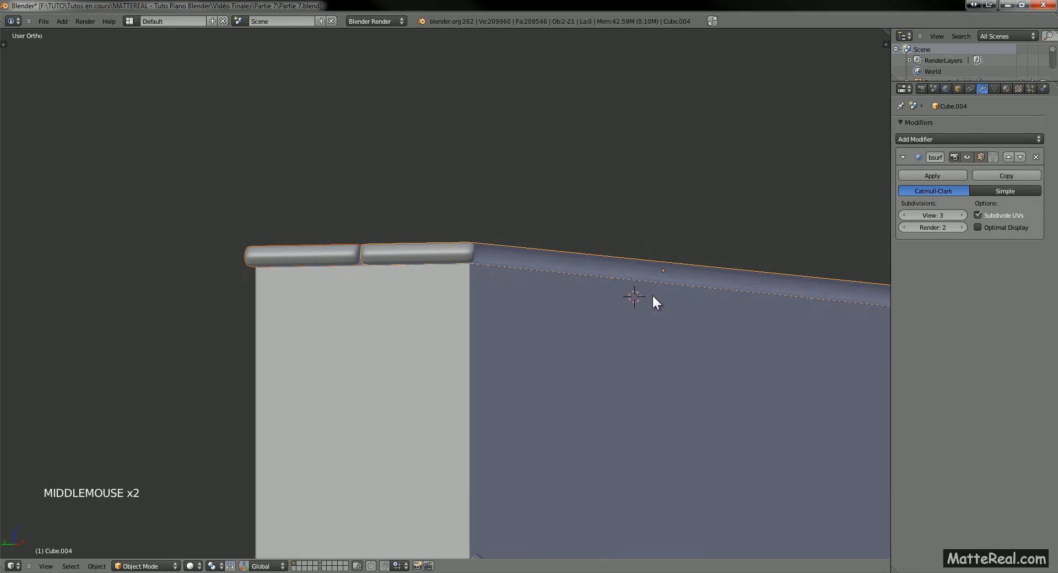
key("a")
middle_click_drag(586, 338, 564, 343, "ctrl")
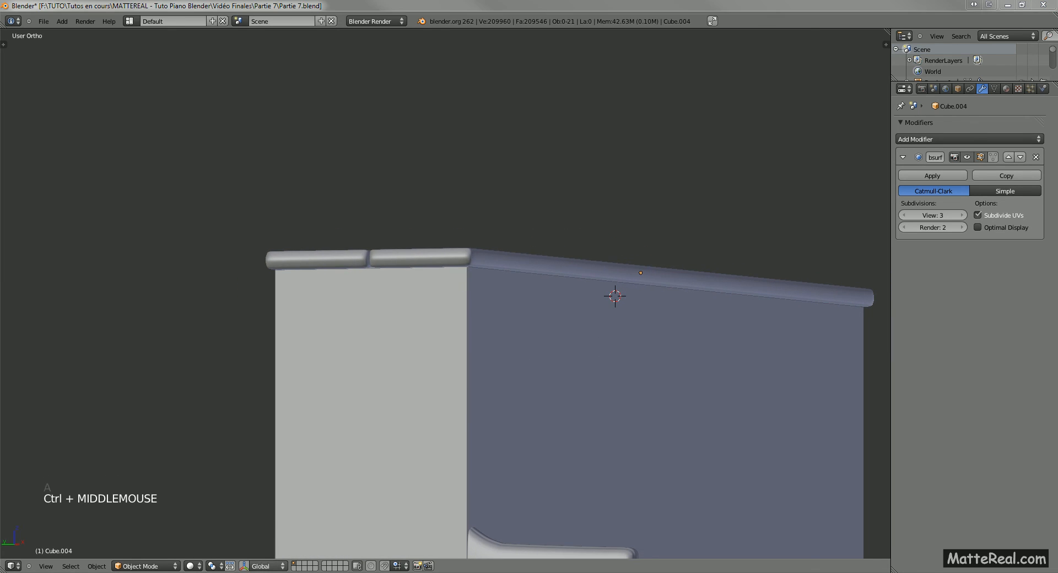
Open the reference photo P1080374.JPG in Picasa Photo Viewer, compare its rounded lid edges with the model, and close the photo
key("super+e")
left_click(237, 245)
double_click(320, 220)
double_click(386, 330)
left_click(189, 133)
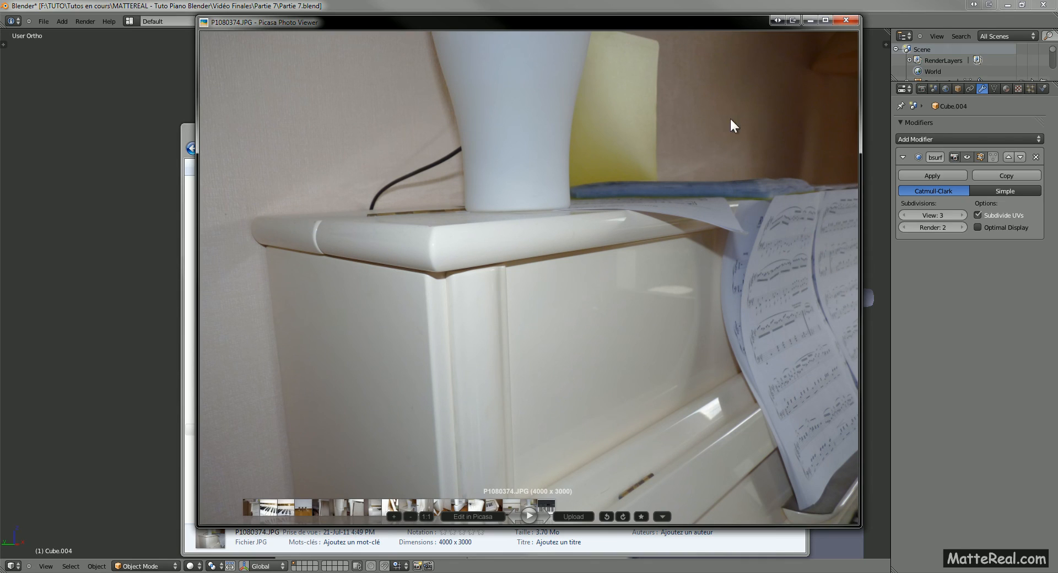
left_click_drag(733, 23, 795, 64)
middle_click_drag(288, 255, 400, 524)
key("alt+Tab")
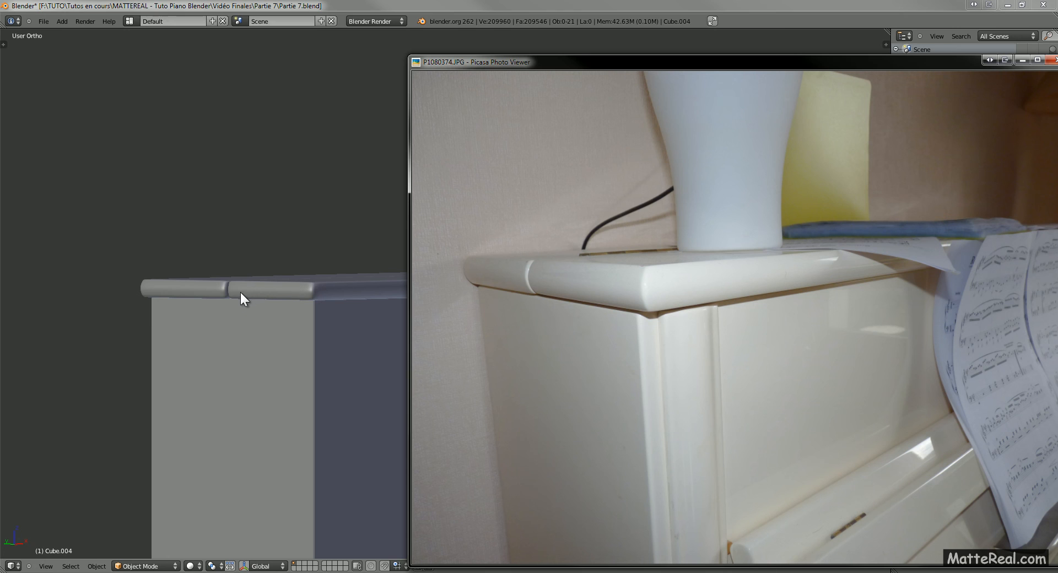
left_click(1047, 61)
In front view, scale the front lid's middle horizontal edge loop in to about 0.999 along X, and return to Object Mode
right_click(300, 290)
key("KP_6")
key("KP_3")
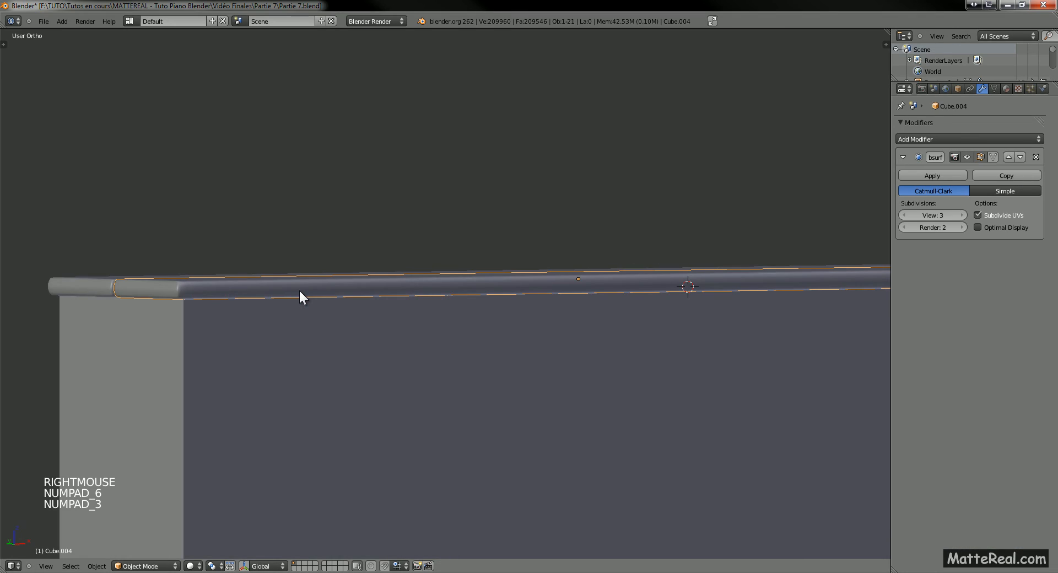
key("KP_3")
key("KP_1")
middle_click_drag(299, 290, 236, 338, "shift")
key("Tab")
middle_click_drag(259, 297, 321, 293, "shift")
key("a")
right_click(322, 293, "alt+shift")
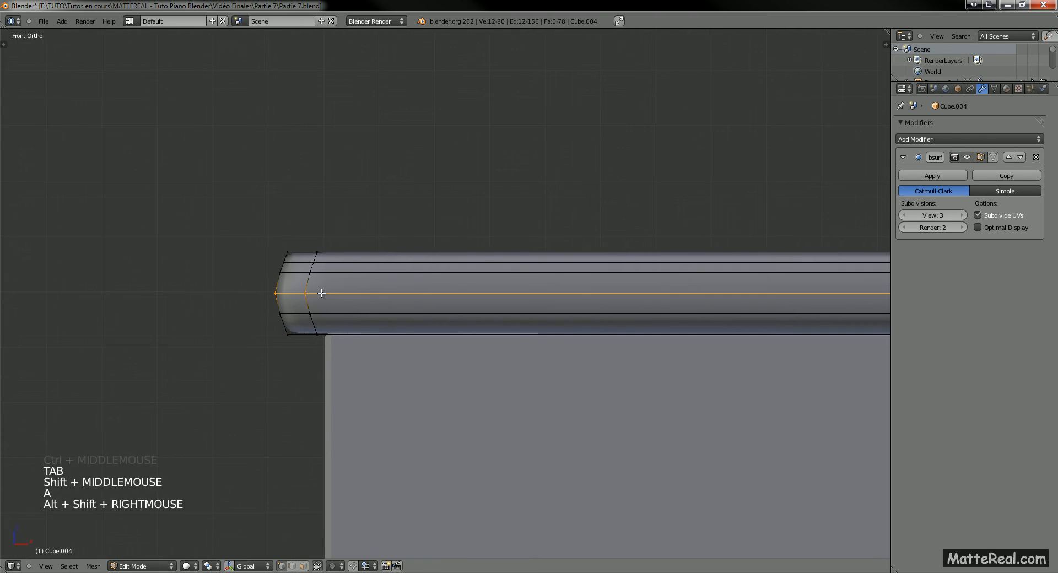
key("s")
key("x")
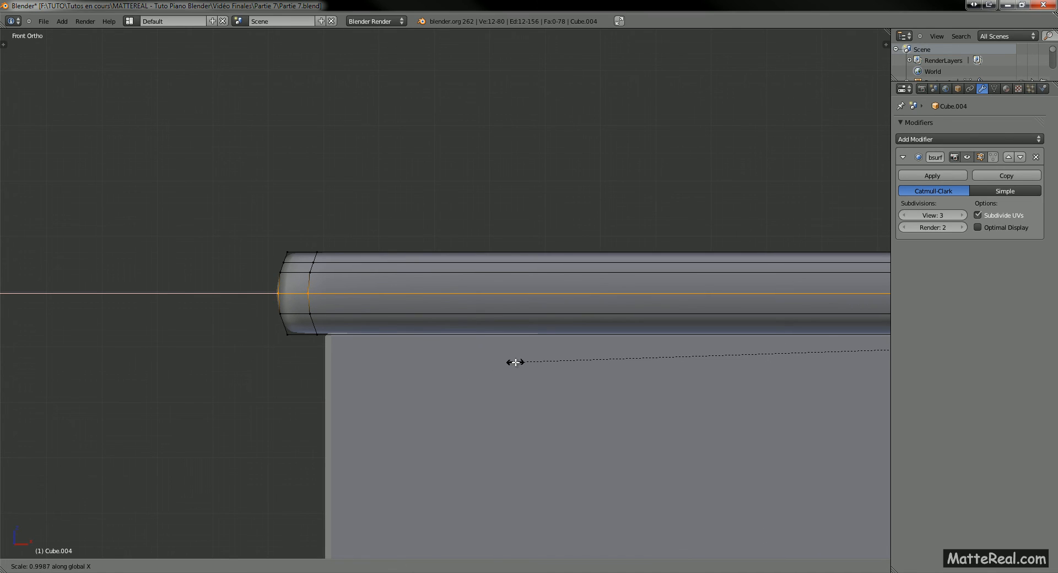
left_click(513, 362, "shift")
key("Tab")
Inspect the rear lid's end profile and middle edge loop in wireframe from the front, and return to solid shading in Object Mode
middle_click_drag(285, 295, 296, 294)
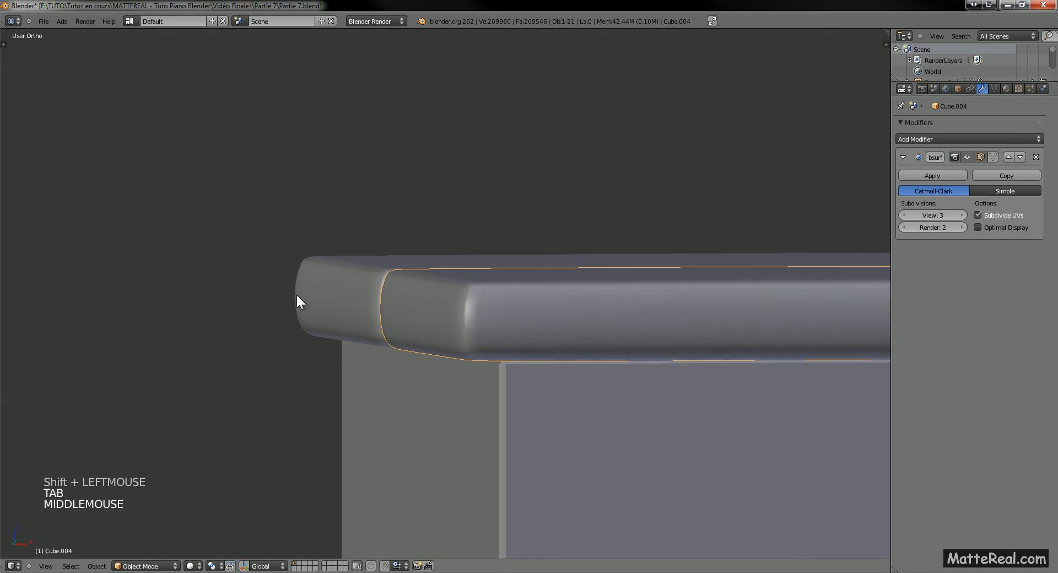
right_click(333, 301)
key("KP_1")
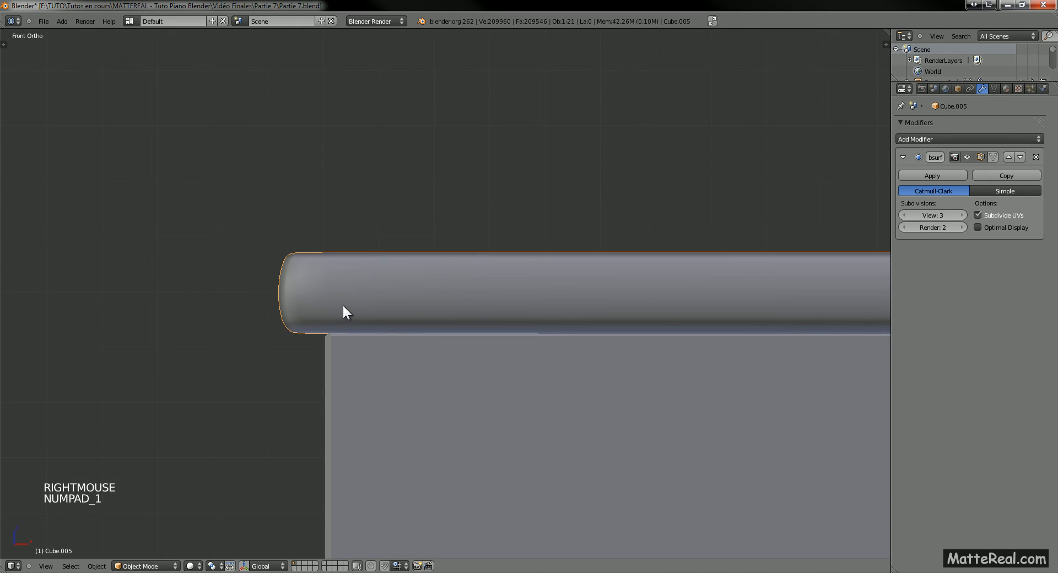
key("Tab")
key("z")
key("a")
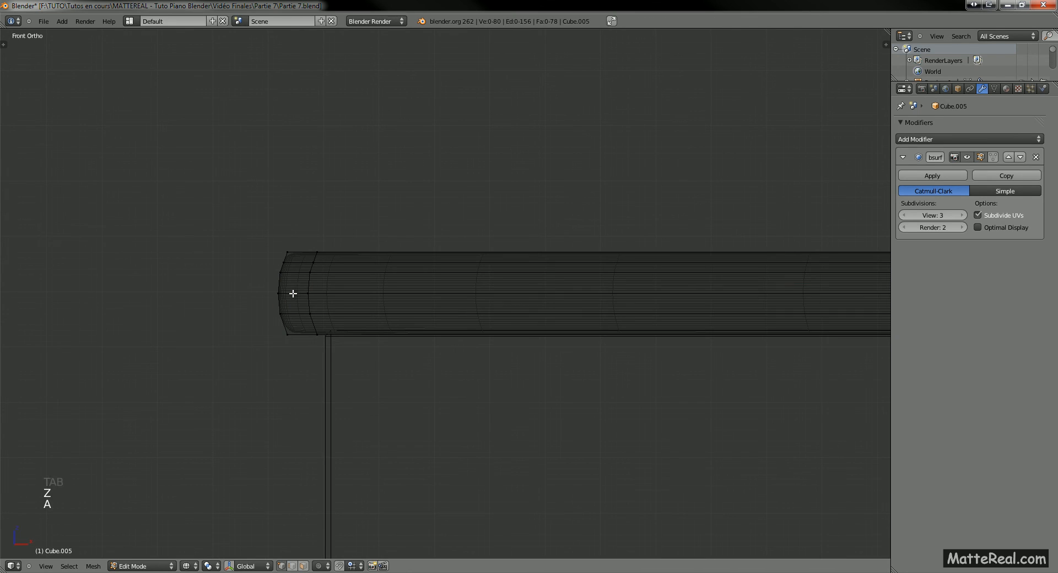
right_click(293, 293, "alt+shift")
key("Tab")
mouse_move(255, 354)
middle_mouse_down()
mouse_move(271, 335)
mouse_move(335, 338)
mouse_move(408, 315)
mouse_move(529, 317)
mouse_move(779, 288)
mouse_move(402, 369)
mouse_move(439, 388)
mouse_move(387, 352)
mouse_move(540, 333)
mouse_move(425, 319)
middle_mouse_up()
key("a")
key("z")
key("Tab")
key("Tab")
Inspect the front lid's end profile in Edit Mode from the front, return to Object Mode and deselect it
right_click(497, 339)
key("KP_1")
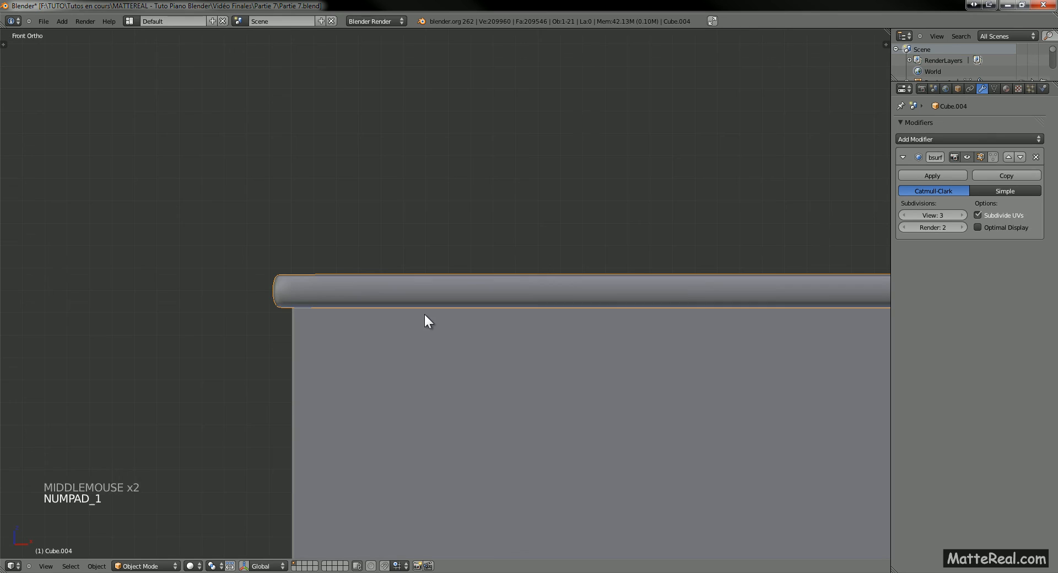
middle_click_drag(163, 318, 341, 308, "shift")
key("Tab")
key("a")
key("a")
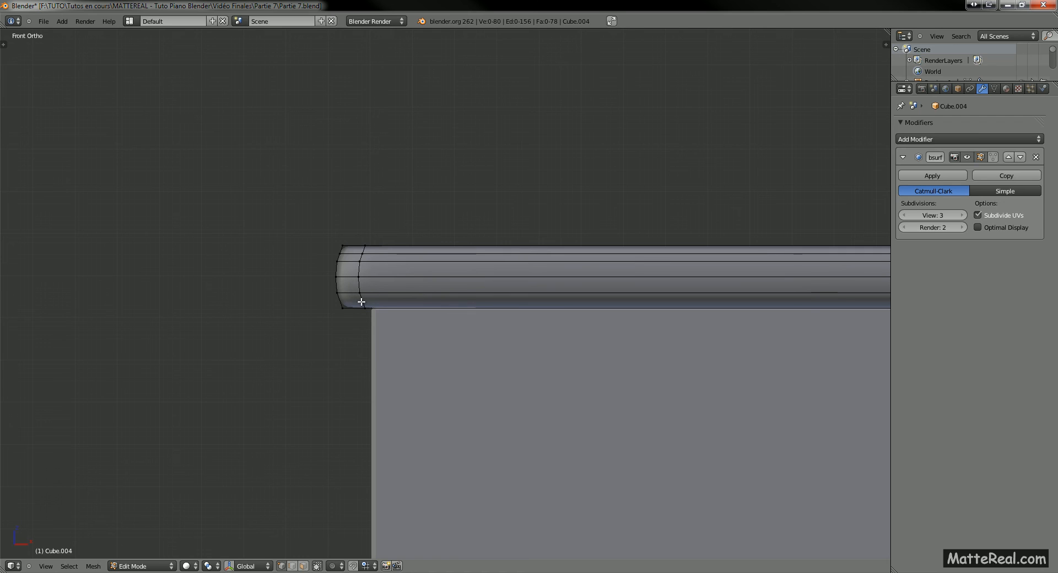
middle_click_drag(357, 302, 458, 305)
middle_click_drag(457, 305, 546, 341, "shift")
key("Tab")
middle_click_drag(546, 342, 470, 360)
key("a")
middle_click_drag(514, 305, 536, 283, "ctrl")
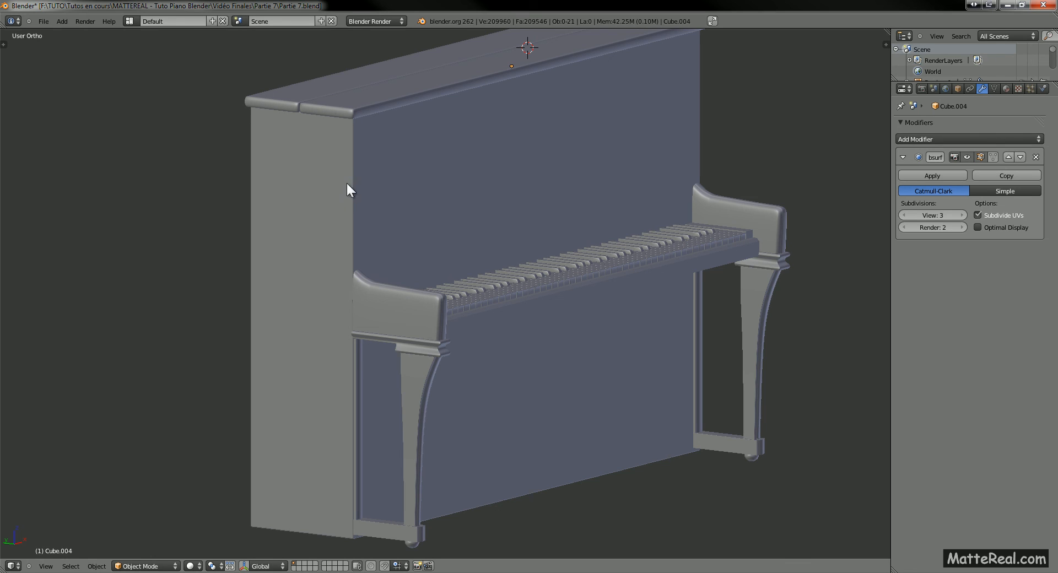
middle_click_drag(347, 184, 350, 189, "shift")
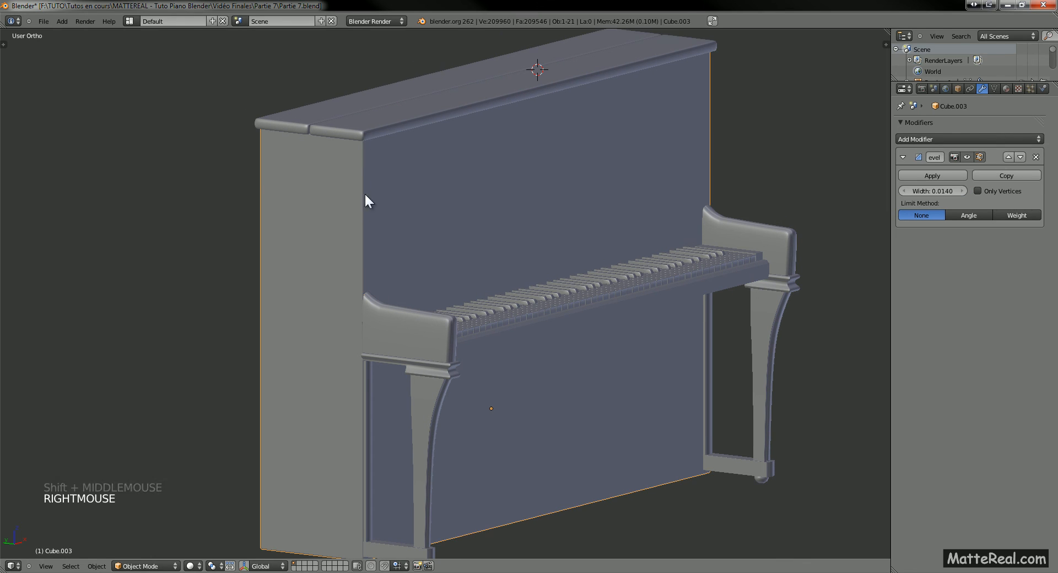
key("a")
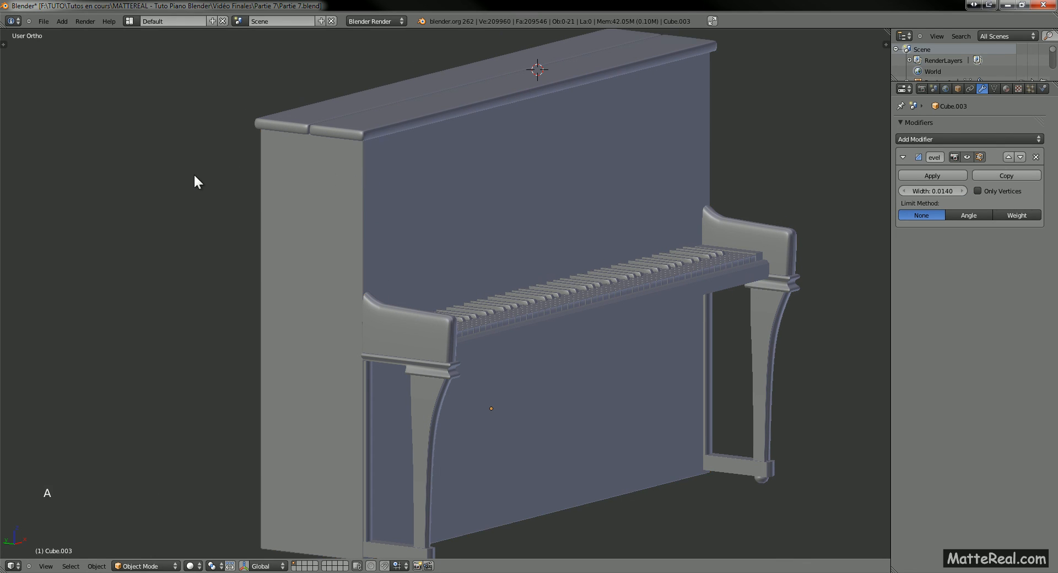
middle_click_drag(342, 222, 352, 187, "shift")
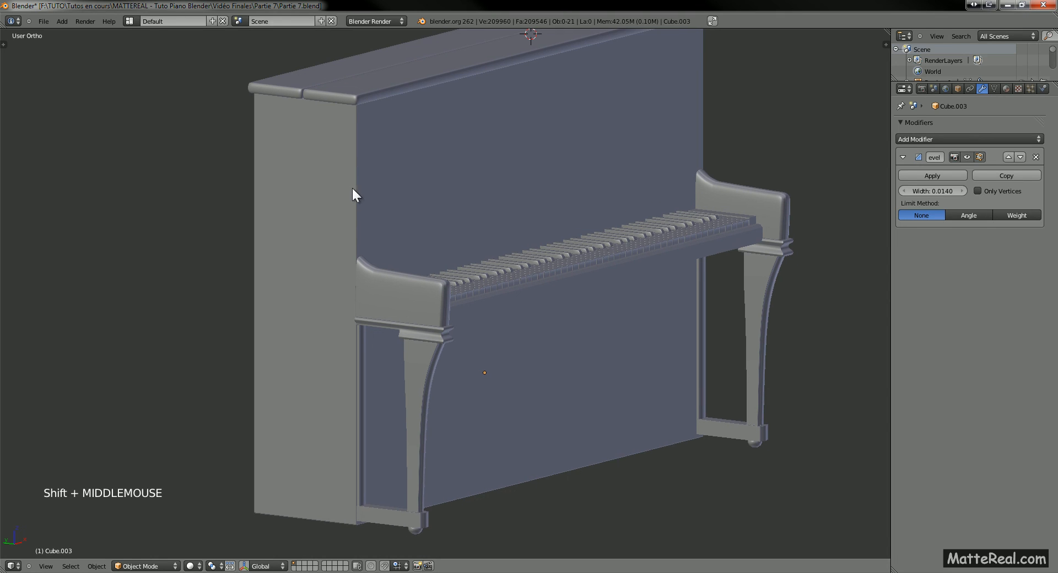
right_click(342, 188)
key("a")
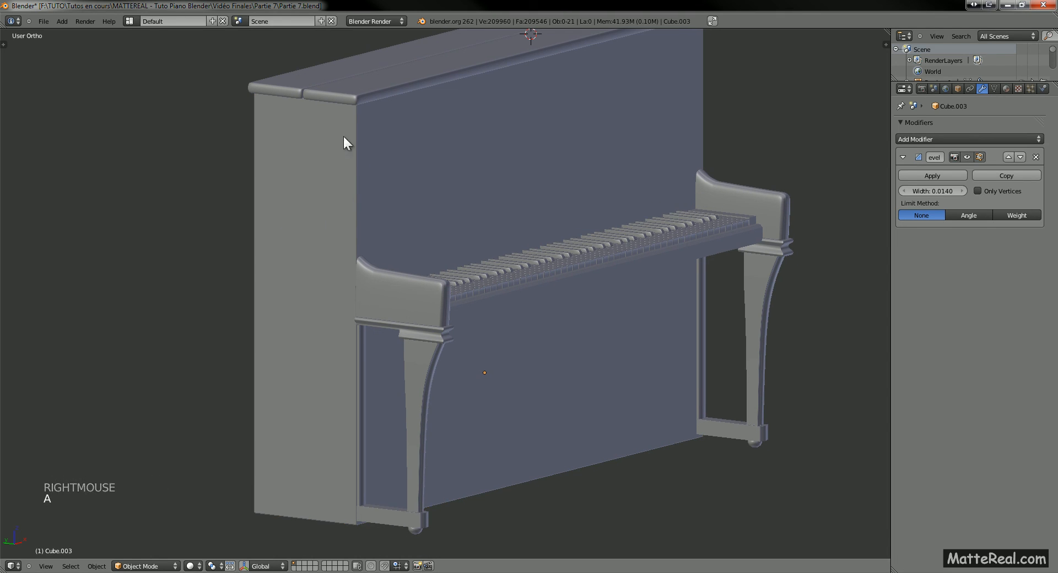